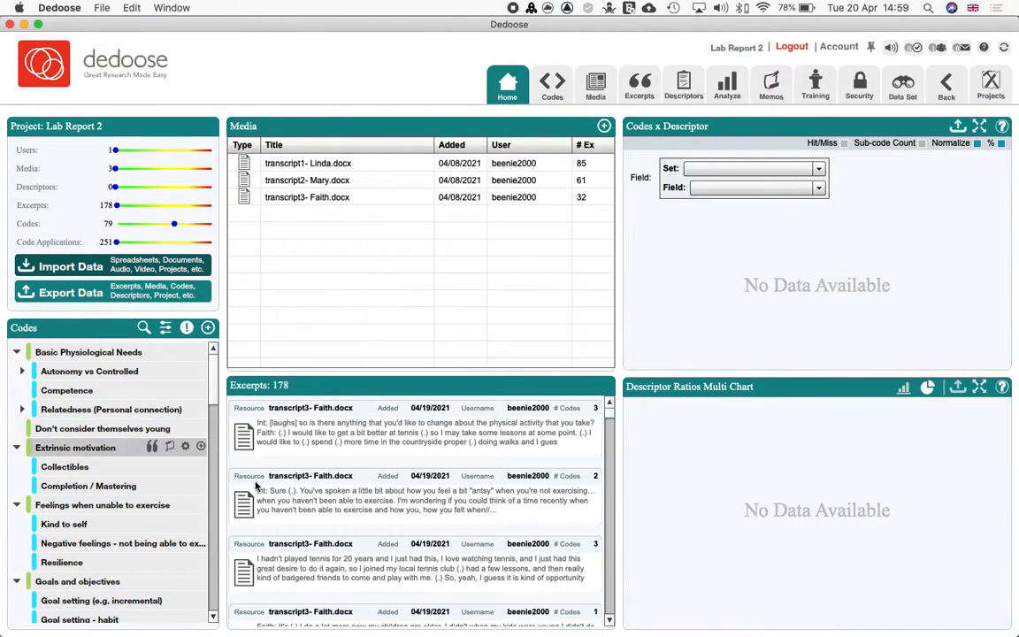
{"action": "left_click", "coordinate": [94, 267]}
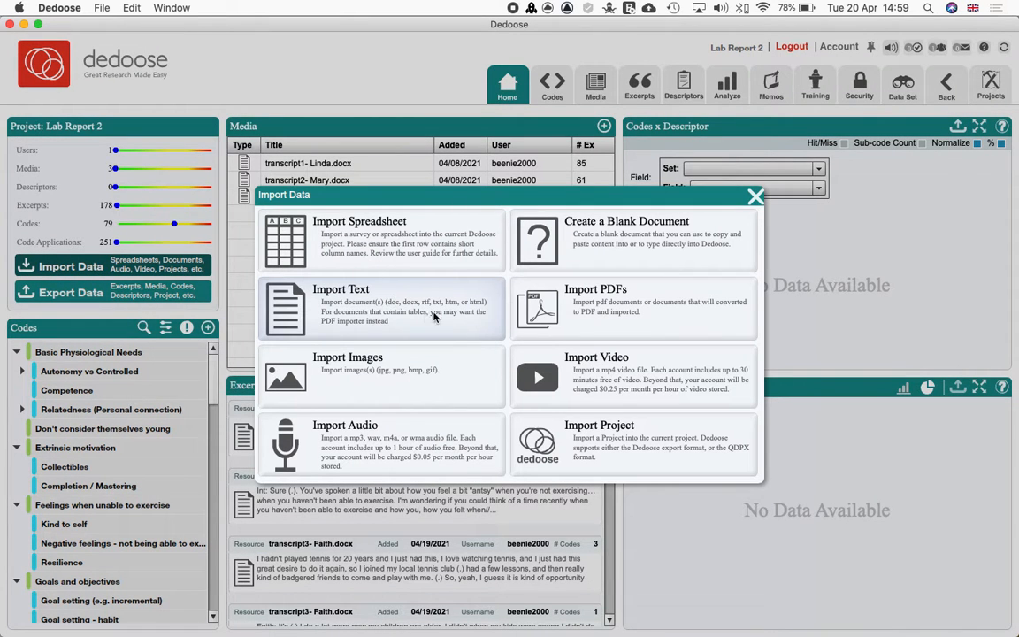
{"action": "left_click", "coordinate": [394, 299]}
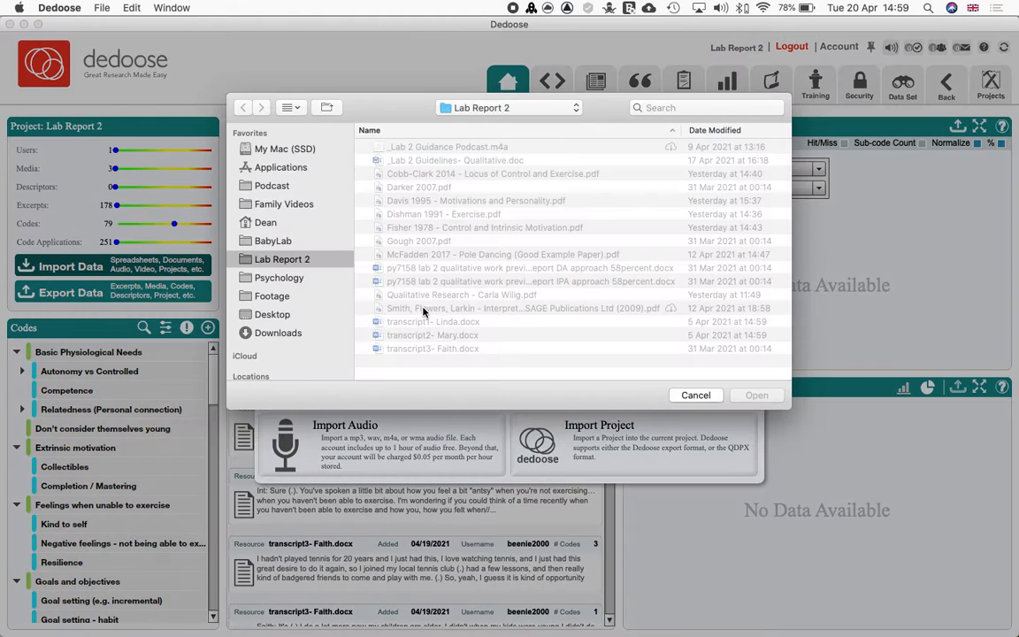
{"action": "left_click", "coordinate": [702, 398]}
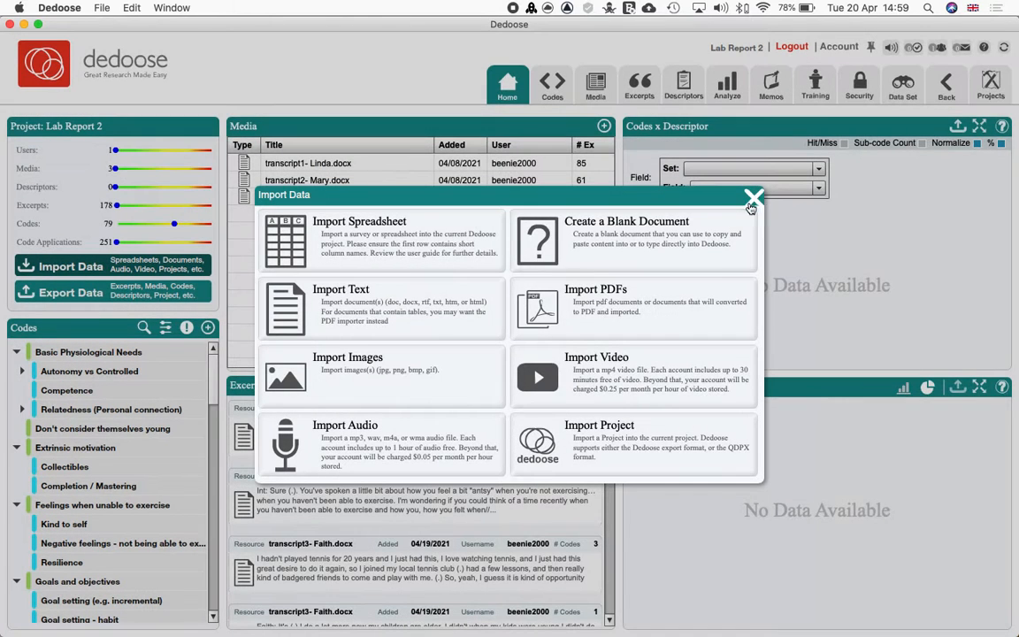
{"action": "left_click", "coordinate": [754, 197]}
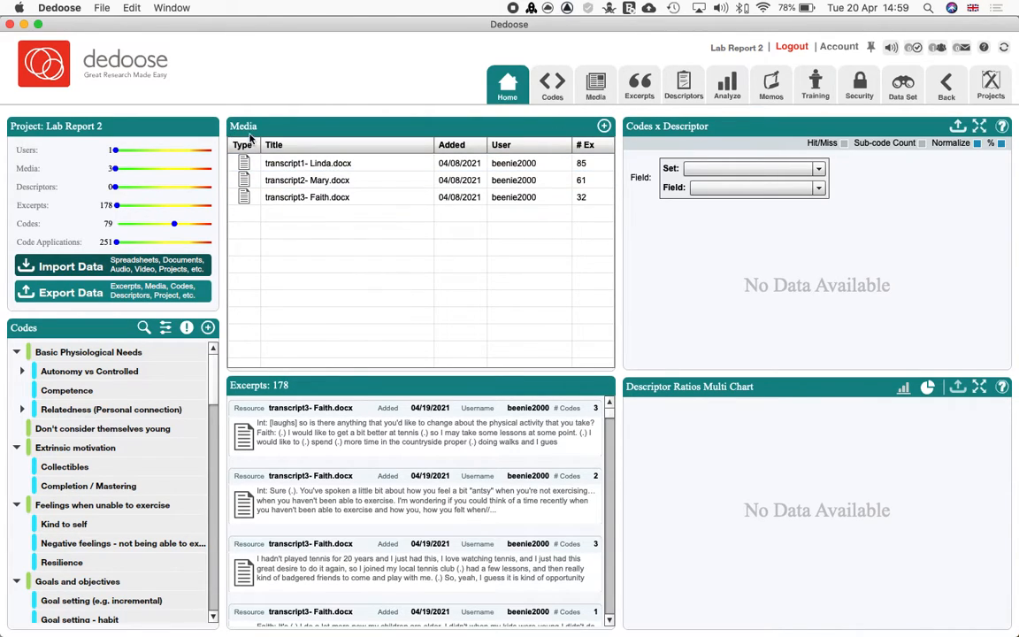
Show the Title, User and Date/Time columns in the project's media list
{"action": "left_click", "coordinate": [597, 90]}
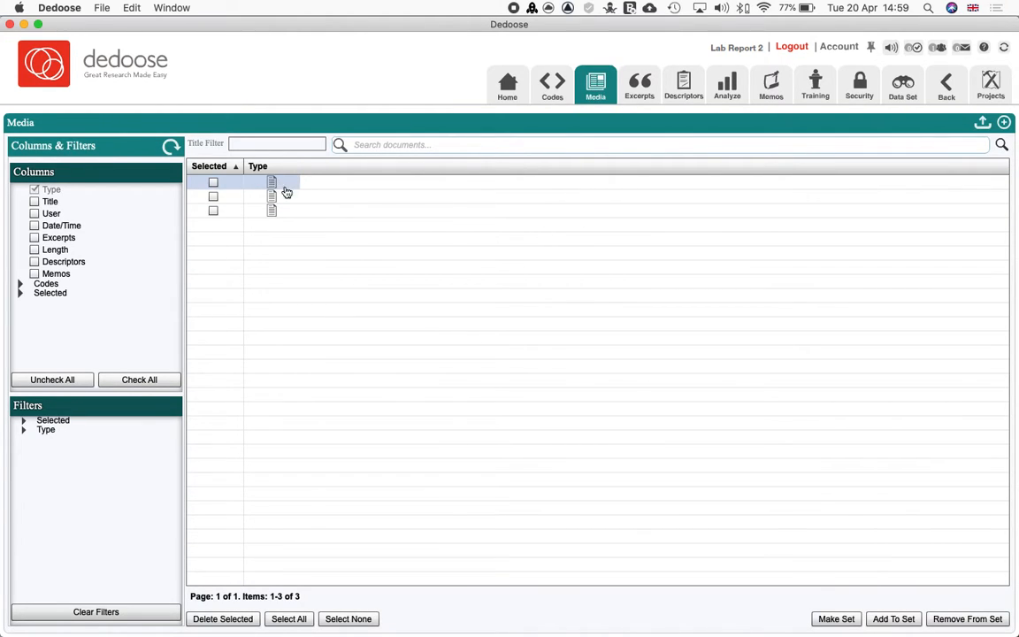
{"action": "left_click", "coordinate": [34, 202]}
{"action": "left_click", "coordinate": [35, 213]}
{"action": "left_click", "coordinate": [35, 226]}
{"action": "left_click", "coordinate": [35, 238]}
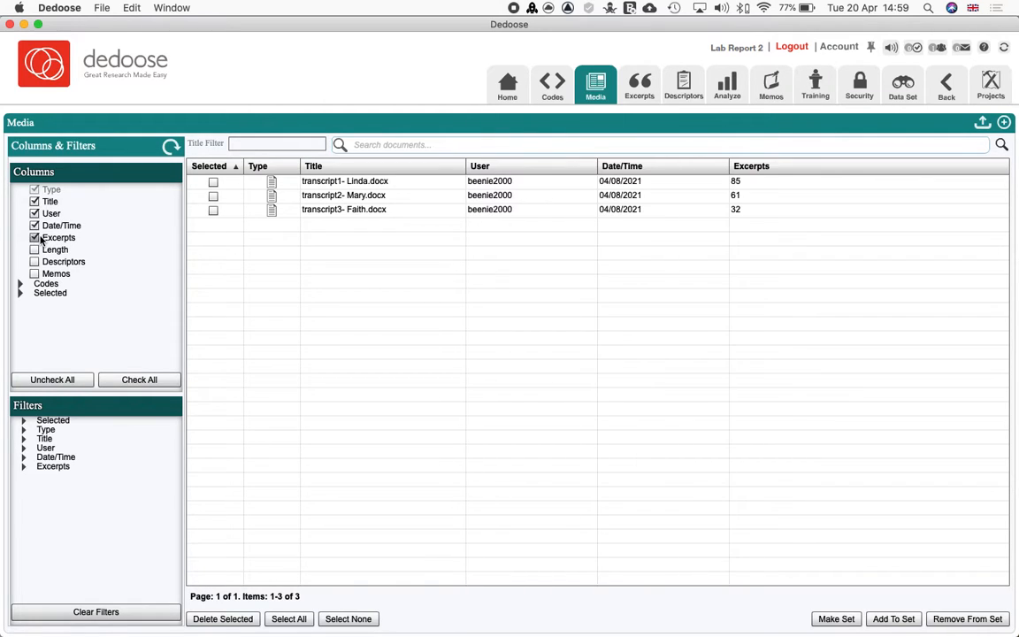
{"action": "left_click", "coordinate": [35, 237]}
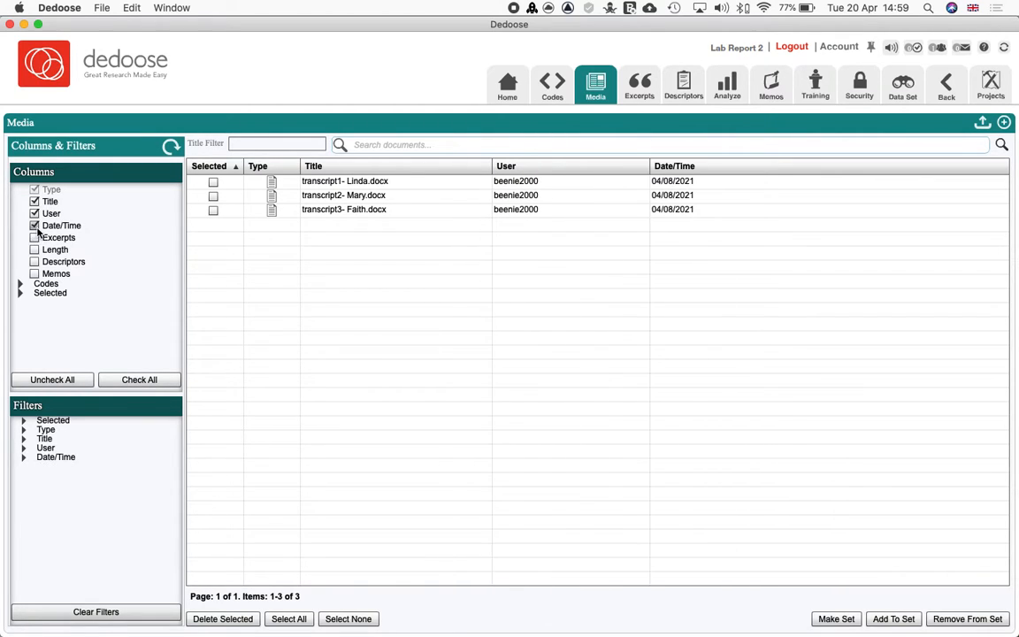
Open the first transcript from the media list and skim through its coded passages
{"action": "double_click", "coordinate": [379, 186]}
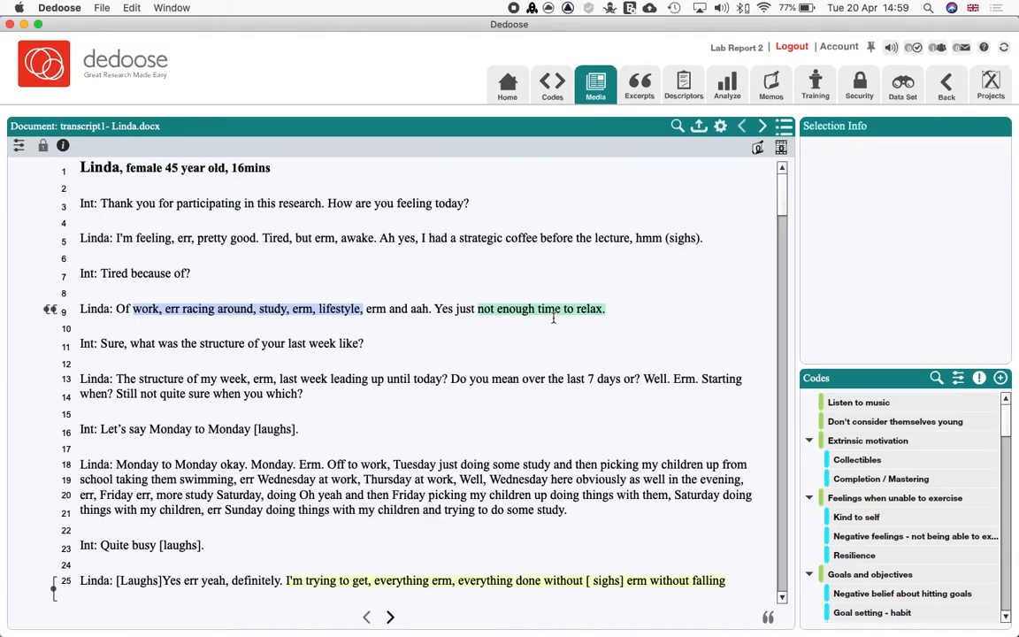
{"action": "scroll", "coordinate": [470, 317], "scroll_direction": "down", "scroll_amount": 20}
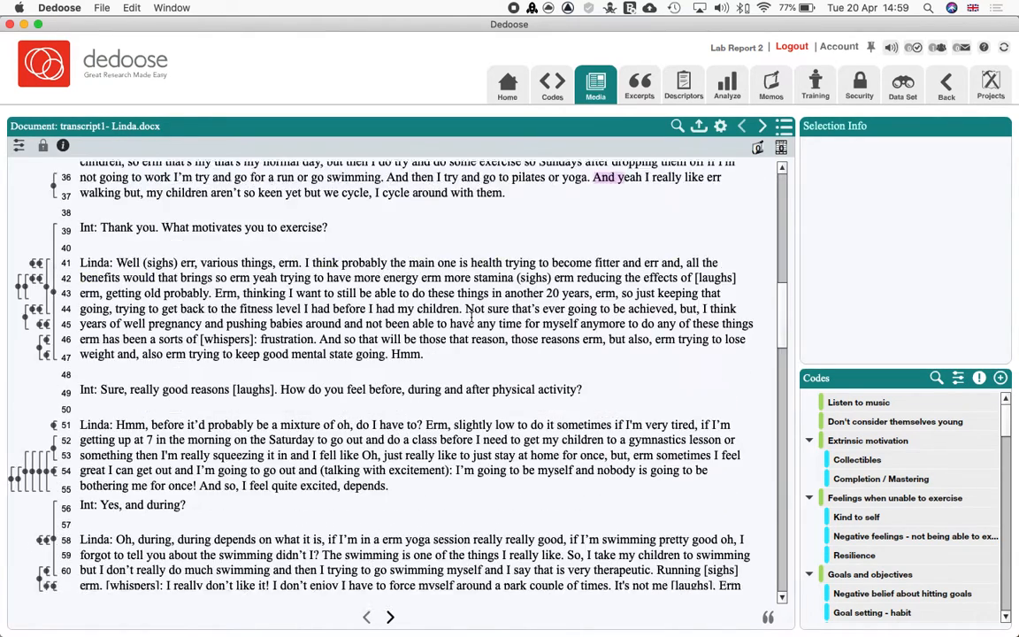
{"action": "scroll", "coordinate": [470, 316], "scroll_direction": "up", "scroll_amount": 5}
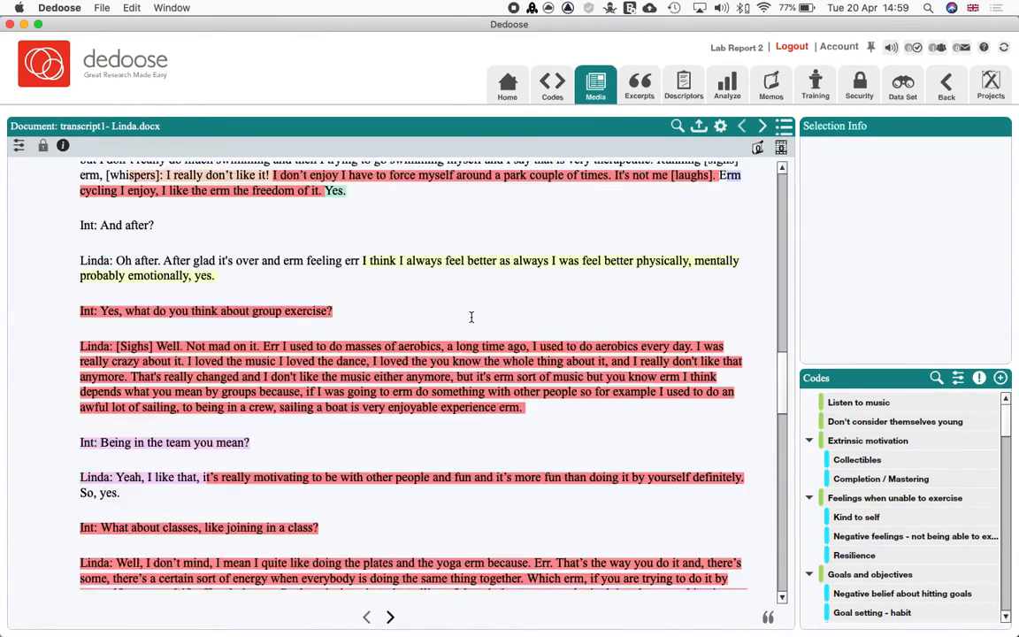
{"action": "scroll", "coordinate": [471, 317], "scroll_direction": "up", "scroll_amount": 20}
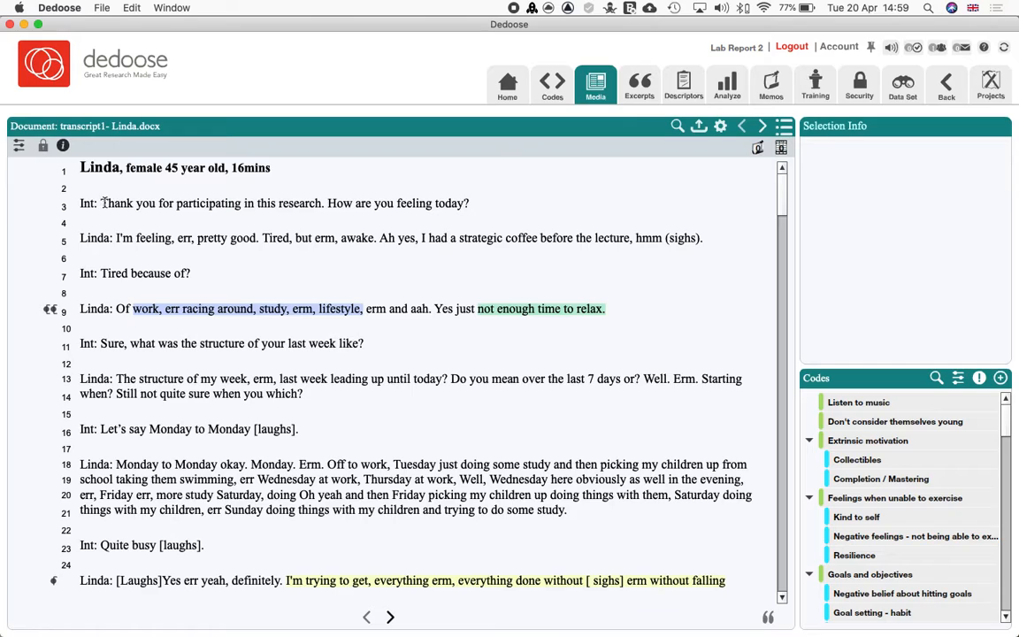
Make an excerpt of "Thank you" in line 3 of the transcript and start adding codes to it
{"action": "left_click_drag", "start_coordinate": [103, 202], "coordinate": [157, 204]}
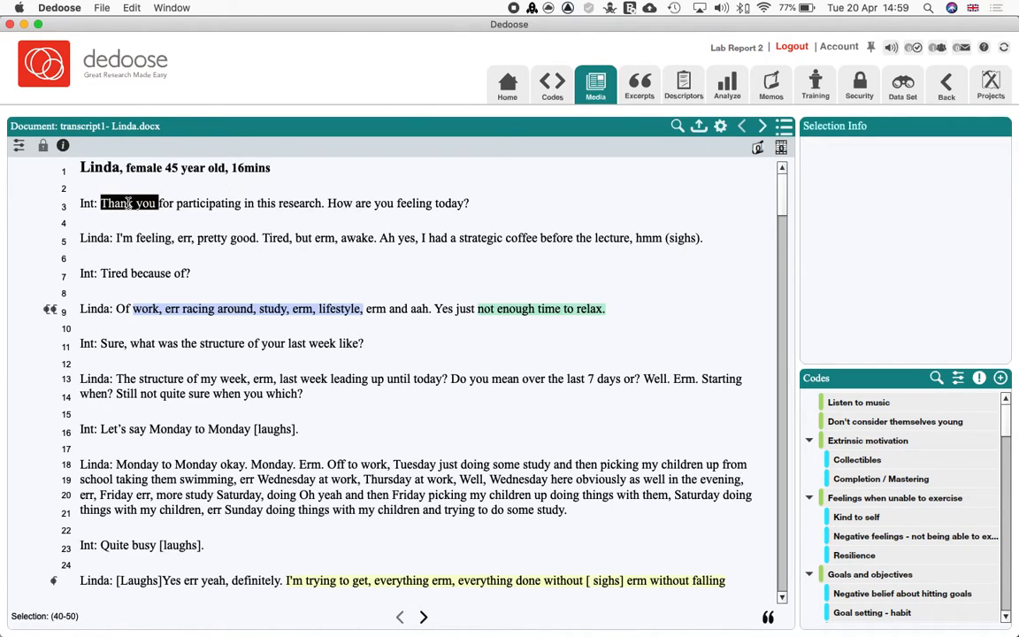
{"action": "left_click", "coordinate": [128, 202]}
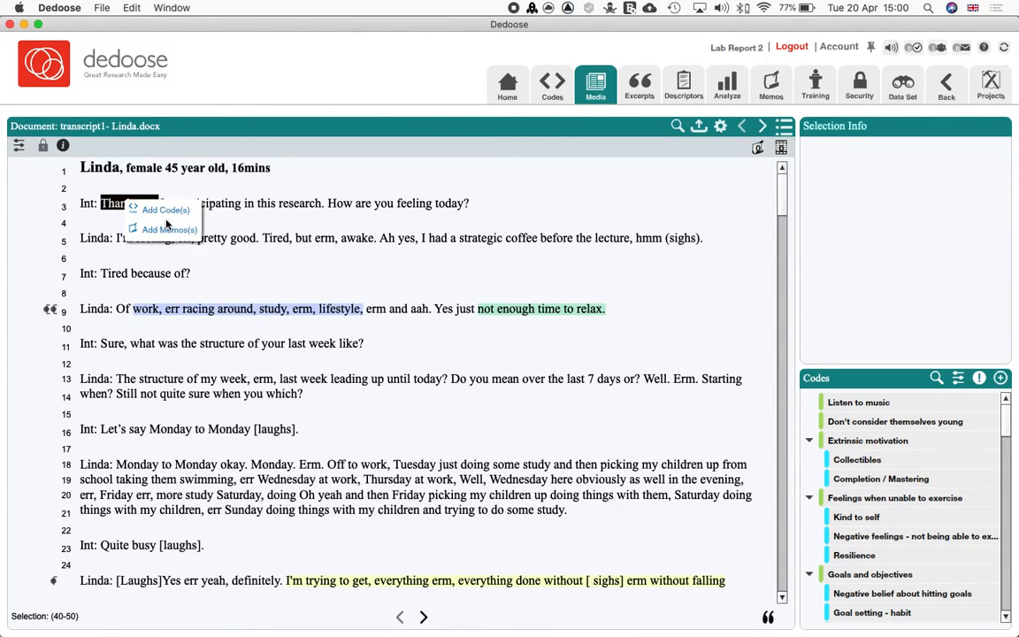
{"action": "left_click", "coordinate": [164, 212]}
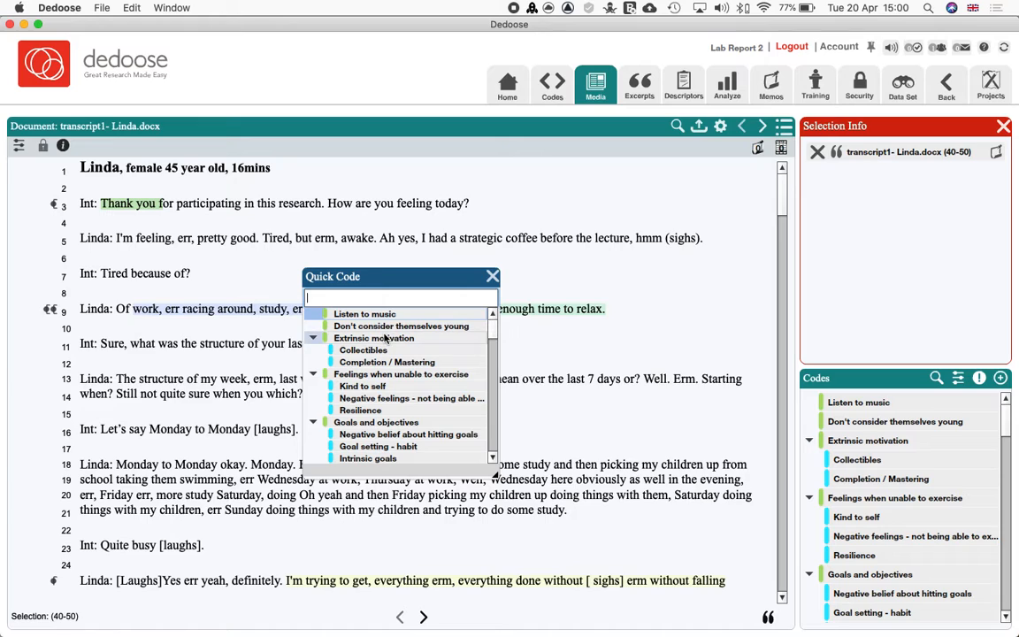
Browse the existing codes for the excerpt and filter them by "intrin"
{"action": "scroll", "coordinate": [386, 339], "scroll_direction": "down", "scroll_amount": 10}
{"action": "scroll", "coordinate": [386, 339], "scroll_direction": "down", "scroll_amount": 5}
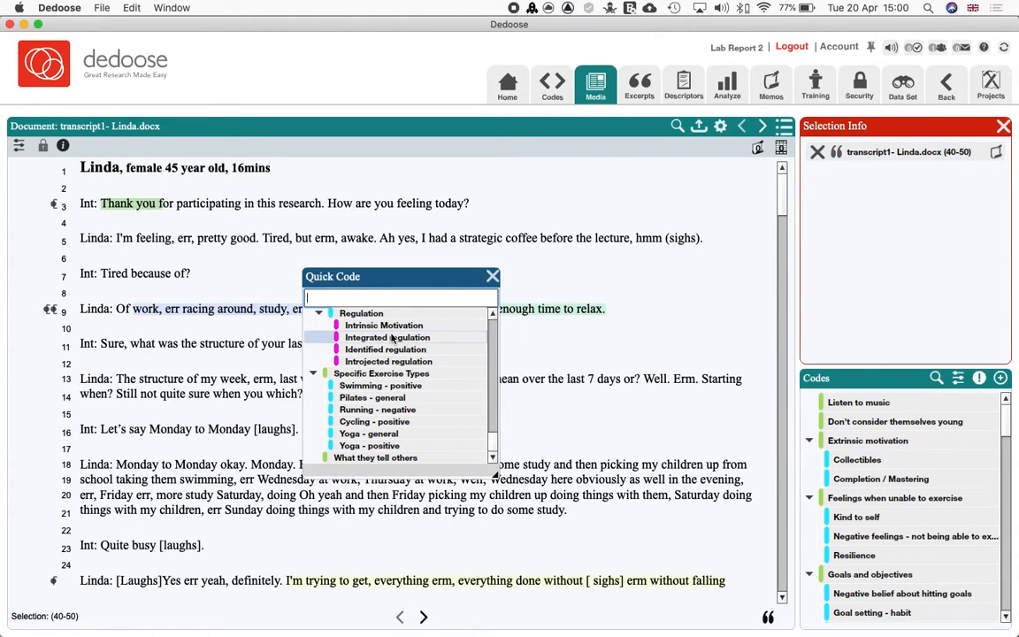
{"action": "scroll", "coordinate": [393, 339], "scroll_direction": "up", "scroll_amount": 5}
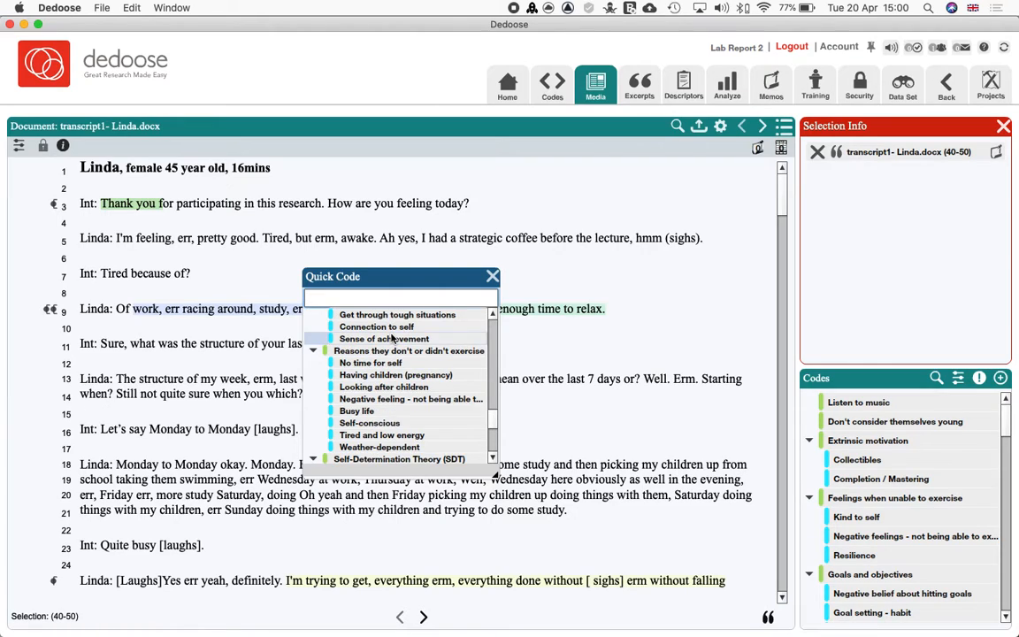
{"action": "scroll", "coordinate": [393, 339], "scroll_direction": "up", "scroll_amount": 6}
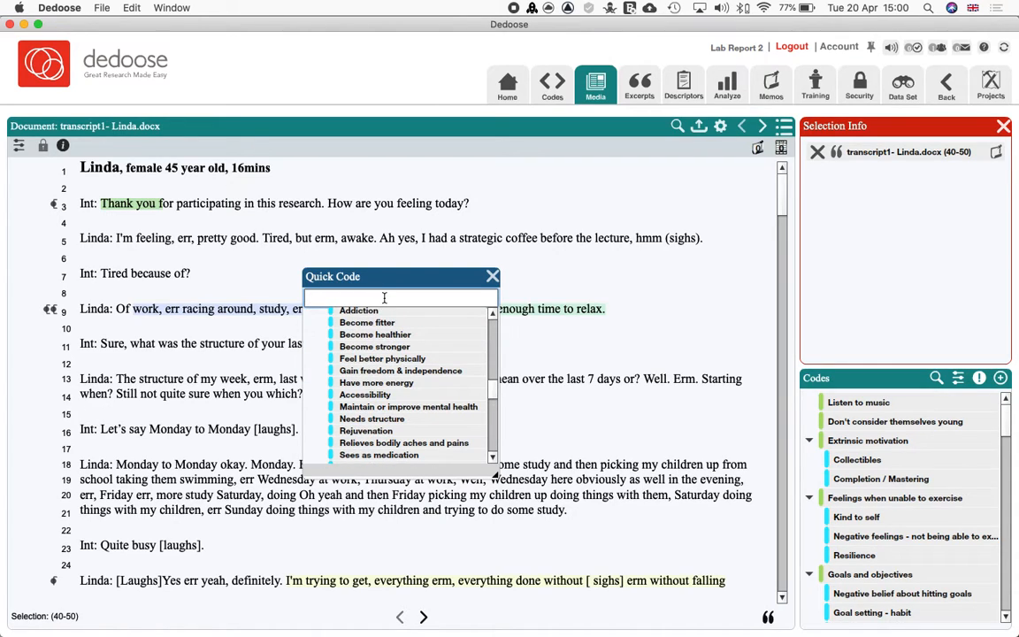
{"action": "type", "text": "intrin"}
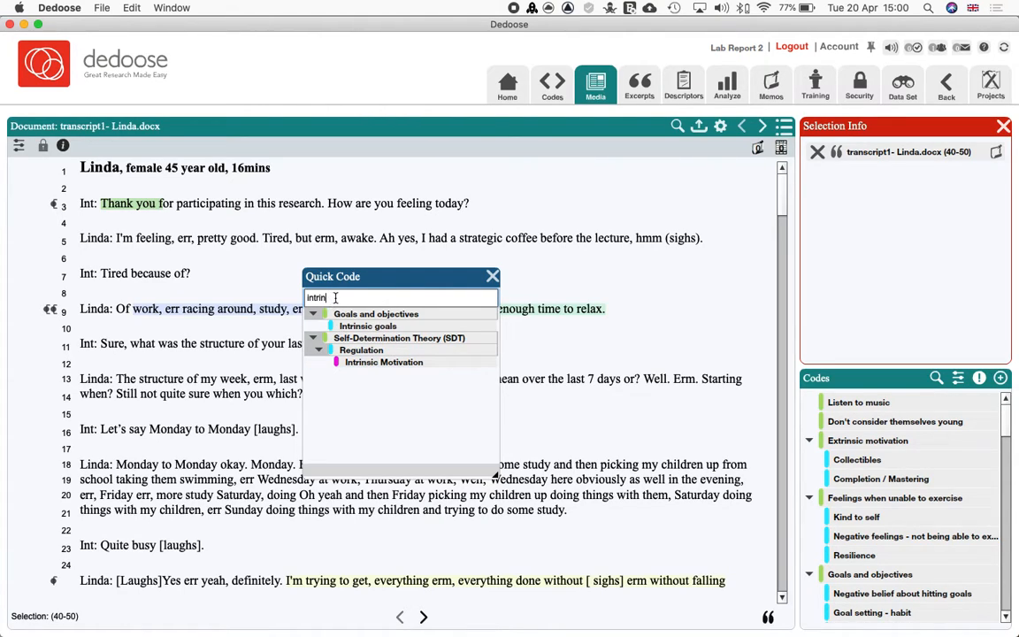
Create a new code named "Giving thanks" and apply it to the "Thank you" excerpt
{"action": "left_click_drag", "start_coordinate": [336, 298], "coordinate": [277, 303]}
{"action": "type", "text": "Thank"}
{"action": "key", "text": "BackSpace"}
{"action": "key", "text": "BackSpace"}
{"action": "key", "text": "BackSpace"}
{"action": "key", "text": "BackSpace"}
{"action": "key", "text": "BackSpace"}
{"action": "type", "text": "Giving "}
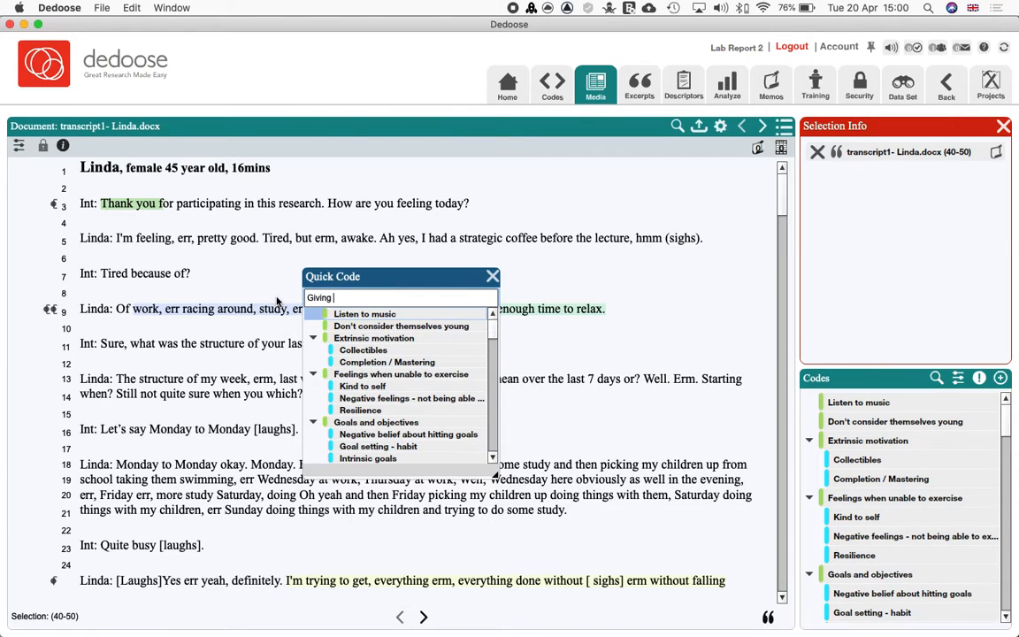
{"action": "type", "text": "thanks"}
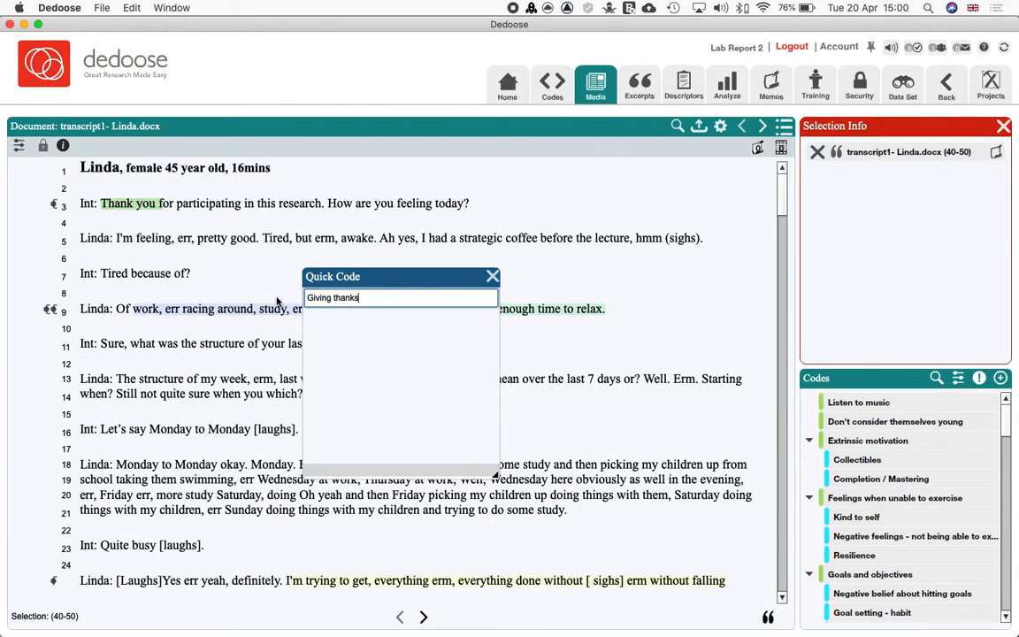
{"action": "key", "text": "Return"}
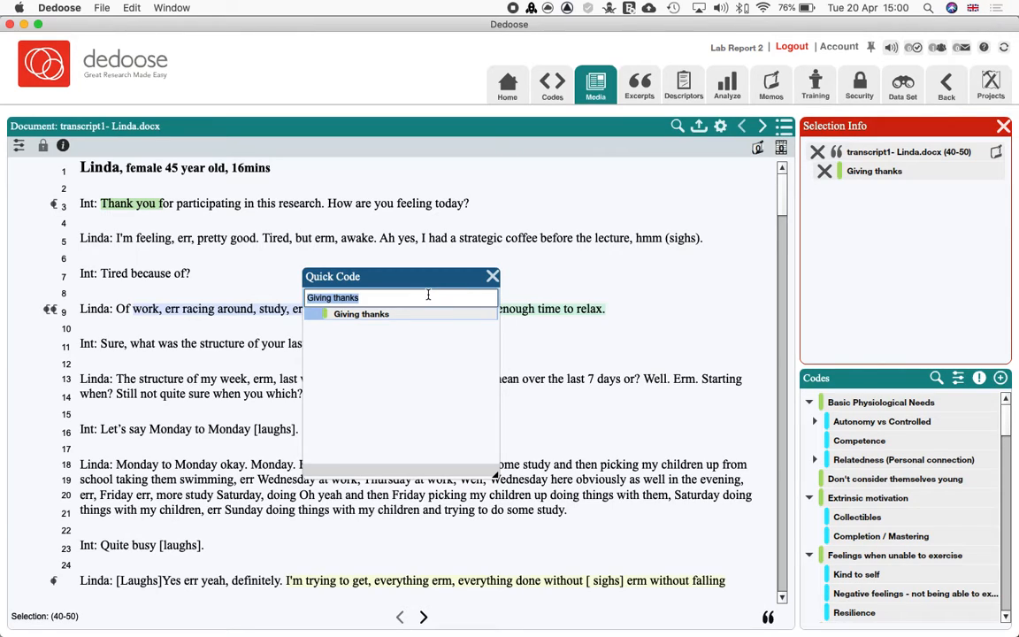
Create and apply a second code consisting of the speaker's first name followed by "speaks", and finish quick coding
{"action": "type", "text": "Dom speaks"}
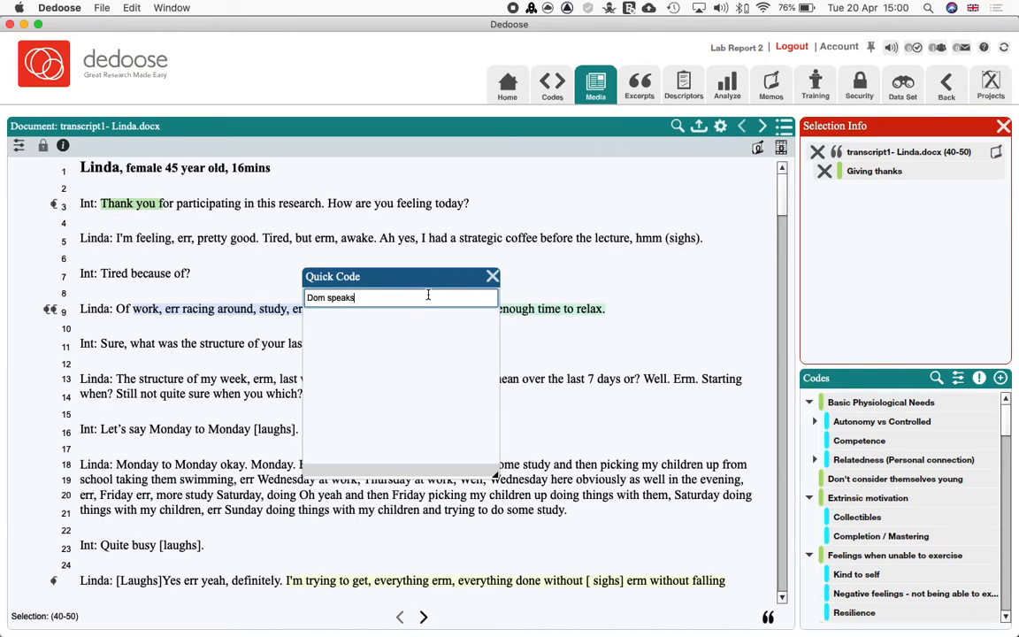
{"action": "key", "text": "Return"}
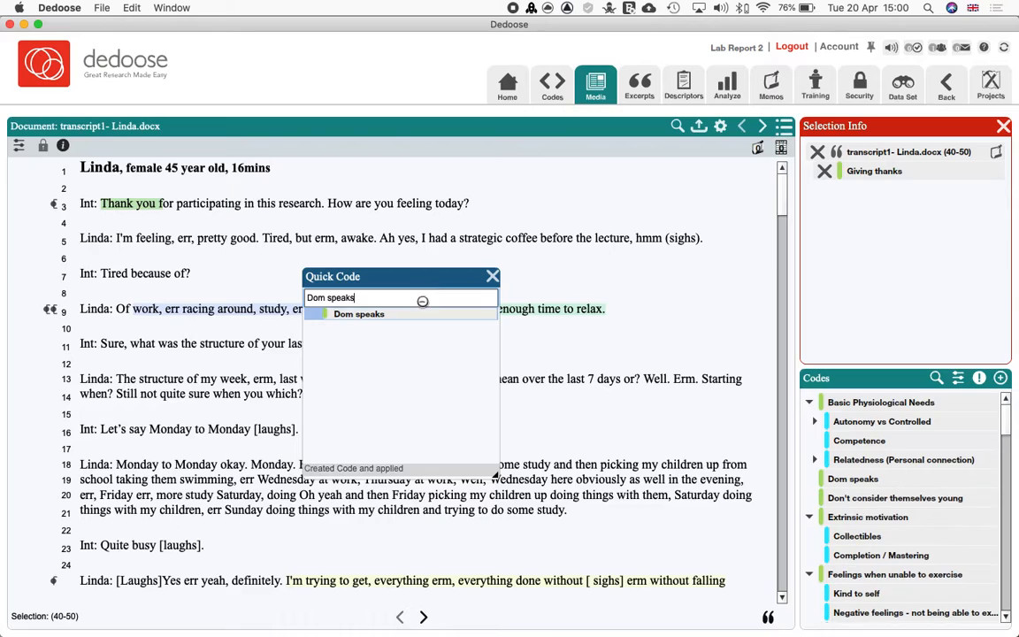
{"action": "left_click", "coordinate": [493, 277]}
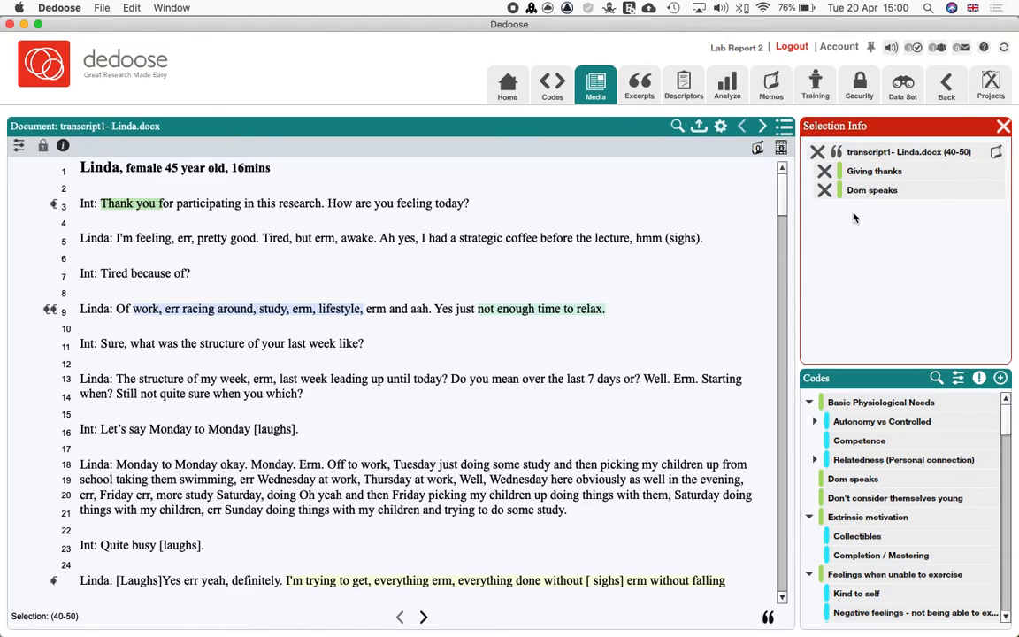
Reselect the "Thank you" excerpt in line 3 to review the codes applied to it
{"action": "left_click", "coordinate": [119, 206]}
{"action": "mouse_move", "coordinate": [53, 207]}
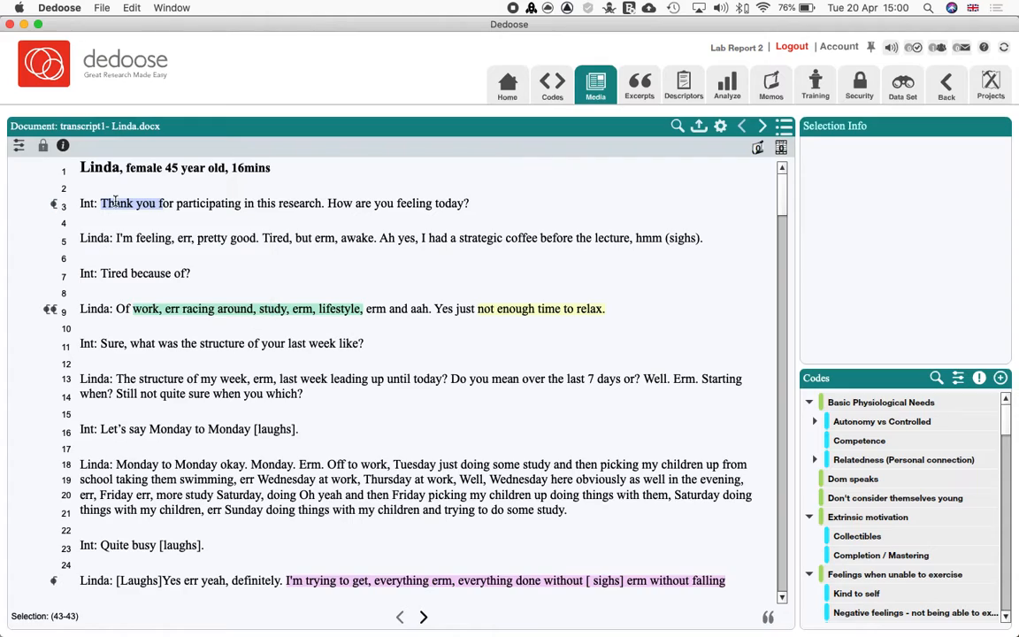
{"action": "left_click", "coordinate": [56, 207]}
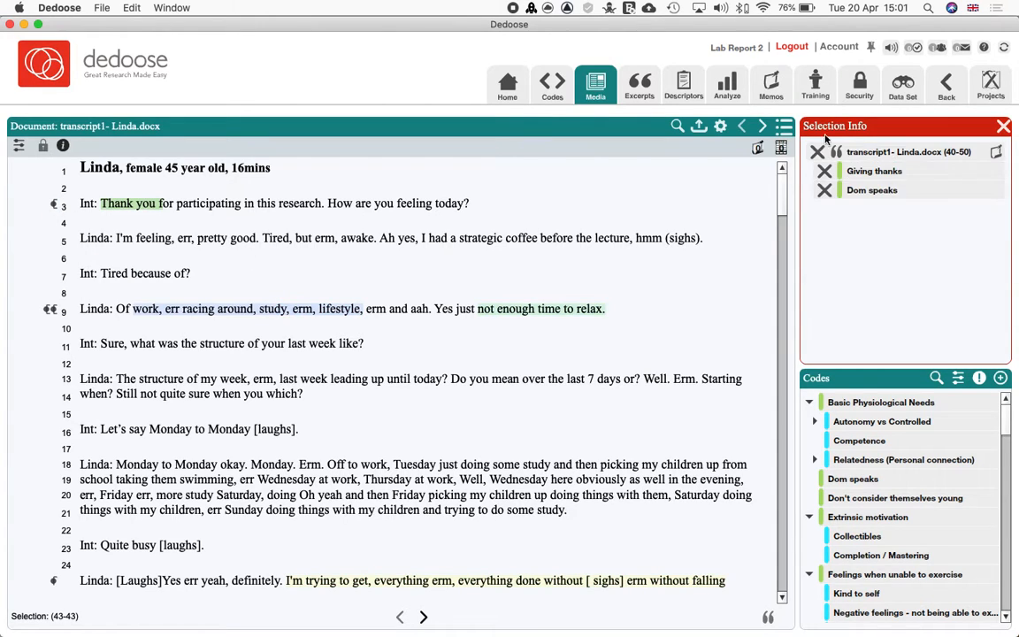
Examine the codes applied to the overlapping excerpts in lines 39 to 47, and look over the coded passages that follow
{"action": "scroll", "coordinate": [140, 334], "scroll_direction": "down", "scroll_amount": 15}
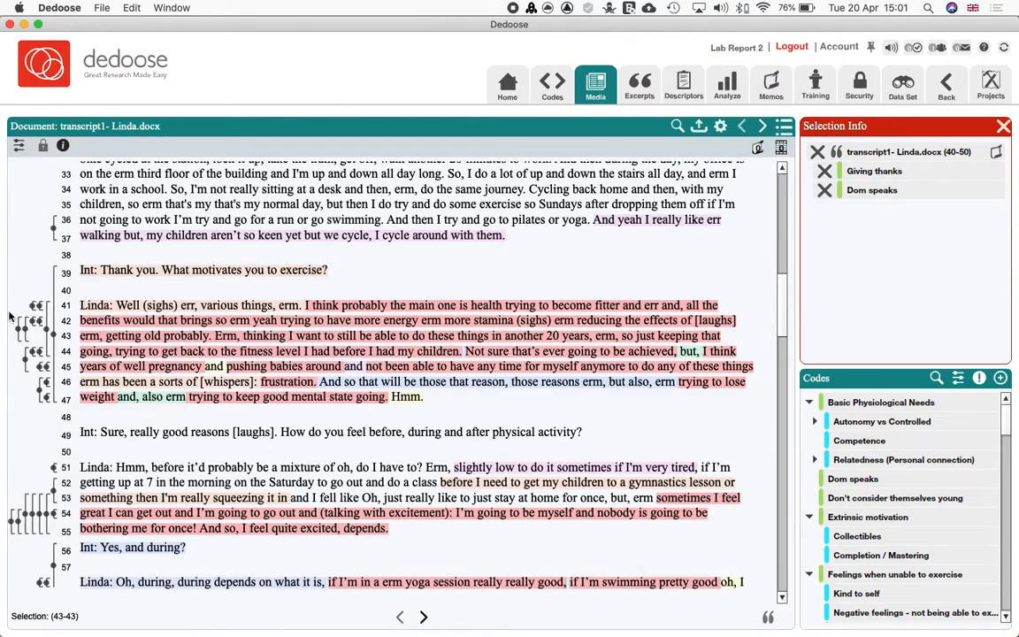
{"action": "mouse_move", "coordinate": [25, 363]}
{"action": "mouse_move", "coordinate": [55, 330]}
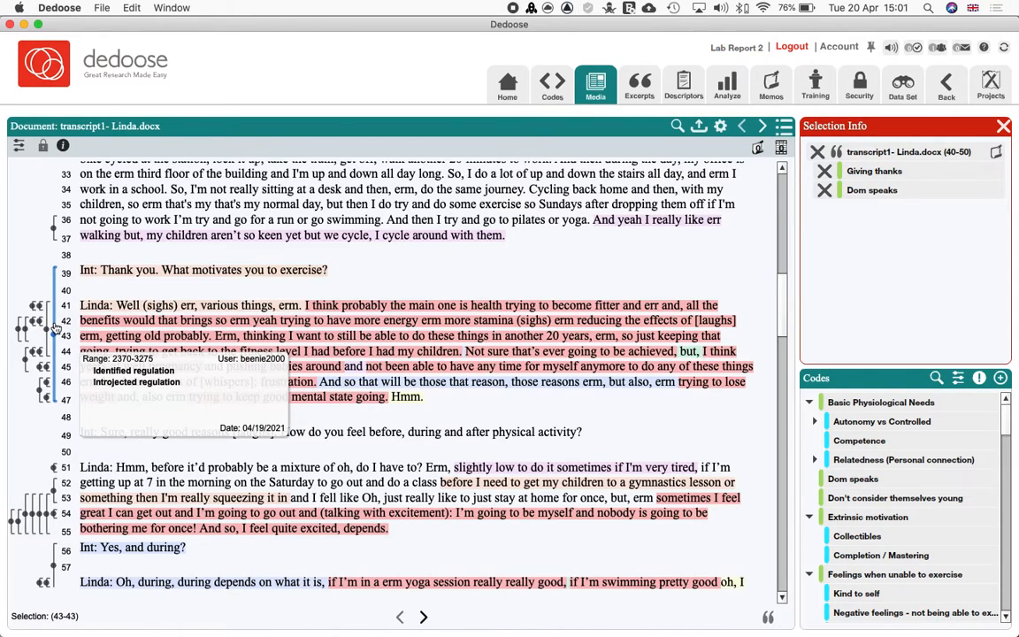
{"action": "left_click", "coordinate": [56, 294]}
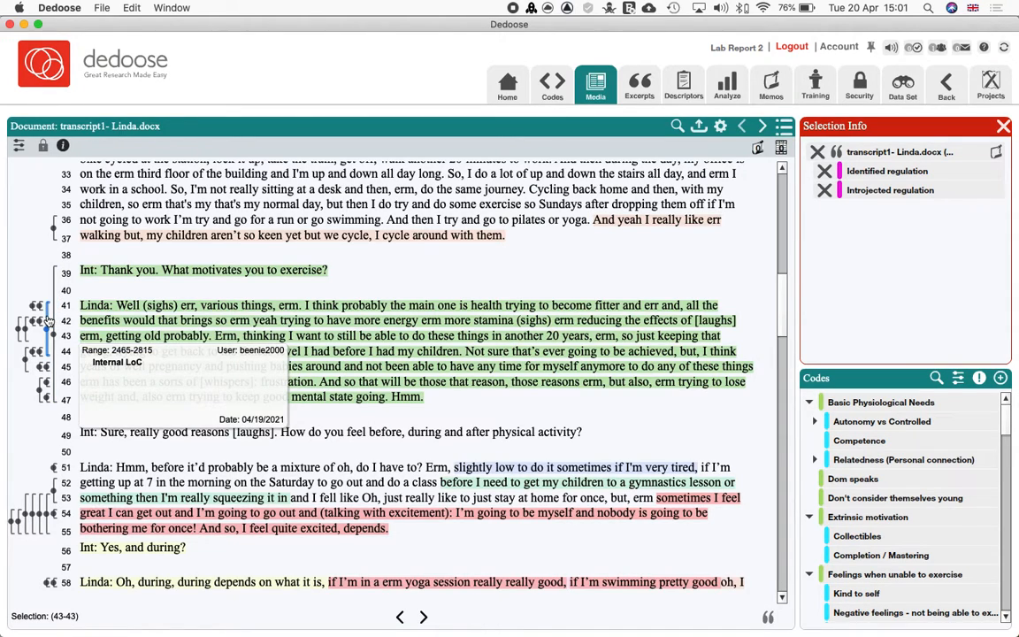
{"action": "left_click", "coordinate": [47, 322]}
{"action": "left_click", "coordinate": [39, 326]}
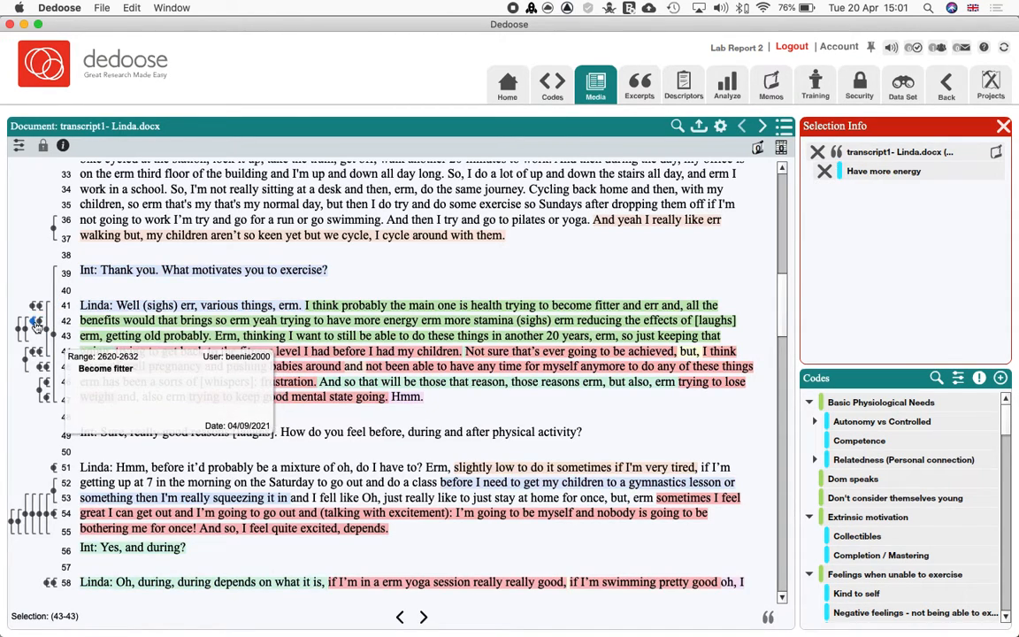
{"action": "left_click", "coordinate": [34, 322]}
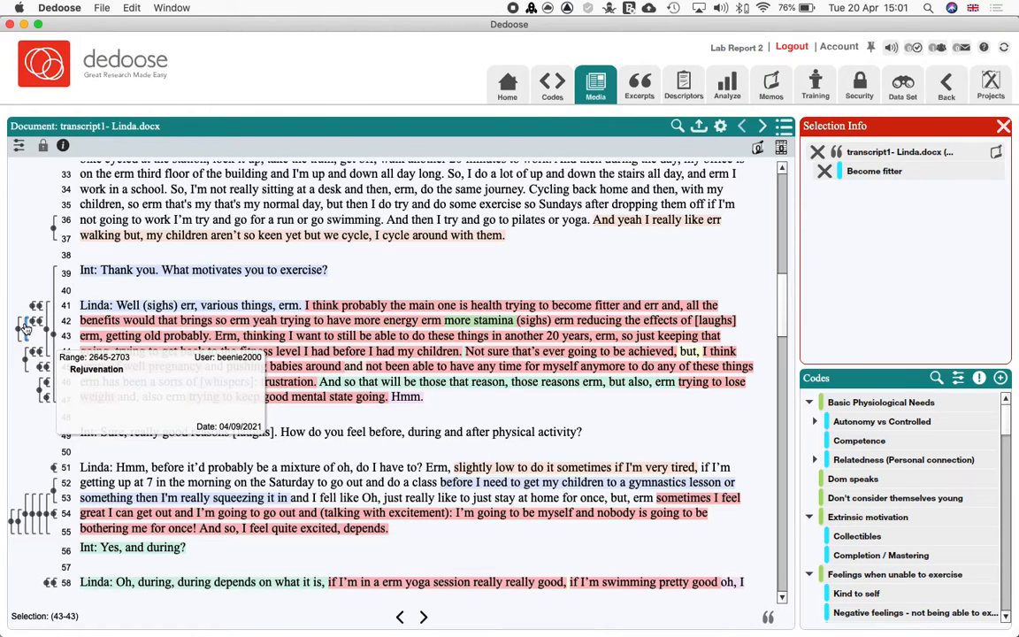
{"action": "left_click", "coordinate": [23, 330]}
{"action": "left_click", "coordinate": [21, 330]}
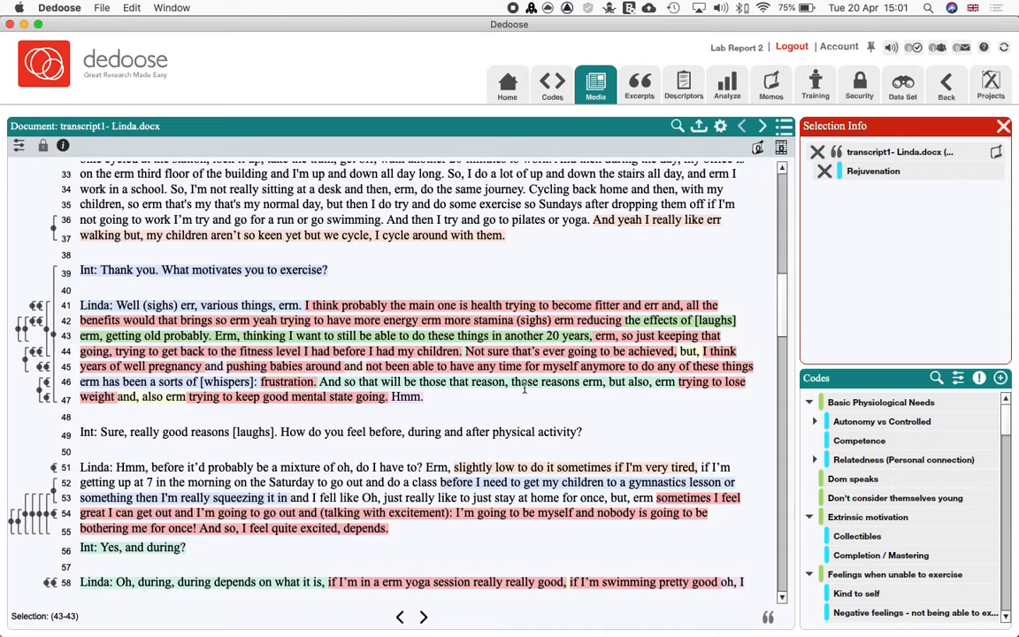
{"action": "scroll", "coordinate": [513, 408], "scroll_direction": "down", "scroll_amount": 5}
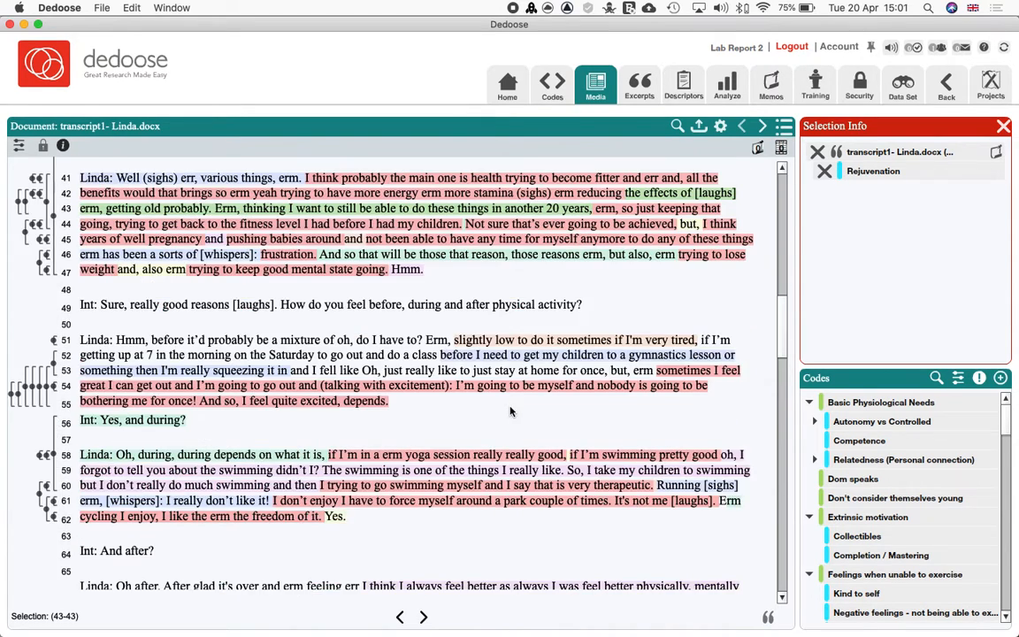
{"action": "scroll", "coordinate": [513, 410], "scroll_direction": "down", "scroll_amount": 10}
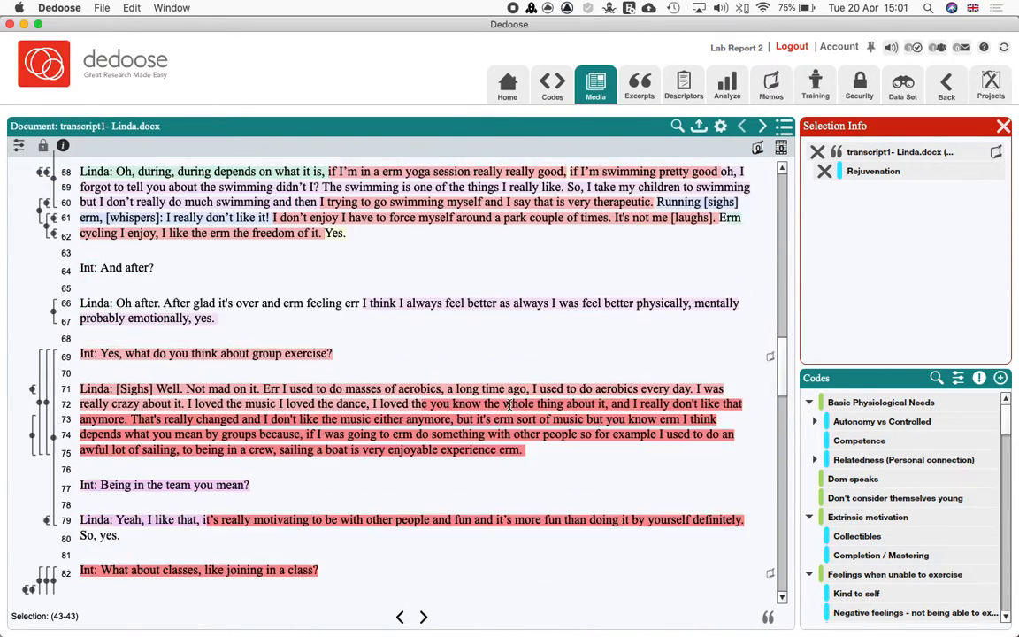
{"action": "scroll", "coordinate": [510, 405], "scroll_direction": "down", "scroll_amount": 1}
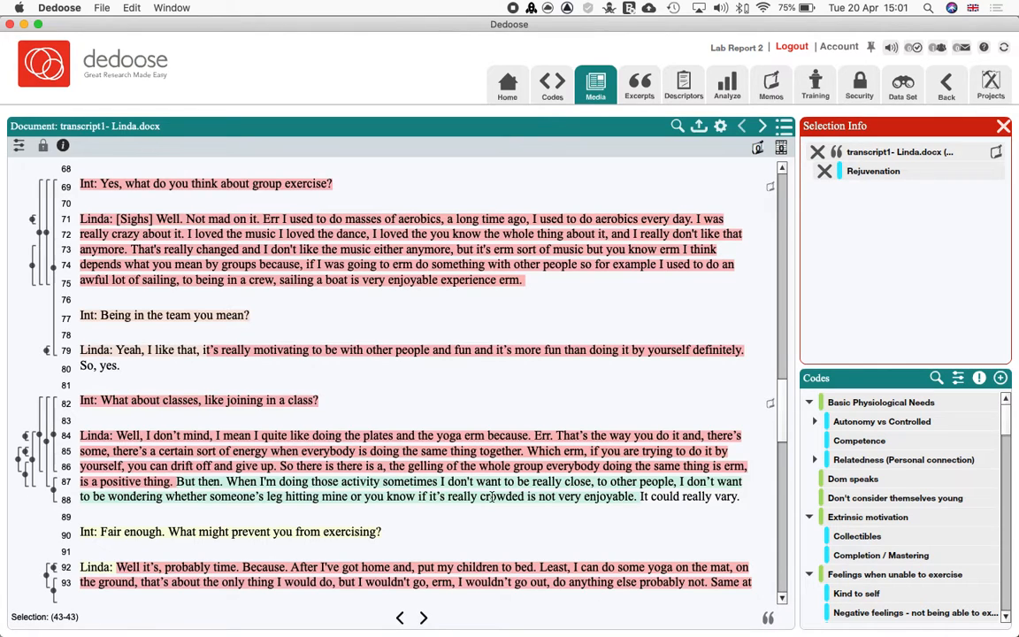
Create an excerpt from "How are you feeling today?" in line 3 and write the memo "Interviewer is interested in how the participant is feeling."
{"action": "scroll", "coordinate": [495, 497], "scroll_direction": "down", "scroll_amount": 5}
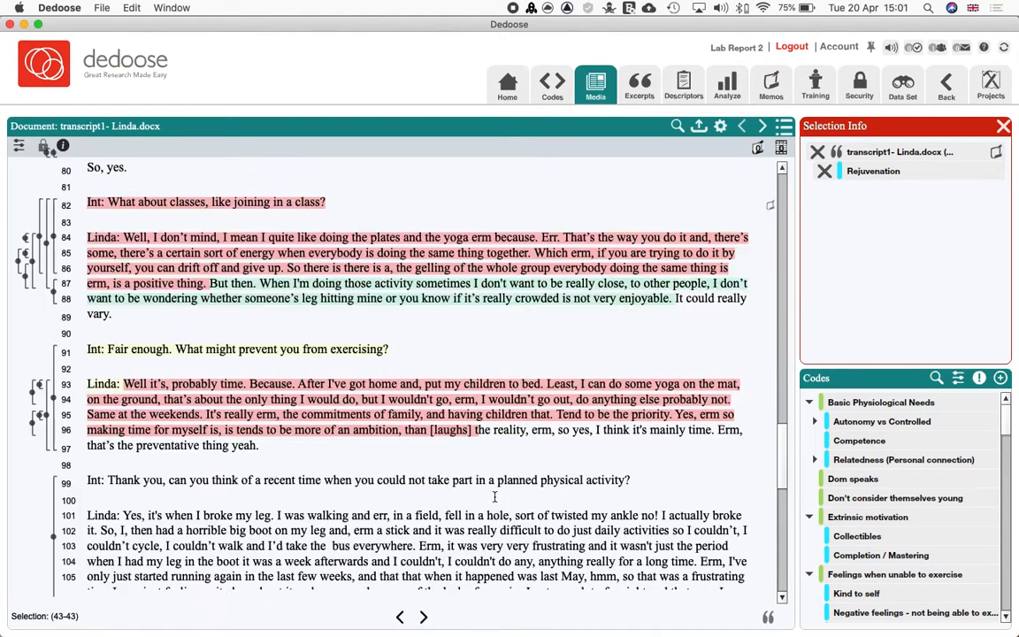
{"action": "scroll", "coordinate": [496, 497], "scroll_direction": "up", "scroll_amount": 20}
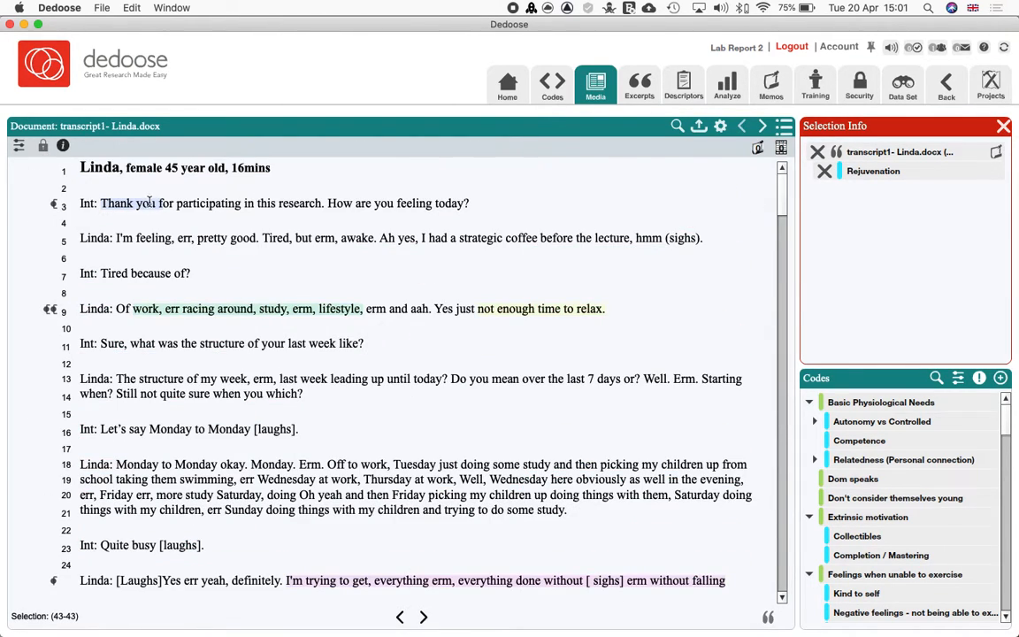
{"action": "left_click_drag", "start_coordinate": [328, 203], "coordinate": [471, 204]}
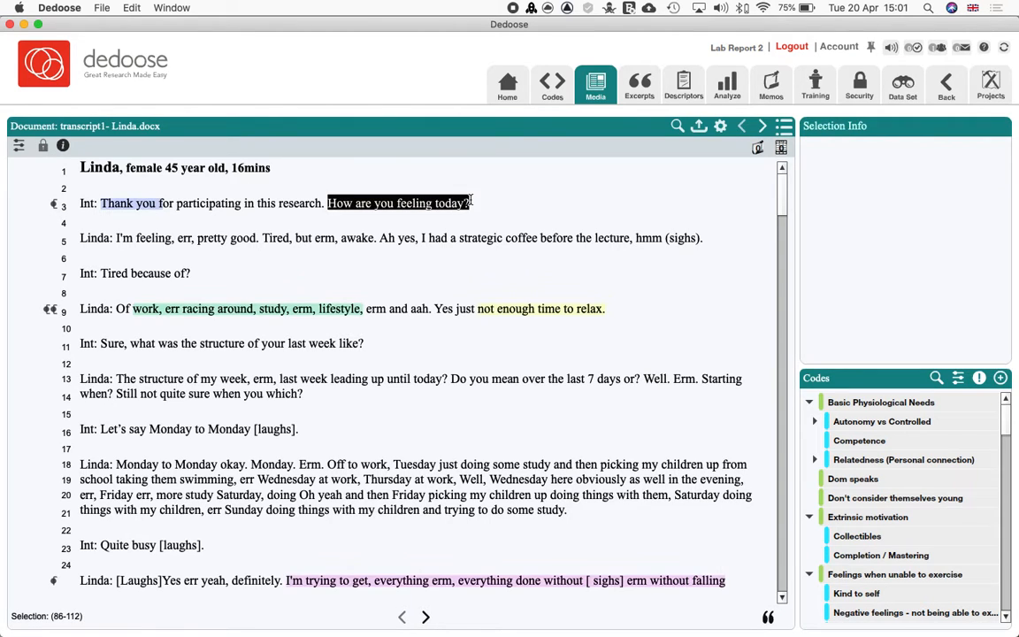
{"action": "left_click", "coordinate": [485, 210]}
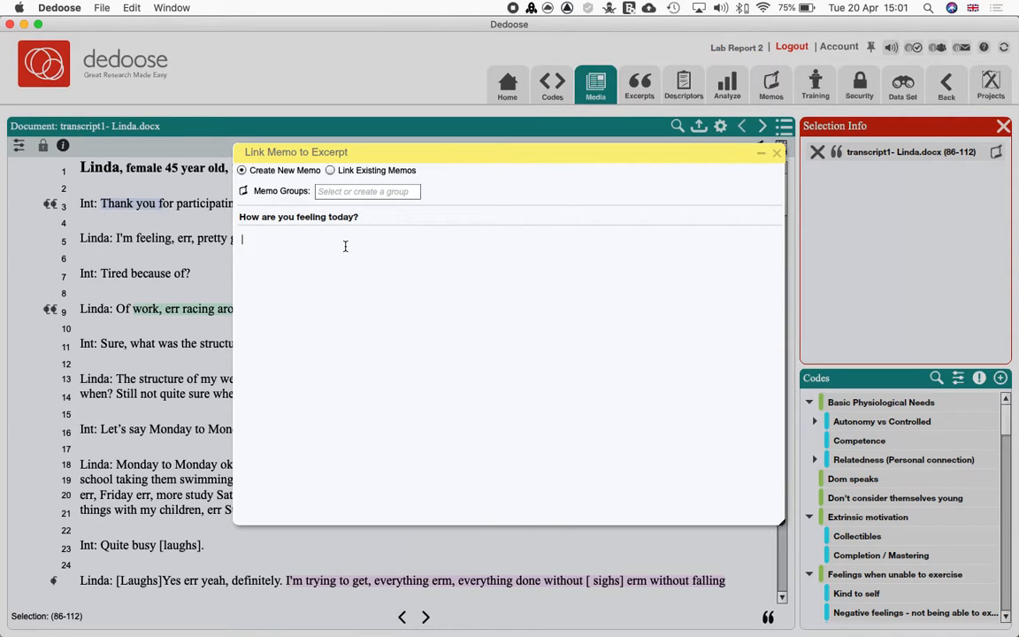
{"action": "type", "text": "Interviewer in"}
{"action": "type", "text": " intere"}
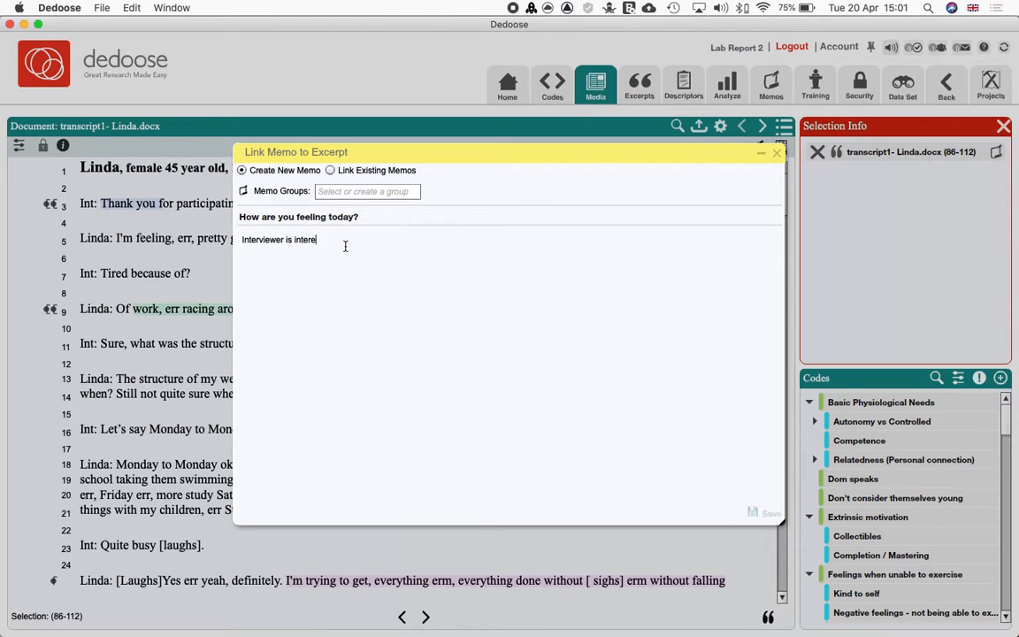
{"action": "type", "text": "sted in how the participant is feeling."}
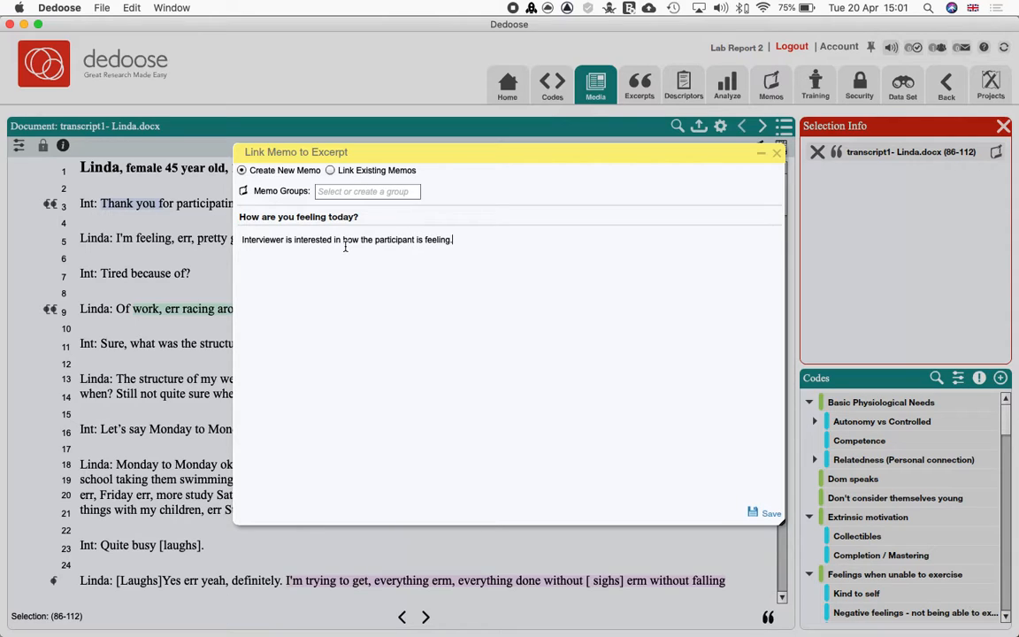
Browse the existing memos and link the one titled "with one person because it was ok becaus" to the excerpt
{"action": "left_click", "coordinate": [331, 170]}
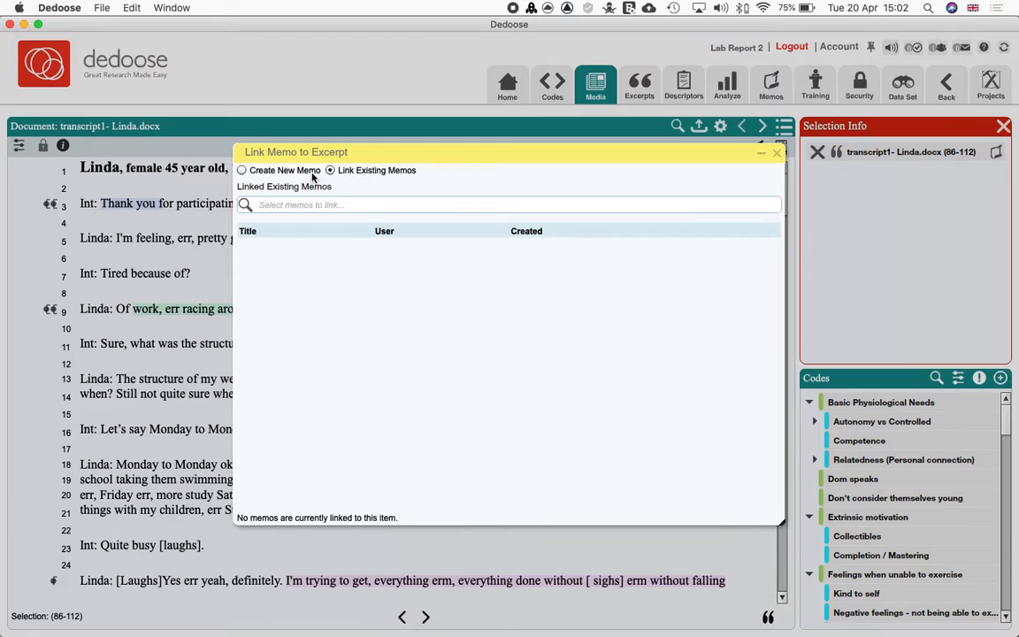
{"action": "left_click", "coordinate": [317, 203]}
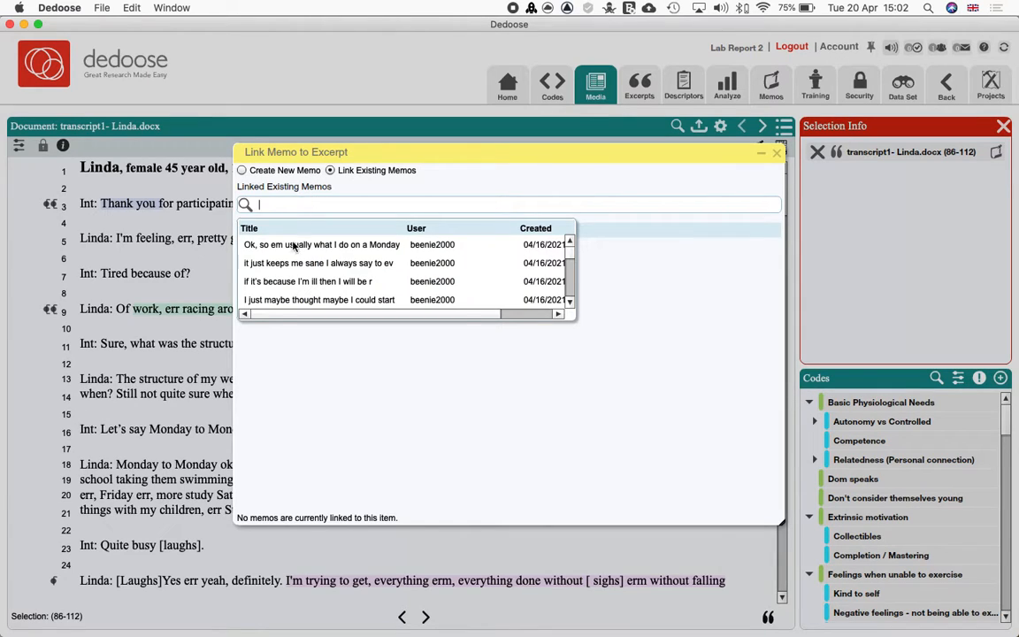
{"action": "scroll", "coordinate": [295, 247], "scroll_direction": "down", "scroll_amount": 5}
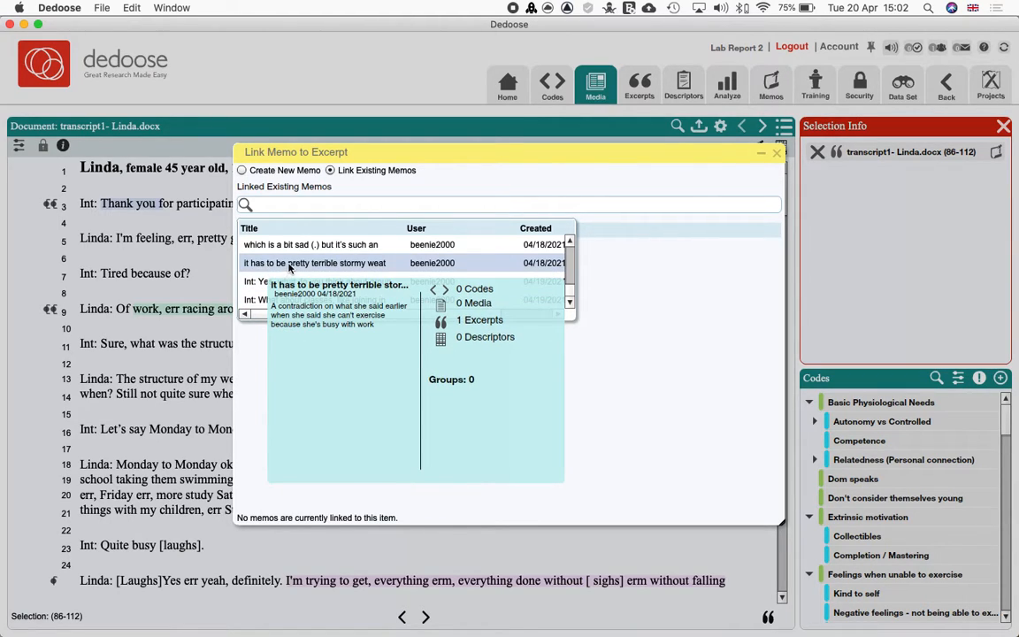
{"action": "scroll", "coordinate": [301, 251], "scroll_direction": "up", "scroll_amount": 4}
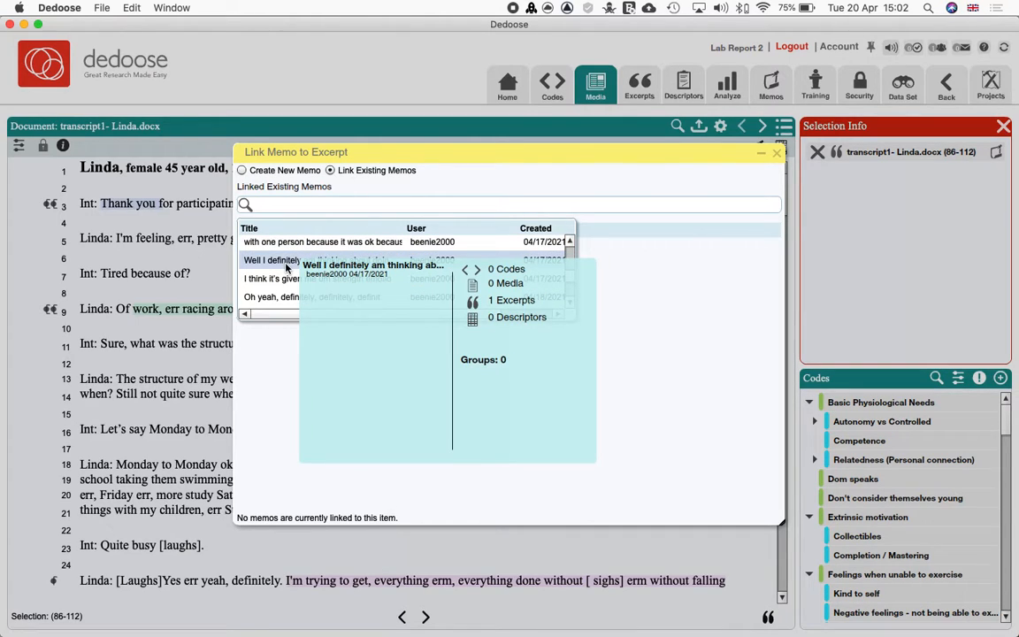
{"action": "left_click", "coordinate": [284, 243]}
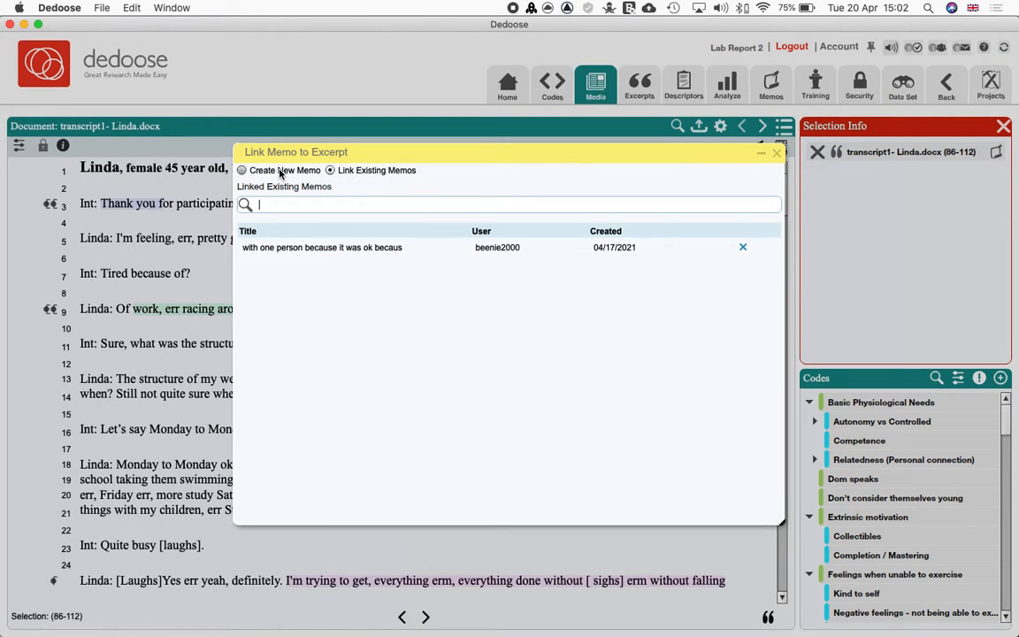
Return to the new memo's text, save it to the excerpt, and close the memo window
{"action": "left_click", "coordinate": [278, 170]}
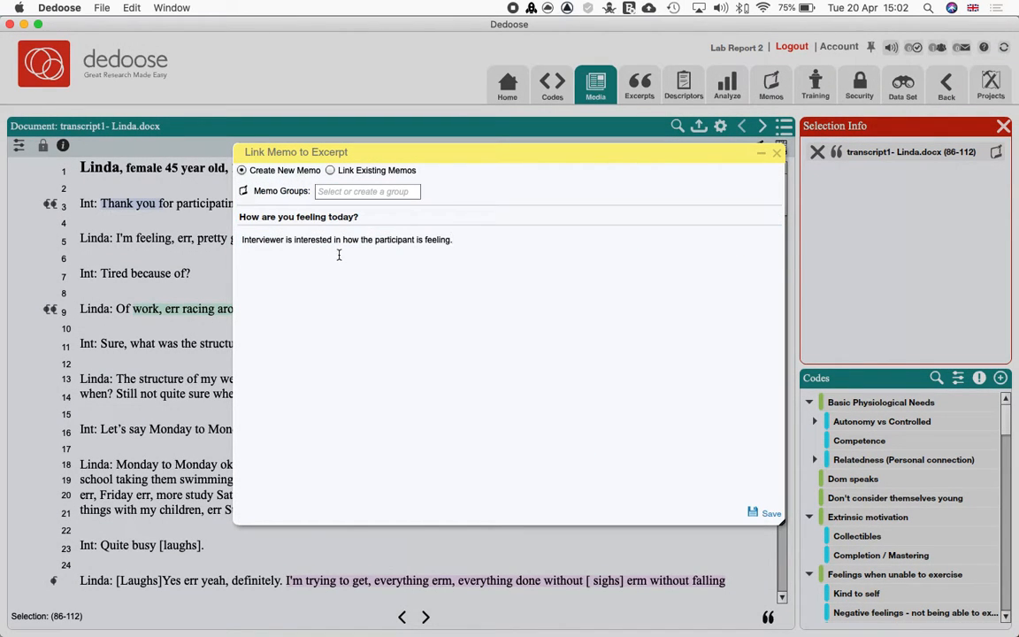
{"action": "left_click", "coordinate": [345, 171]}
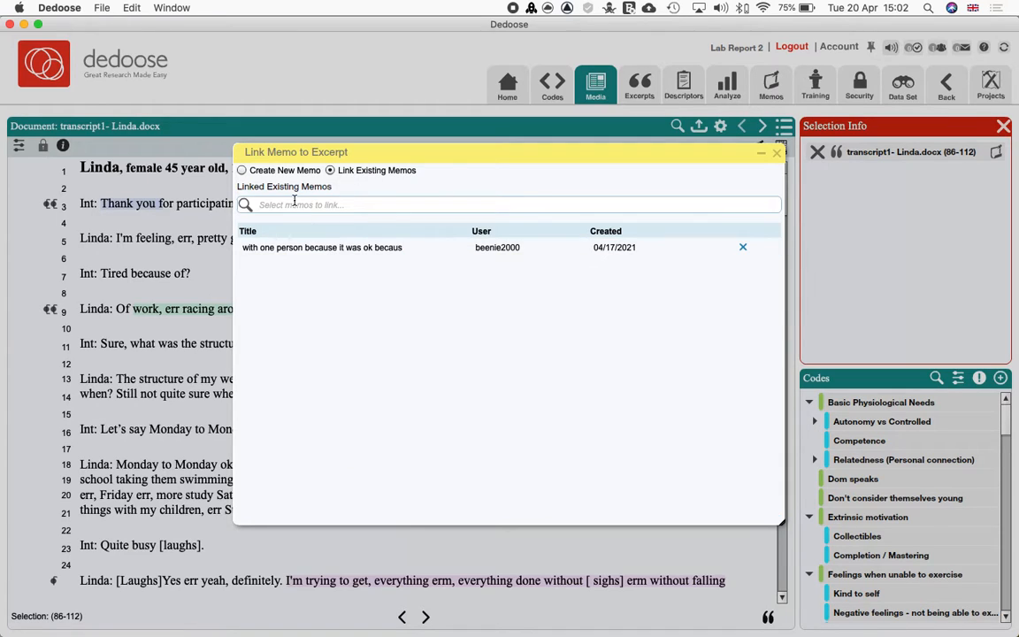
{"action": "left_click", "coordinate": [295, 205]}
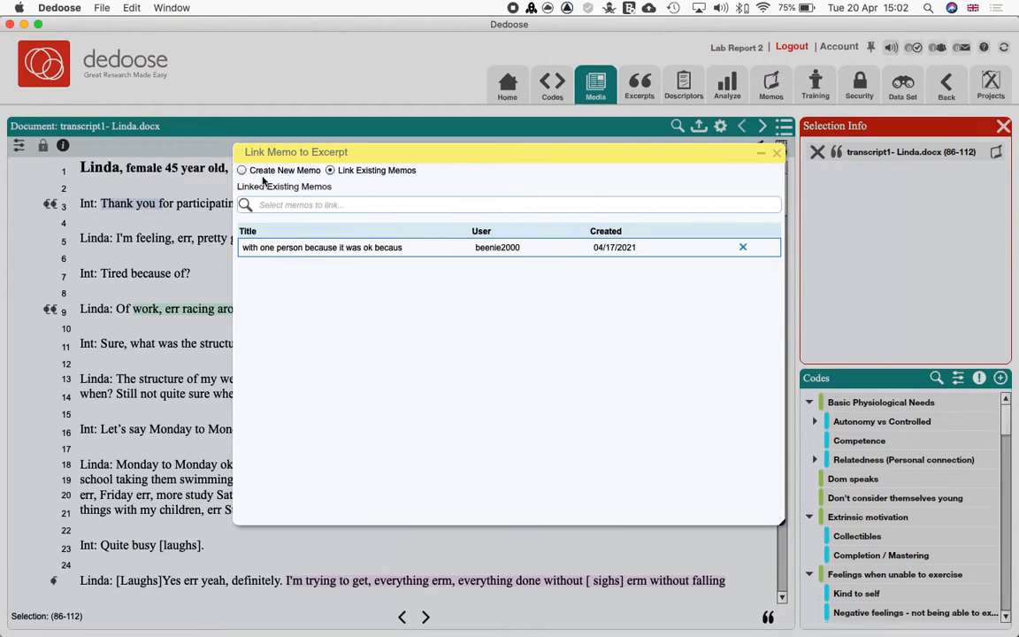
{"action": "left_click", "coordinate": [283, 171]}
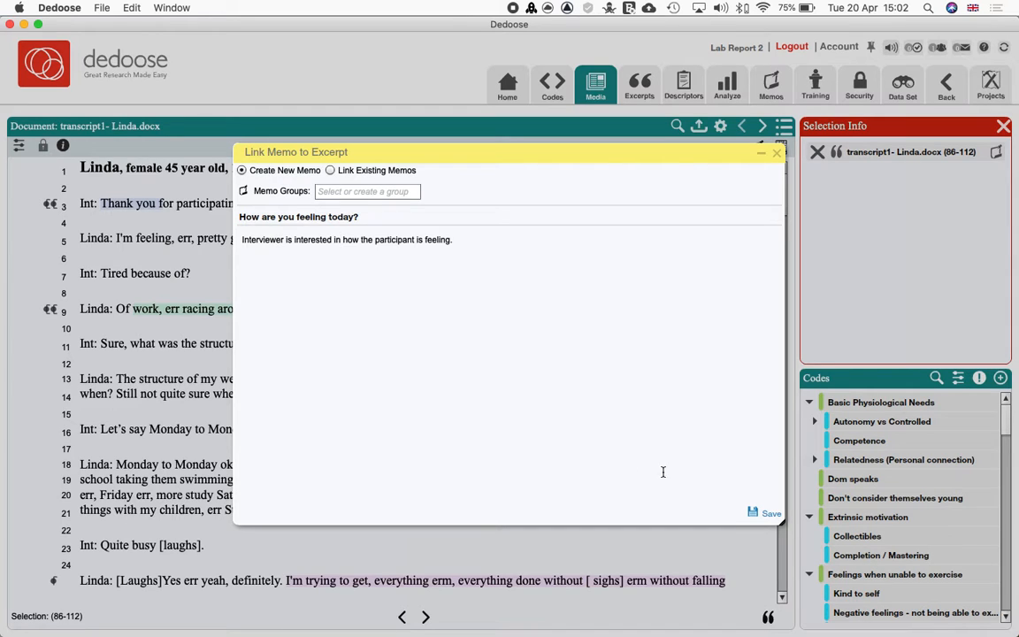
{"action": "left_click", "coordinate": [769, 513]}
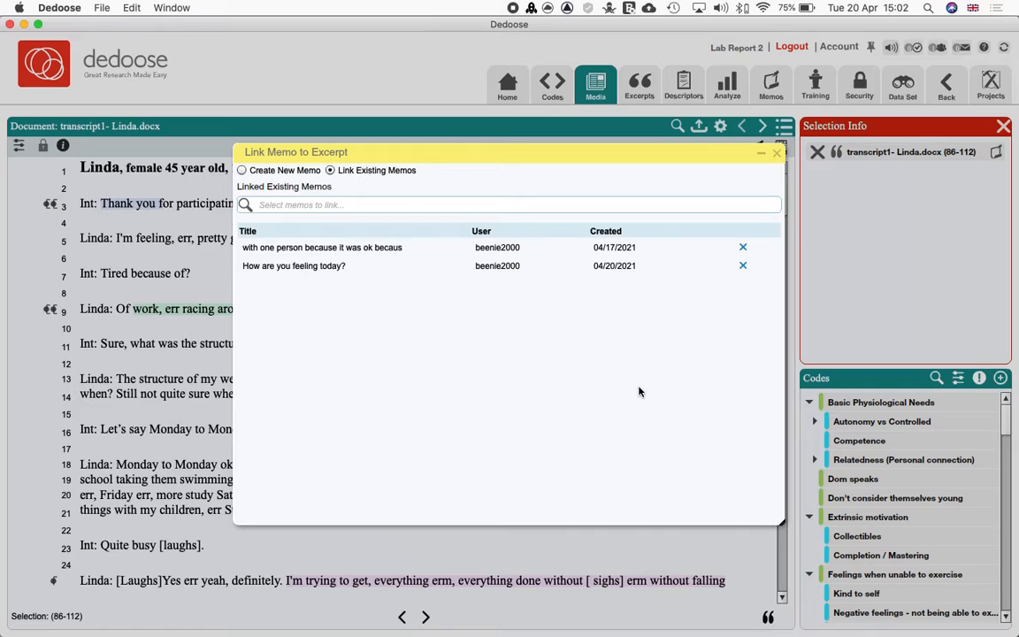
{"action": "left_click", "coordinate": [779, 156]}
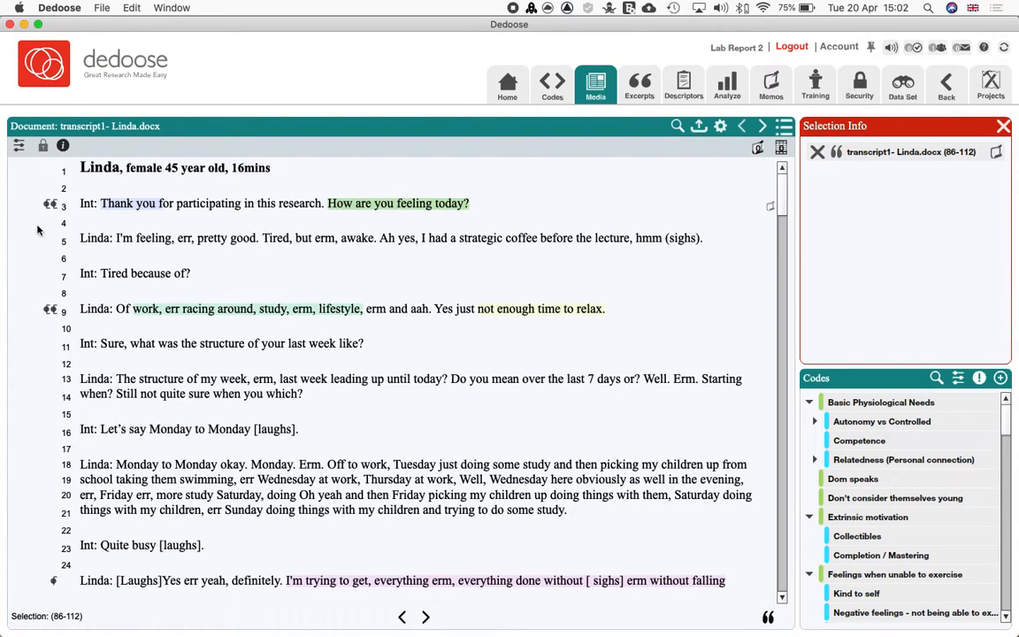
Create an excerpt from part of "participating in this research" in line 3 without applying any code
{"action": "mouse_move", "coordinate": [49, 207]}
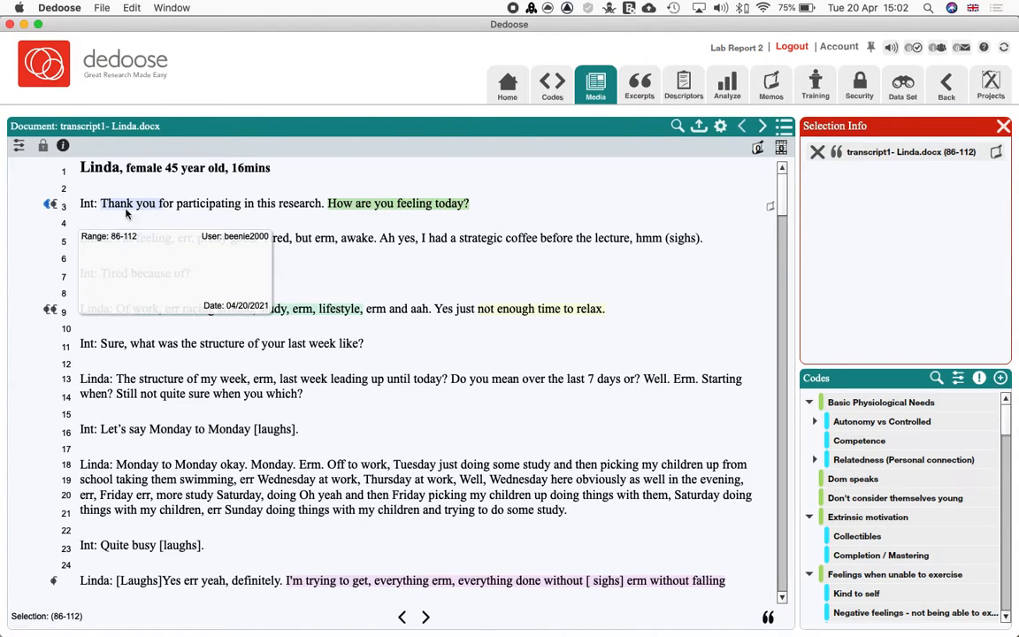
{"action": "left_click_drag", "start_coordinate": [200, 203], "coordinate": [295, 203]}
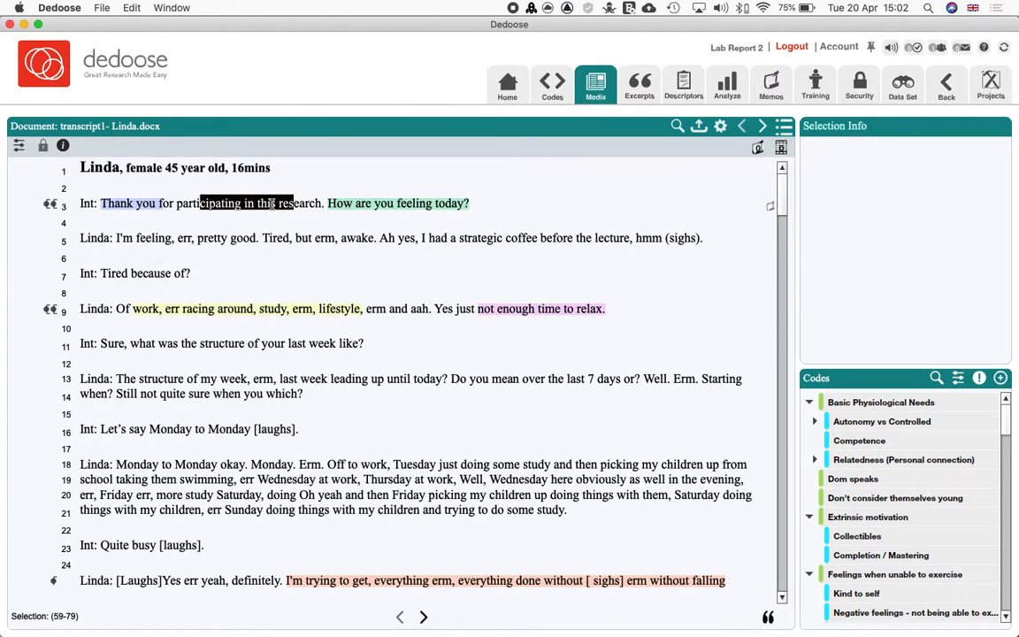
{"action": "right_click", "coordinate": [271, 203]}
{"action": "left_click", "coordinate": [309, 213]}
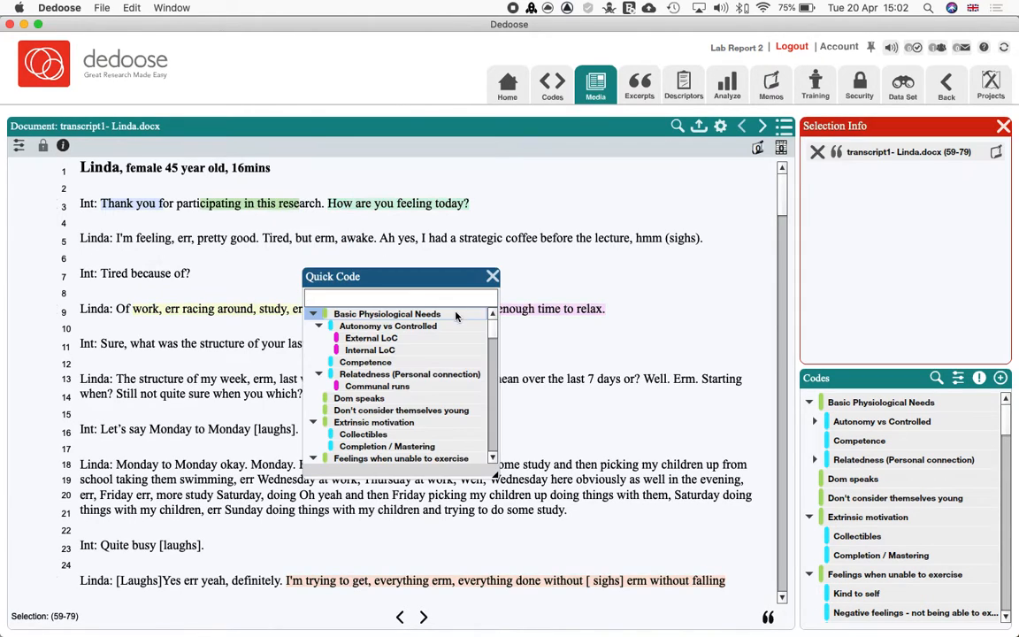
{"action": "left_click", "coordinate": [490, 276]}
{"action": "left_click", "coordinate": [225, 204]}
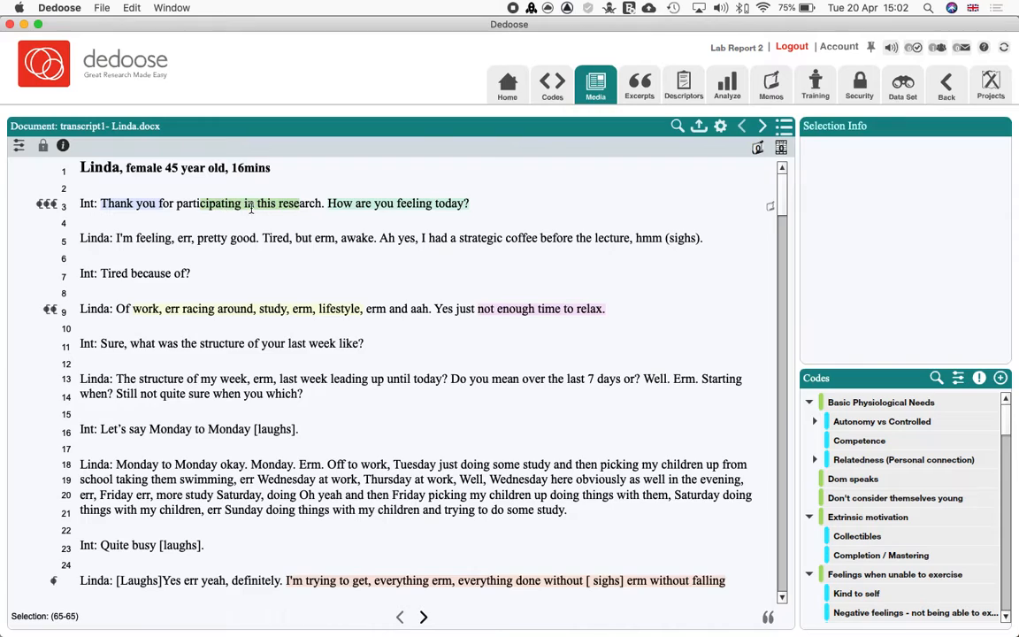
Select the uncoded excerpt in the middle of line 3 and delete it
{"action": "mouse_move", "coordinate": [44, 209]}
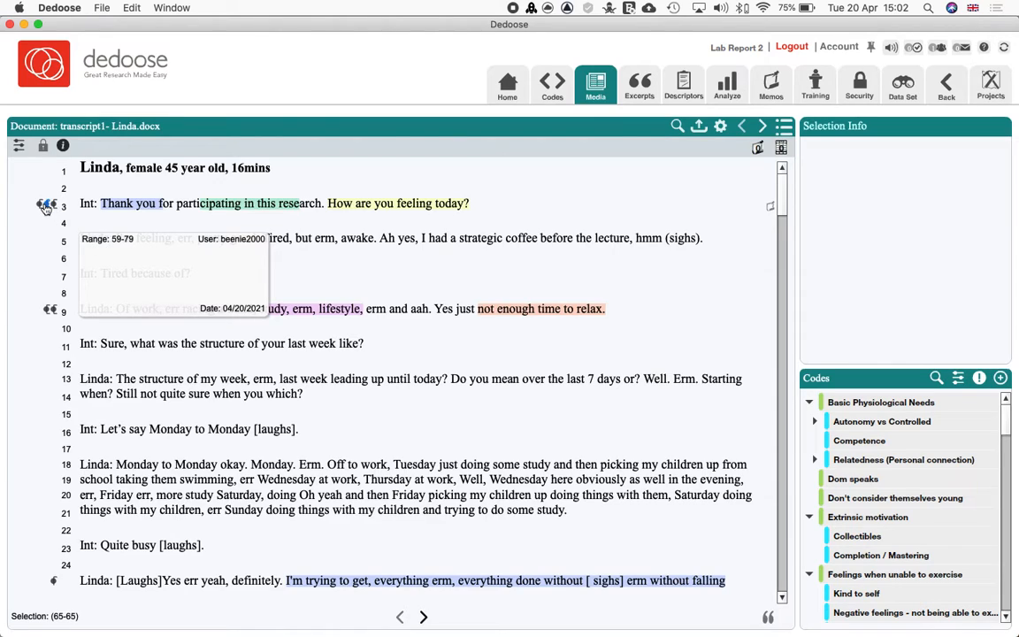
{"action": "left_click", "coordinate": [43, 207]}
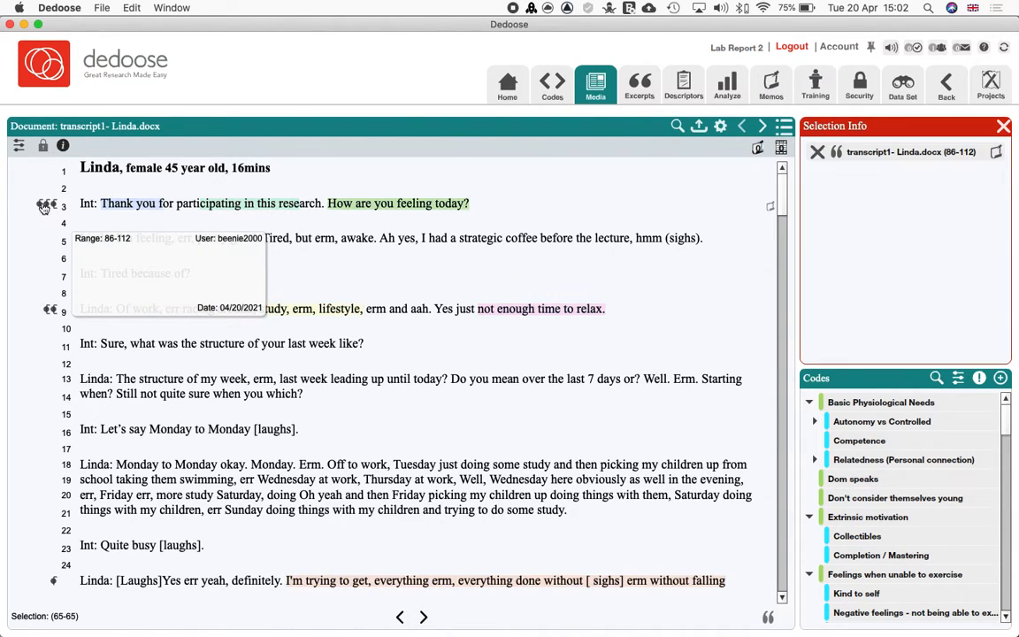
{"action": "left_click", "coordinate": [46, 206]}
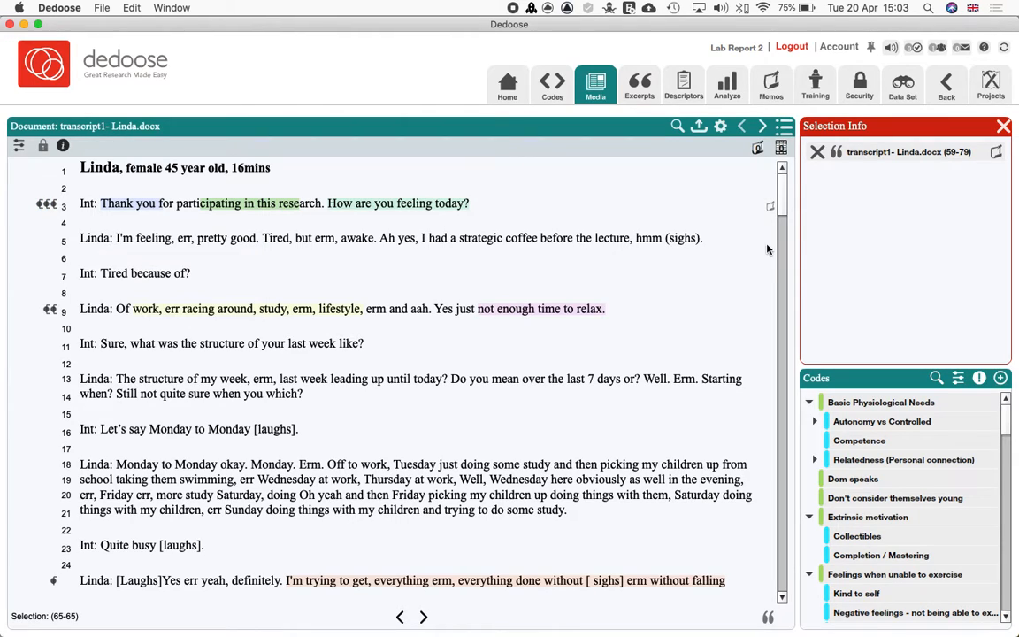
{"action": "left_click", "coordinate": [819, 154]}
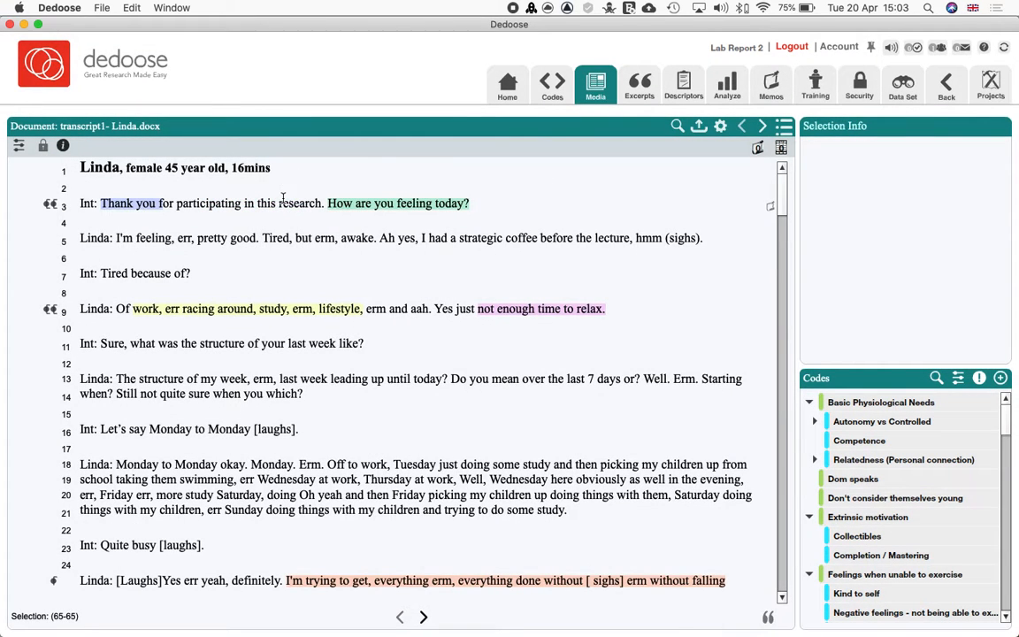
Compare the two remaining excerpts in line 3 by selecting each to view its applied codes
{"action": "left_click_drag", "start_coordinate": [289, 204], "coordinate": [232, 204]}
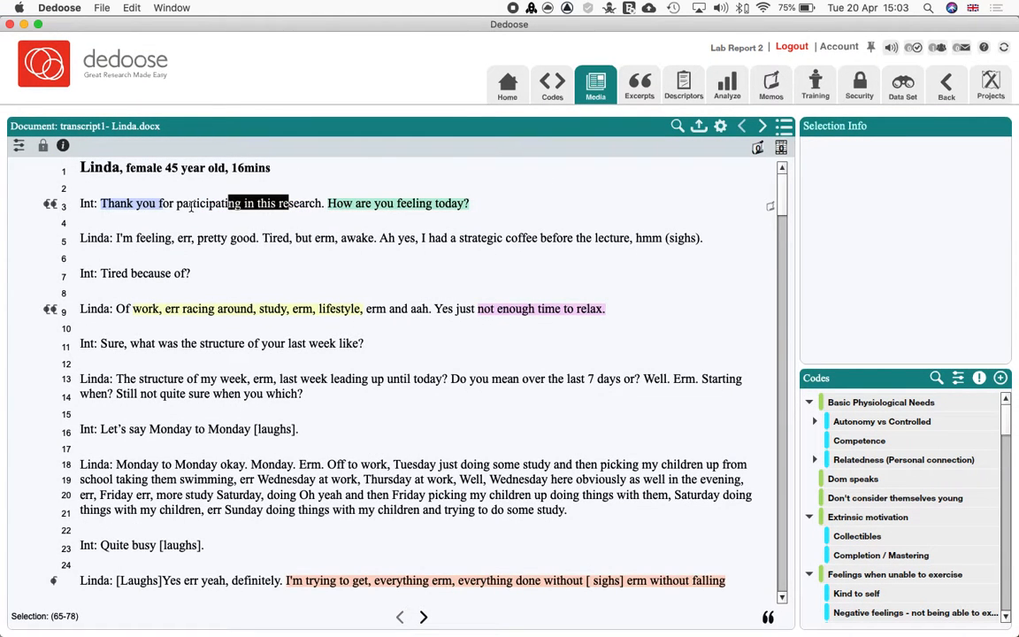
{"action": "left_click", "coordinate": [50, 204]}
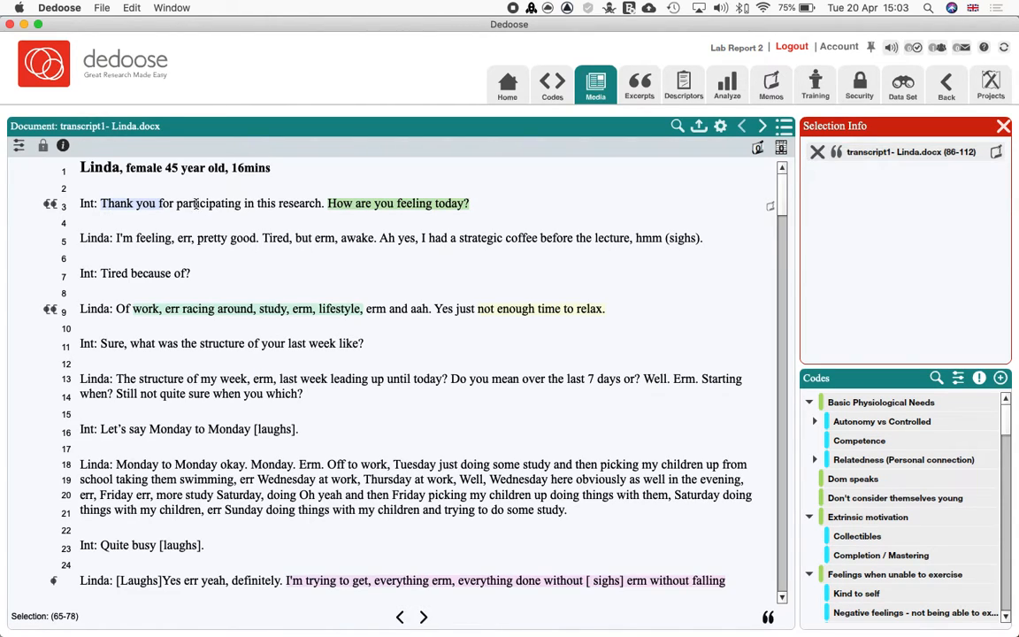
{"action": "left_click", "coordinate": [53, 206]}
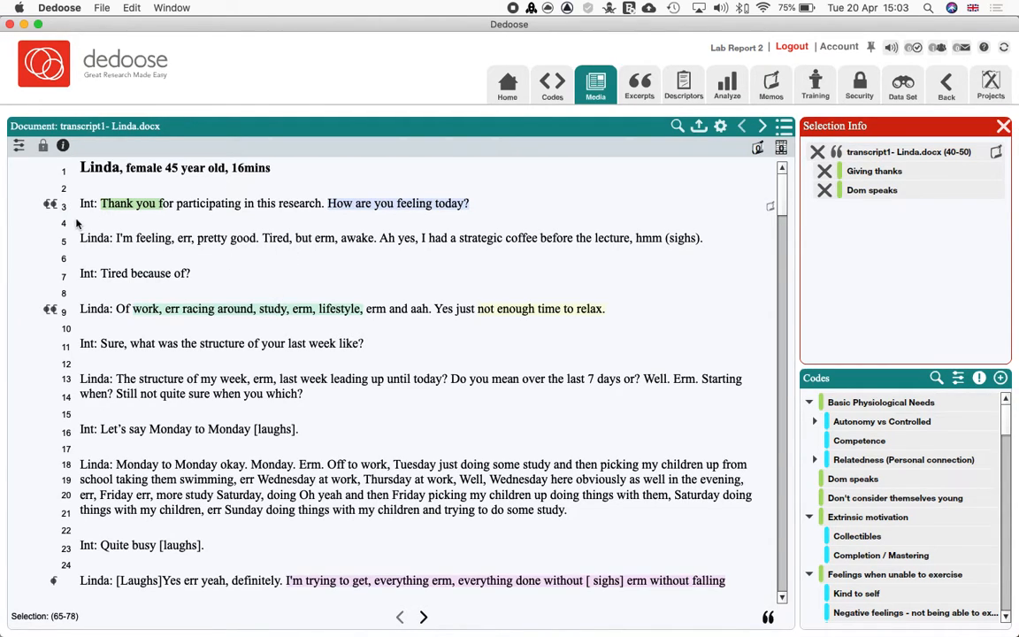
Try the transcript's display options by hiding and restoring the line numbers, and check the memo marker at line 3
{"action": "left_click", "coordinate": [19, 146]}
{"action": "left_click", "coordinate": [20, 146]}
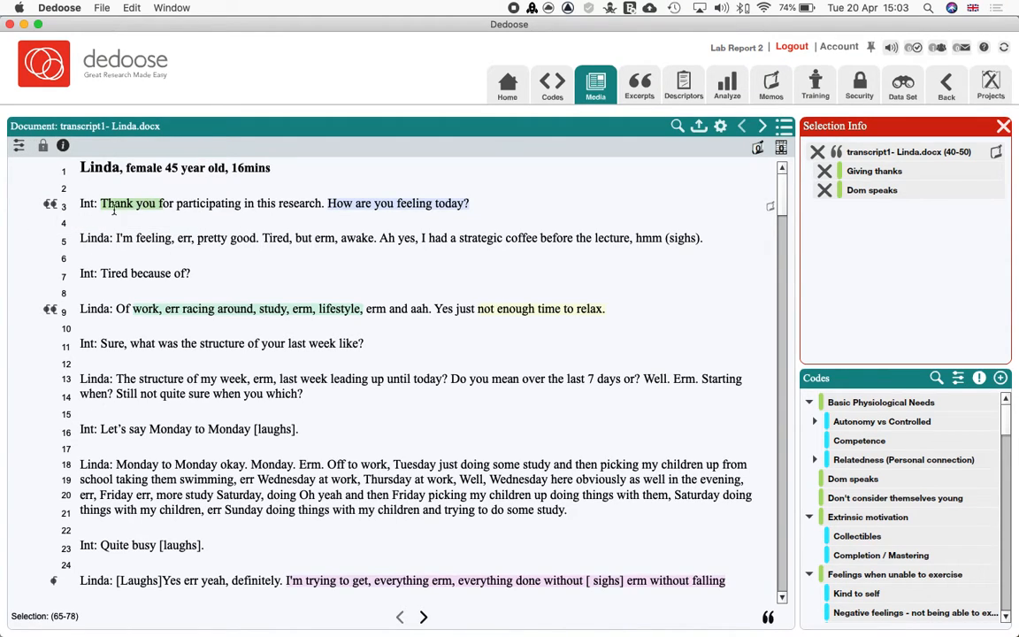
{"action": "left_click", "coordinate": [19, 146]}
{"action": "left_click", "coordinate": [62, 148]}
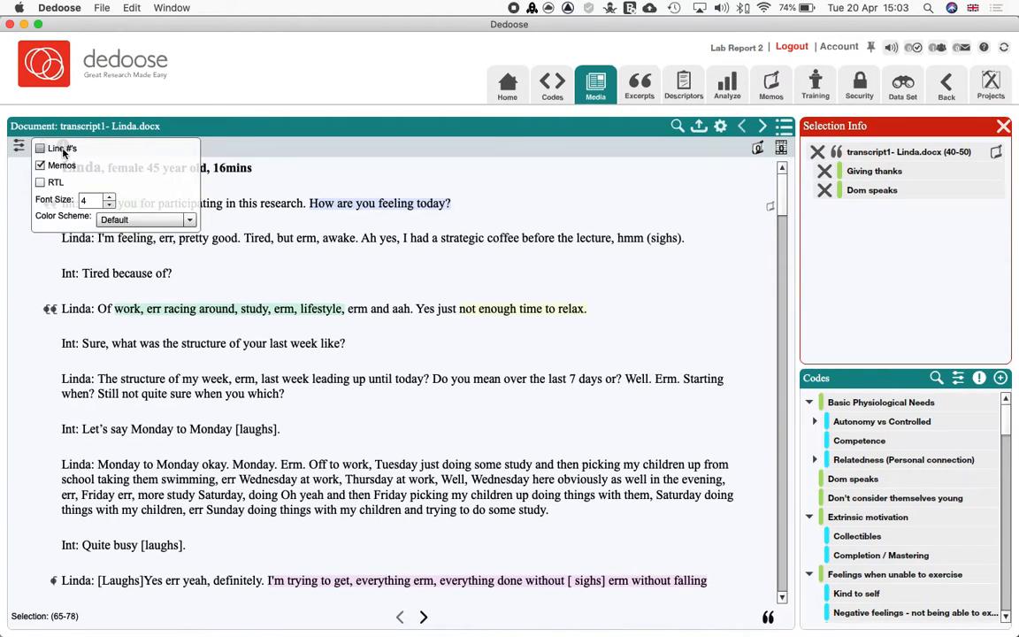
{"action": "left_click", "coordinate": [62, 150]}
{"action": "left_click", "coordinate": [63, 166]}
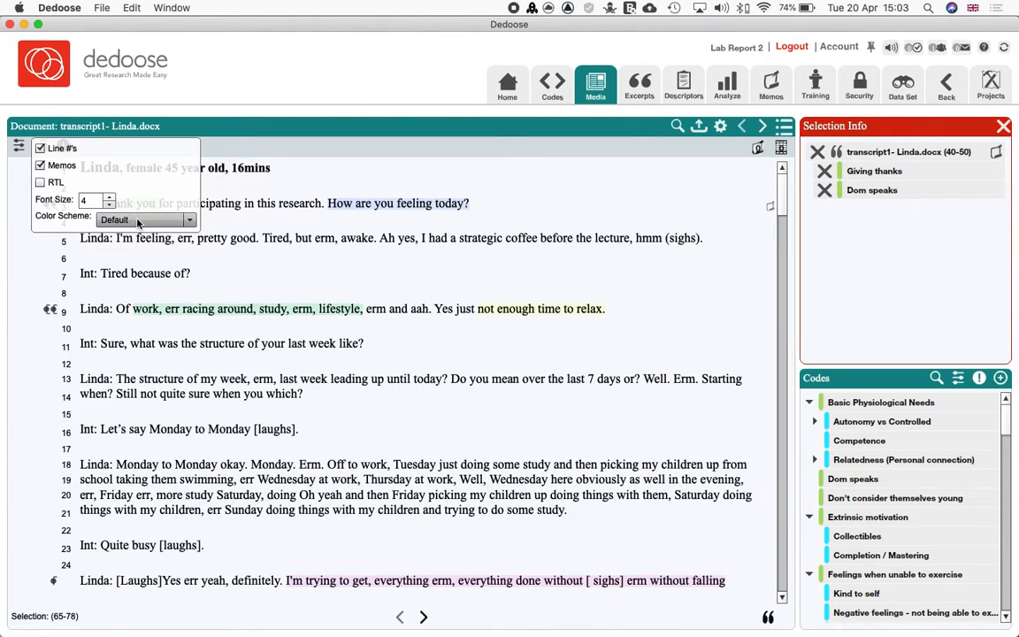
{"action": "left_click", "coordinate": [773, 211]}
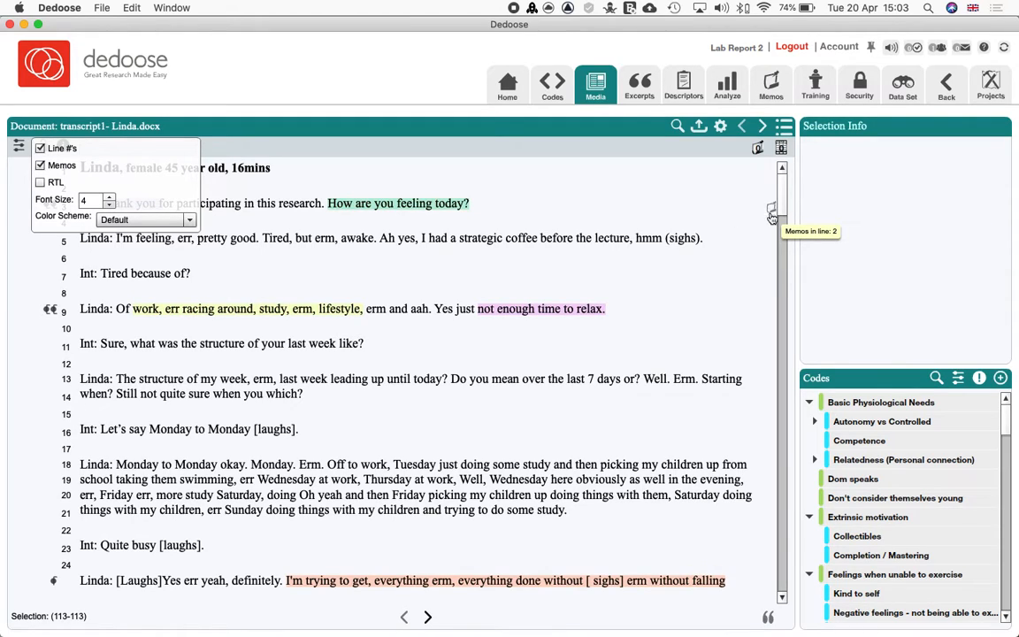
{"action": "left_click", "coordinate": [24, 148]}
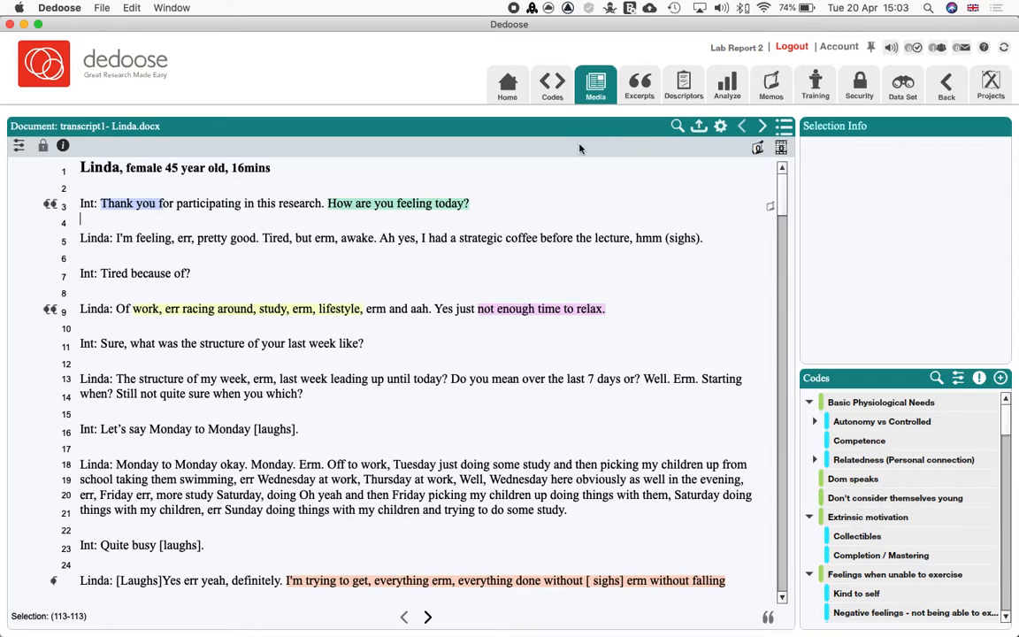
Open the project's codes page and look through the whole list of codes and sub-codes
{"action": "left_click", "coordinate": [549, 89]}
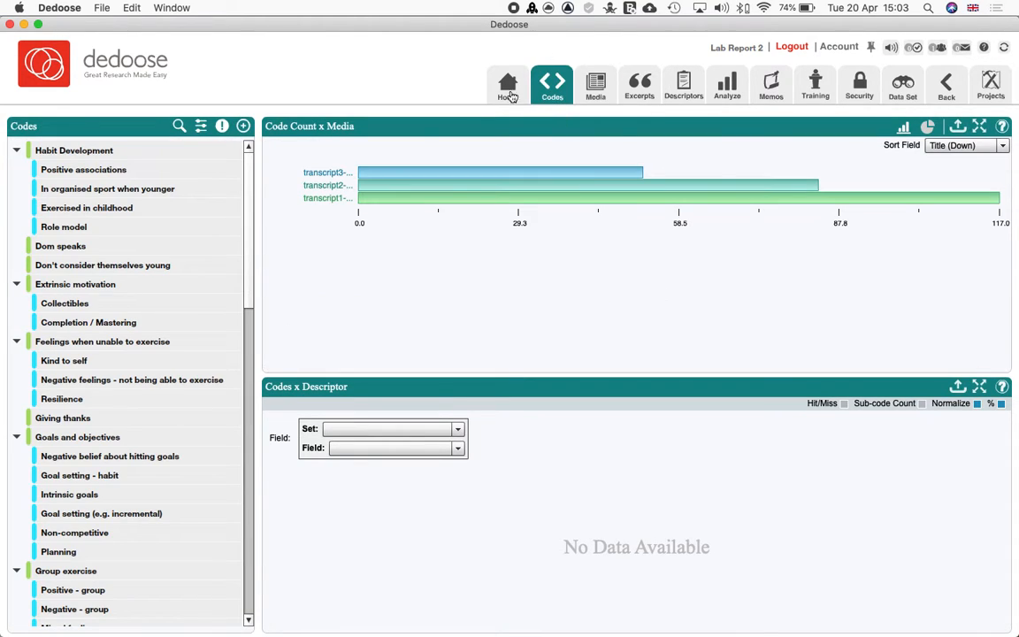
{"action": "scroll", "coordinate": [138, 388], "scroll_direction": "down", "scroll_amount": 4}
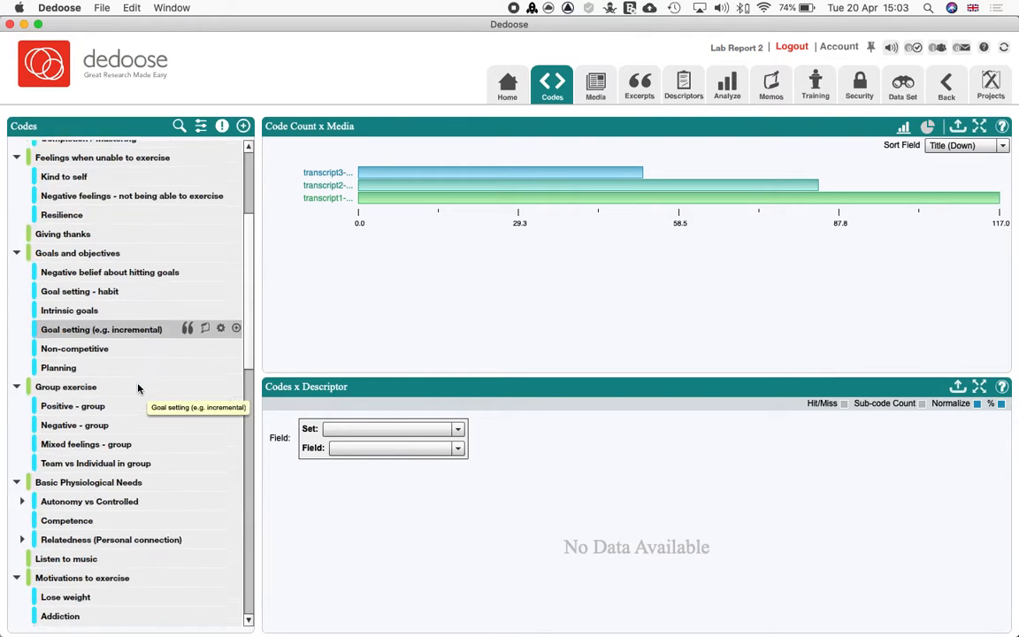
{"action": "scroll", "coordinate": [138, 388], "scroll_direction": "down", "scroll_amount": 15}
{"action": "scroll", "coordinate": [141, 383], "scroll_direction": "up", "scroll_amount": 20}
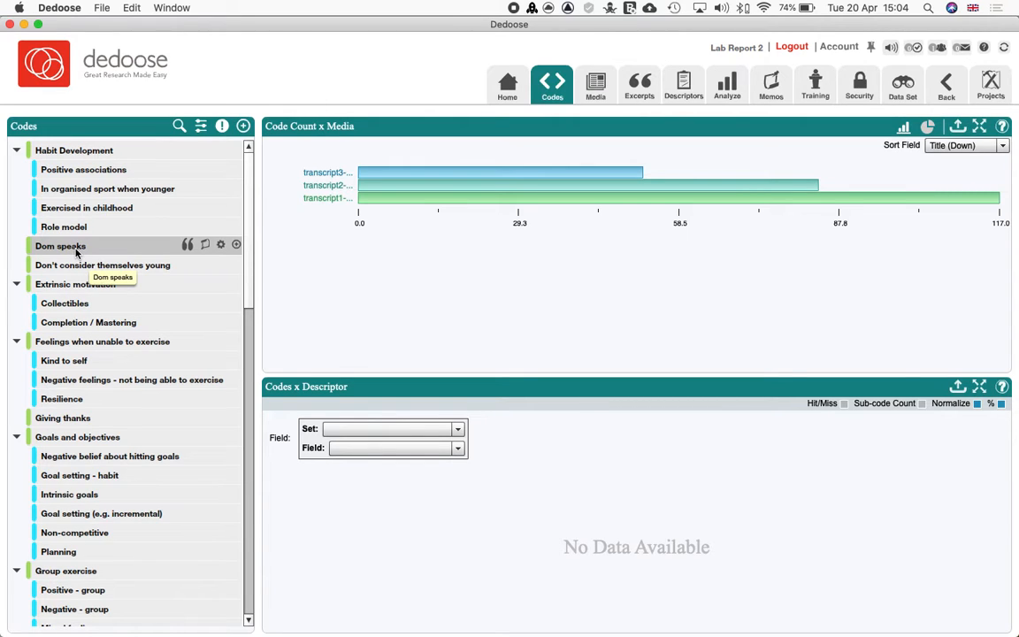
{"action": "scroll", "coordinate": [76, 253], "scroll_direction": "down", "scroll_amount": 15}
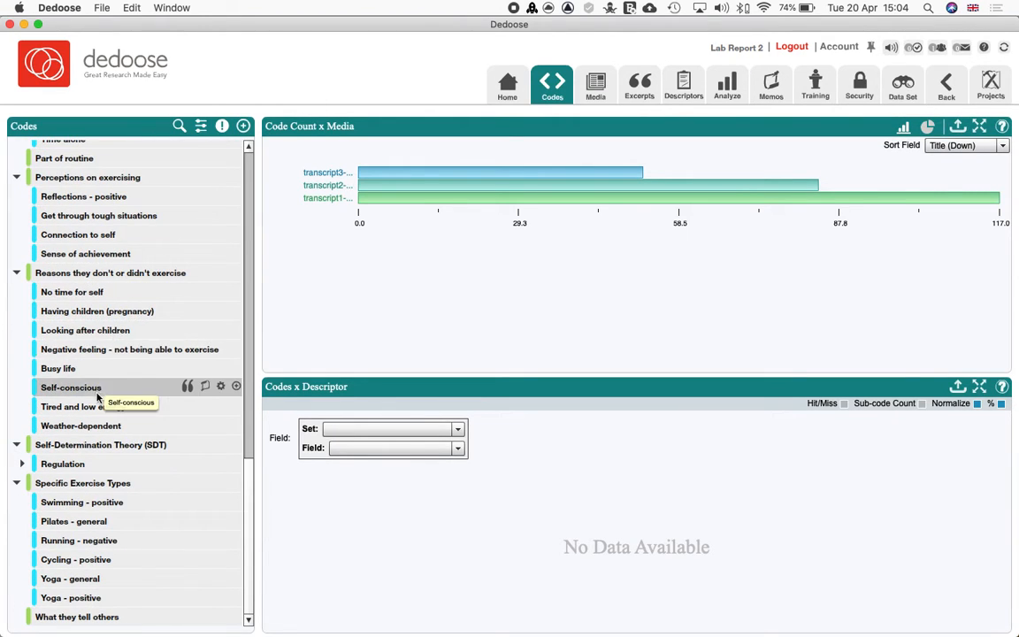
{"action": "scroll", "coordinate": [84, 403], "scroll_direction": "up", "scroll_amount": 10}
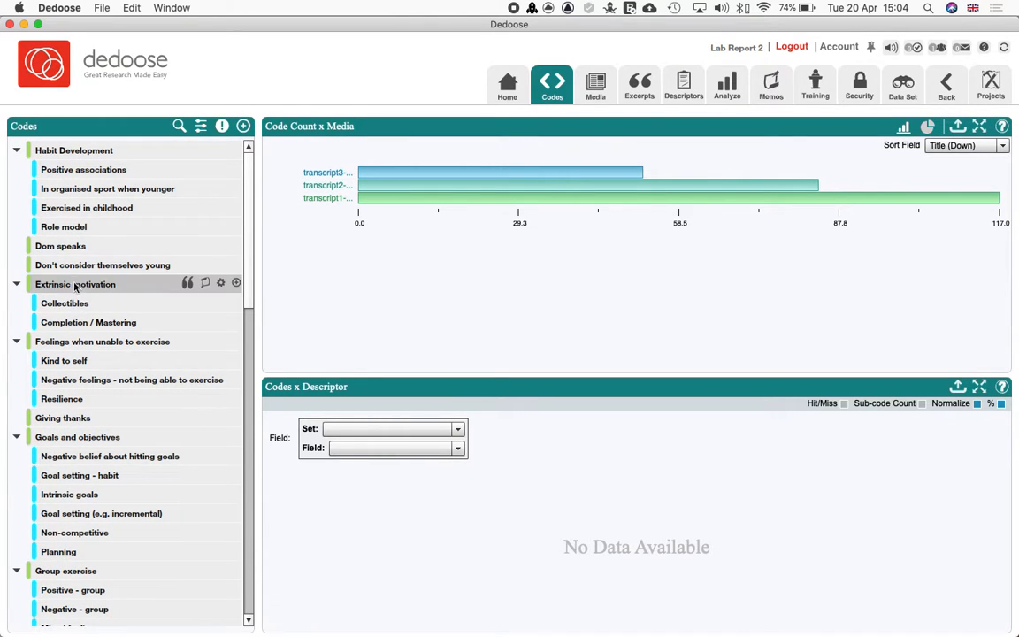
Add a new root code titled "Interviewer Speaks"
{"action": "left_click", "coordinate": [245, 130]}
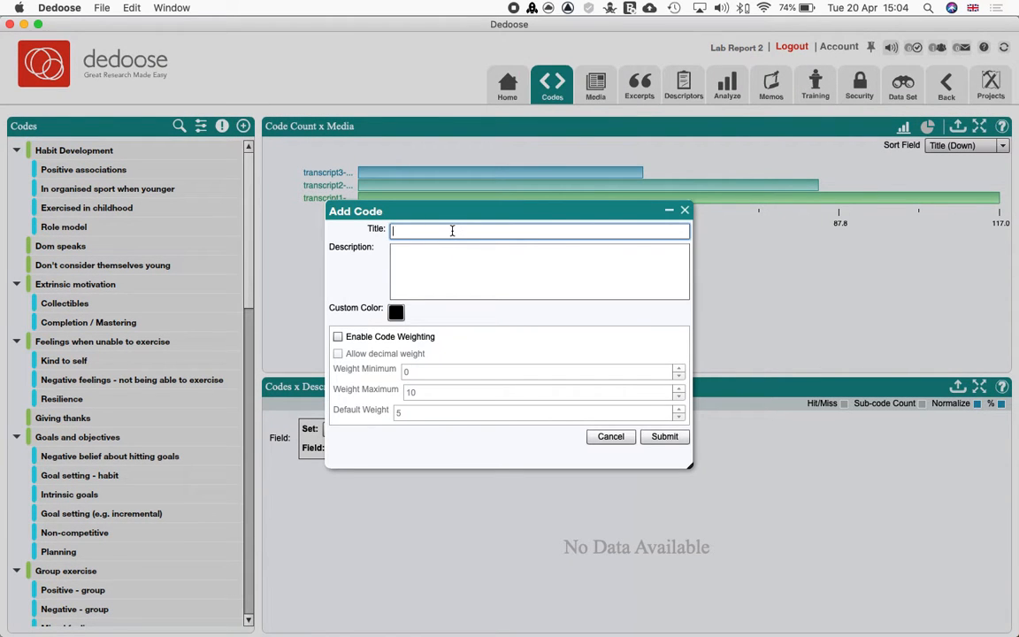
{"action": "type", "text": "Interviewer Speaks"}
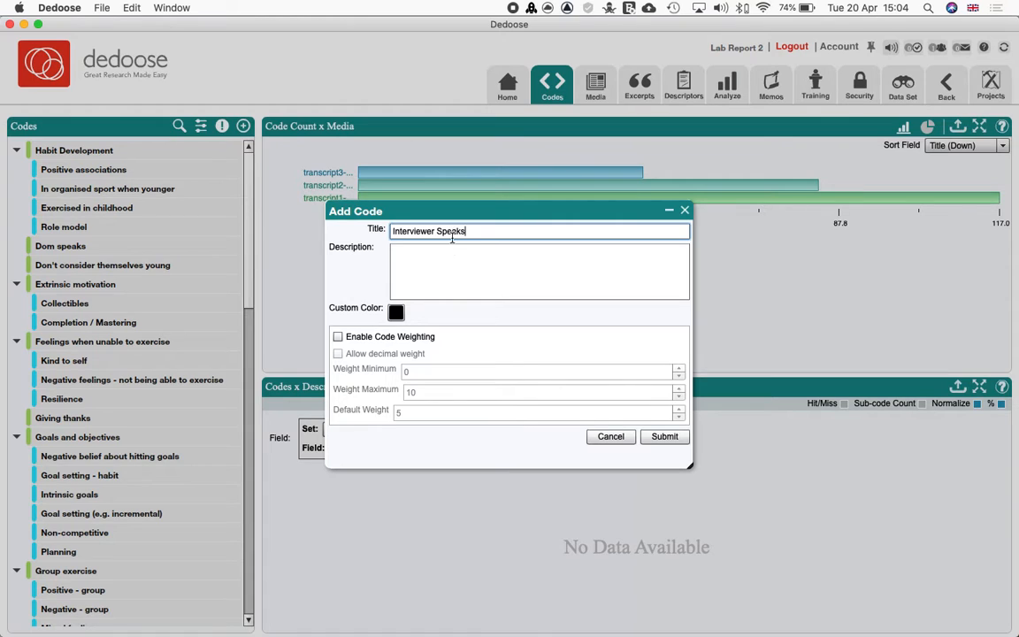
{"action": "left_click", "coordinate": [666, 436]}
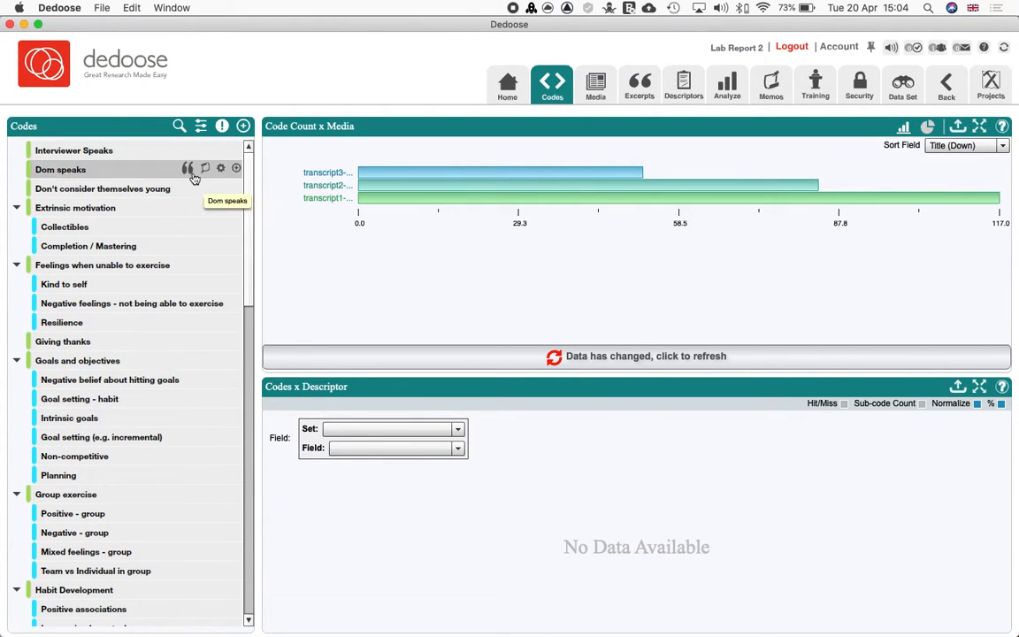
Re-parent the code for the named individual's speech under Interviewer Speaks, and expand the parent briefly to check the nesting
{"action": "left_click", "coordinate": [220, 168]}
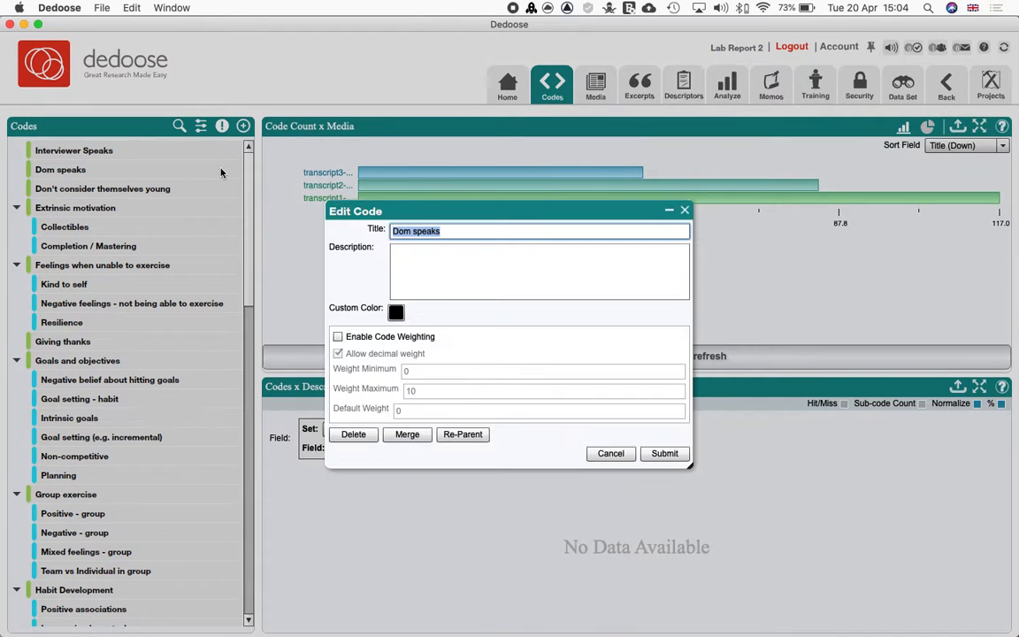
{"action": "left_click", "coordinate": [611, 453]}
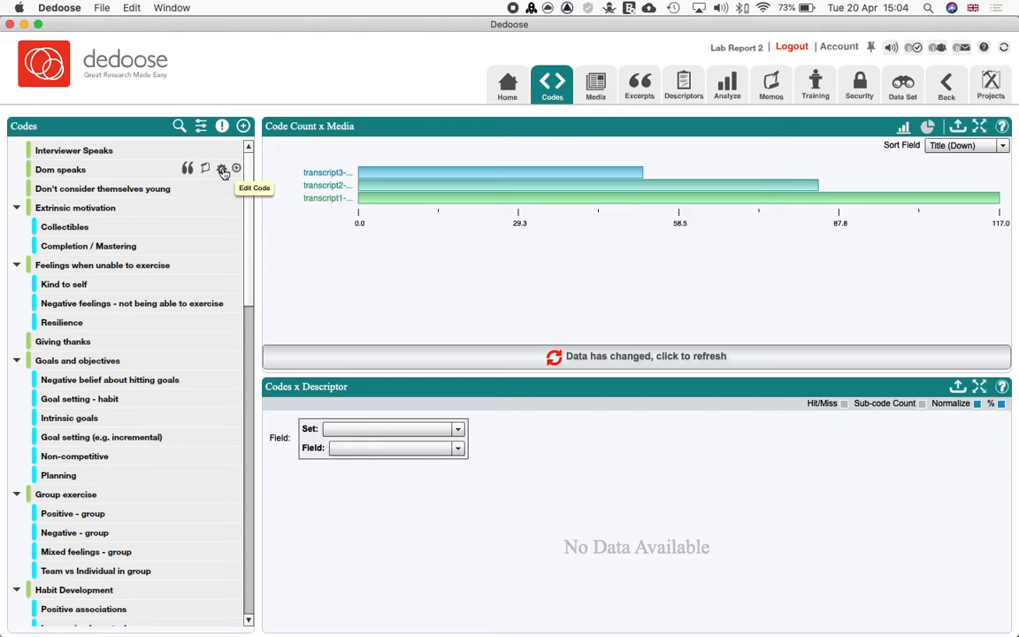
{"action": "left_click", "coordinate": [222, 169]}
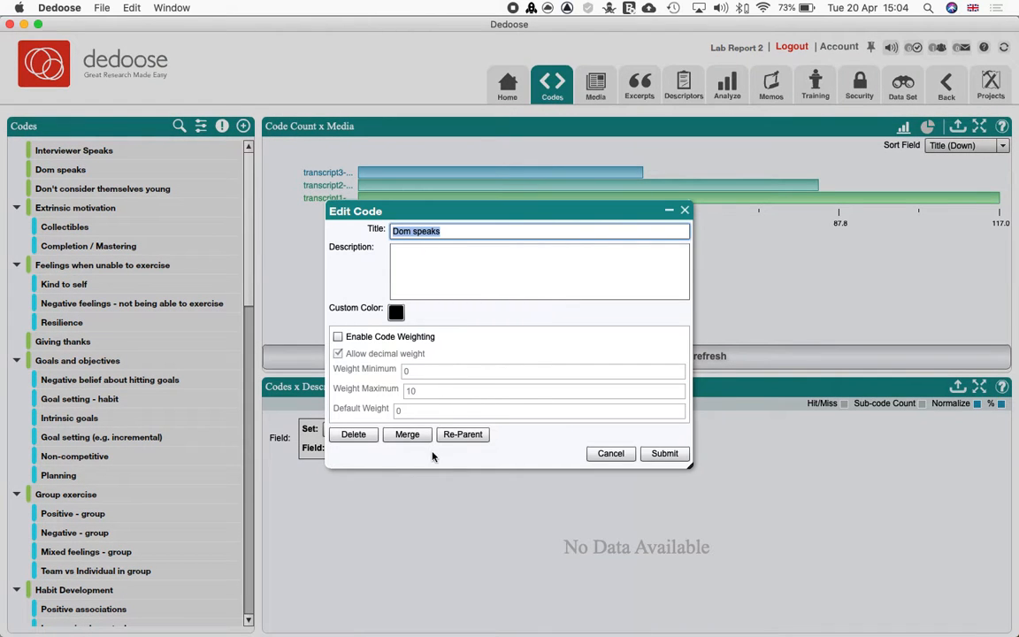
{"action": "left_click", "coordinate": [463, 434]}
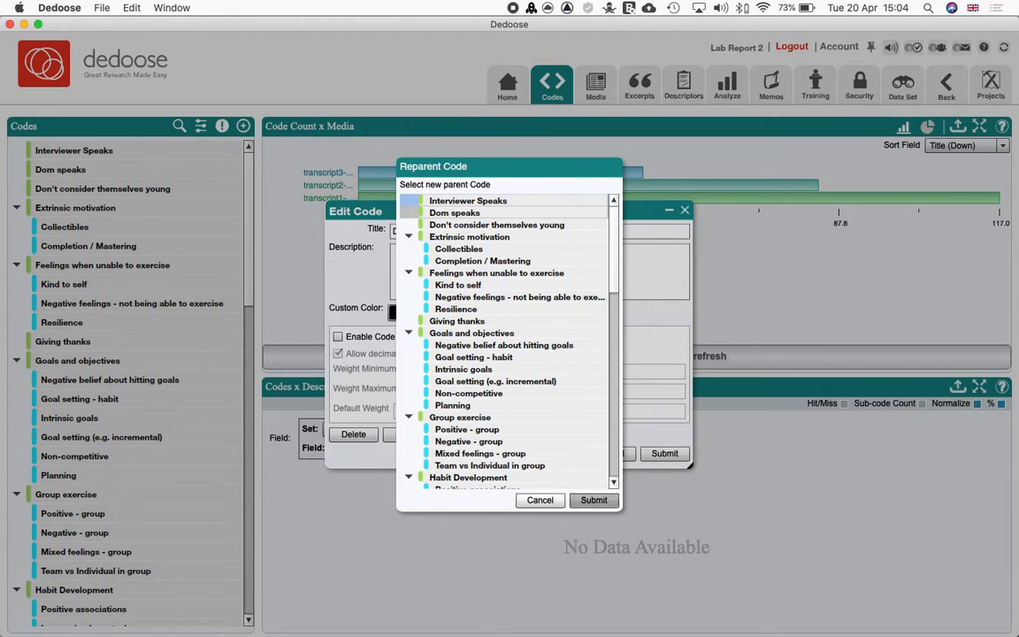
{"action": "left_click", "coordinate": [594, 501]}
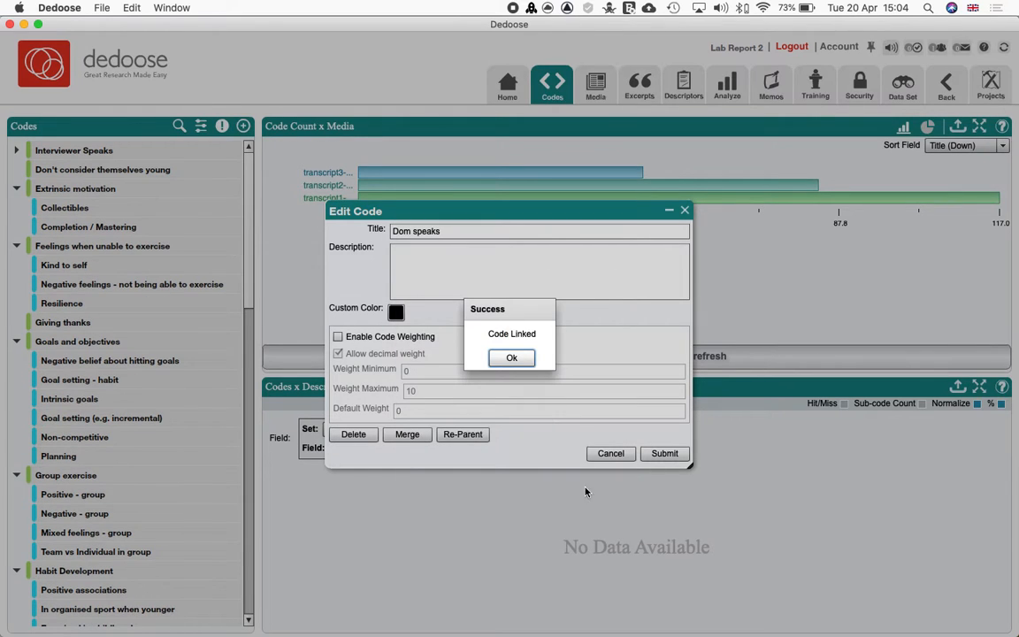
{"action": "left_click", "coordinate": [515, 360]}
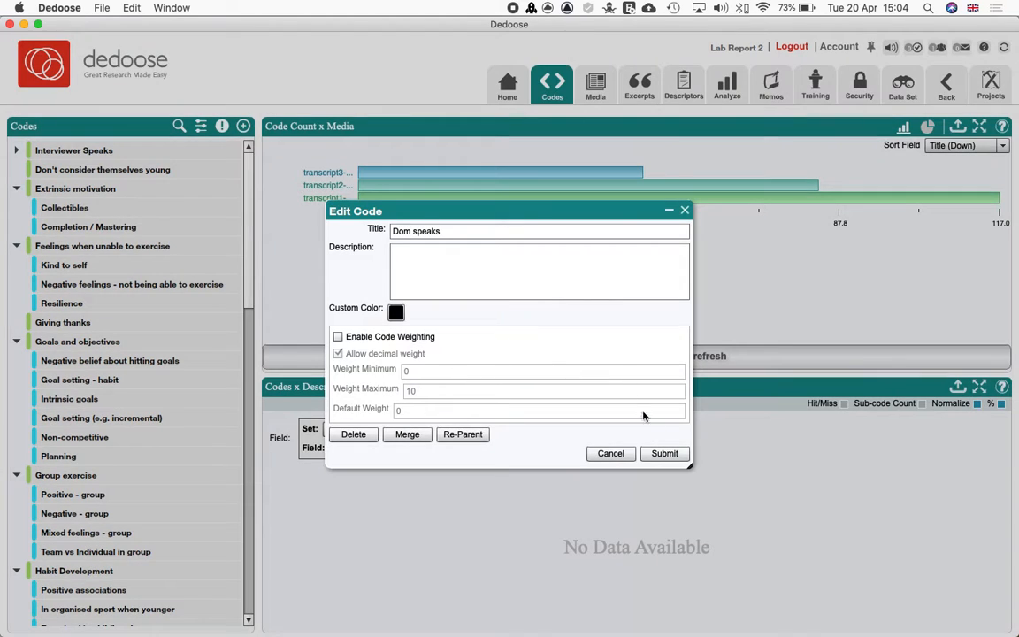
{"action": "left_click", "coordinate": [665, 454]}
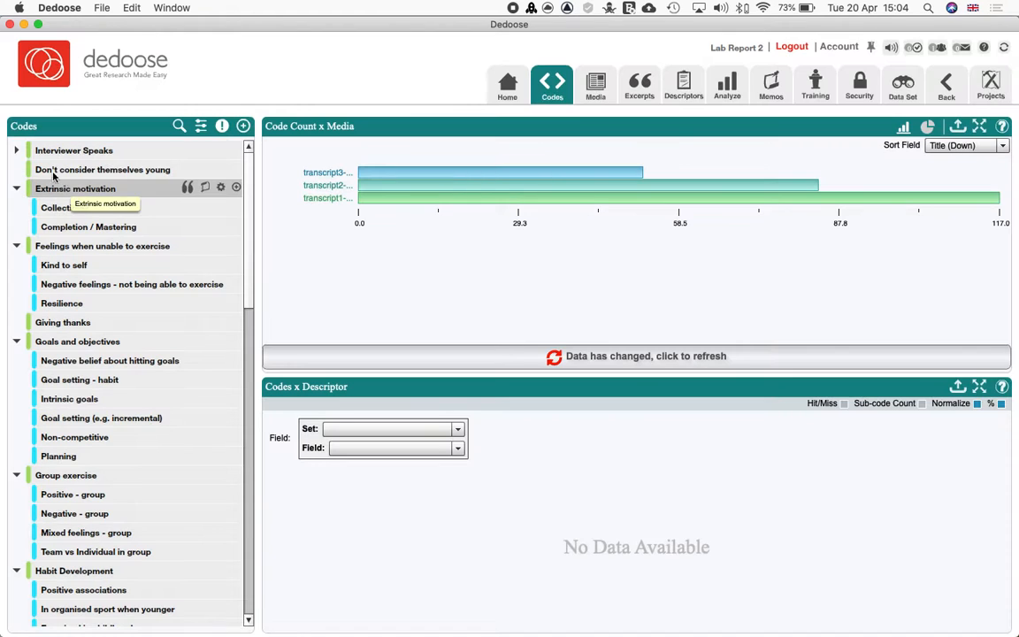
{"action": "left_click", "coordinate": [16, 150]}
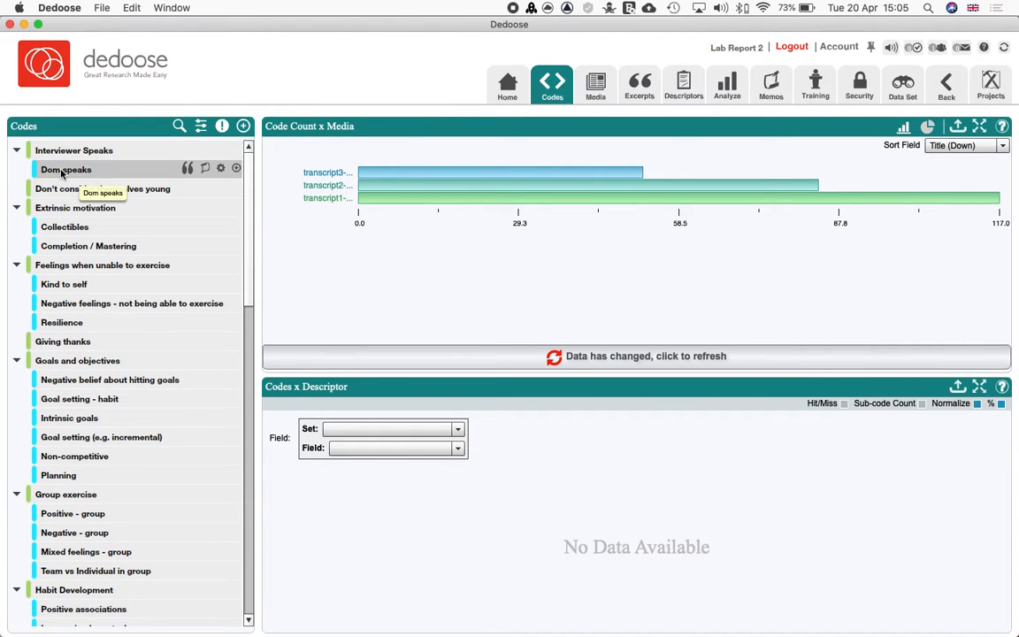
{"action": "left_click", "coordinate": [16, 150]}
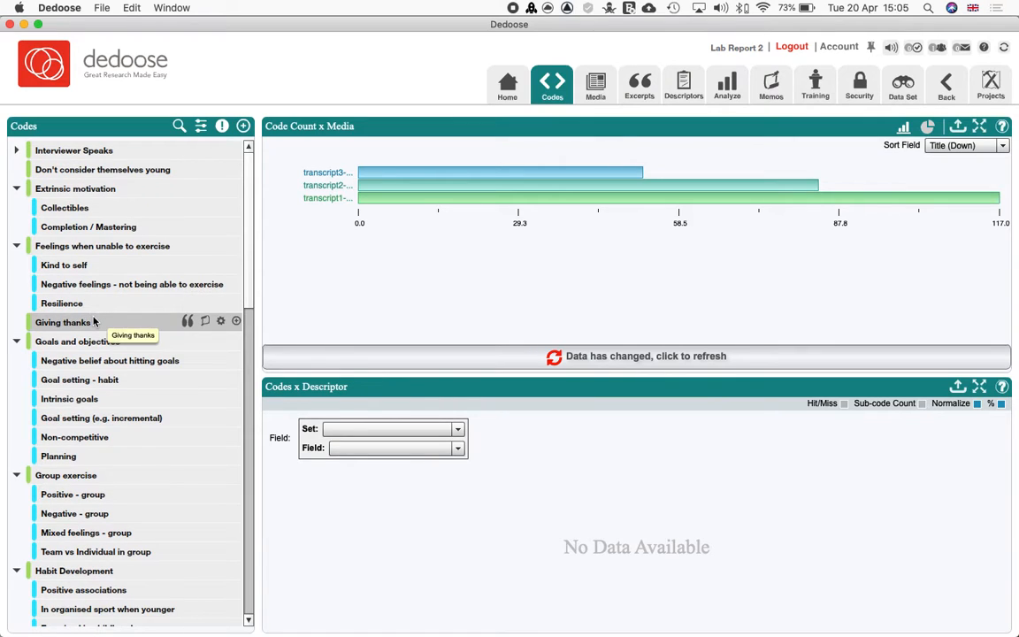
Re-parent the Giving thanks code under Interviewer Speaks, and expand the parent to check its child codes
{"action": "left_click", "coordinate": [222, 320]}
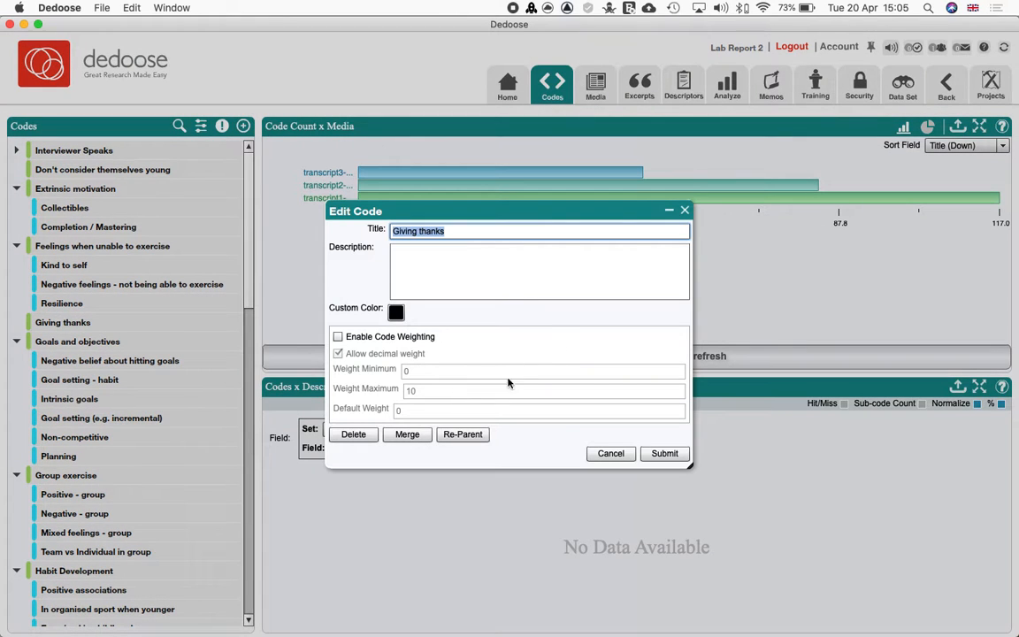
{"action": "left_click", "coordinate": [463, 434]}
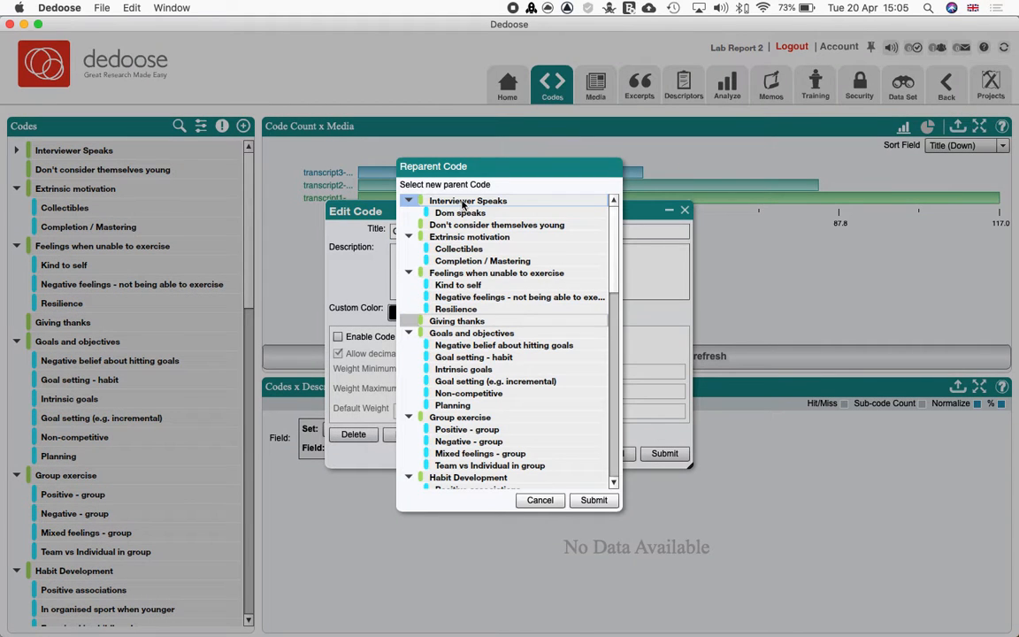
{"action": "left_click", "coordinate": [591, 499]}
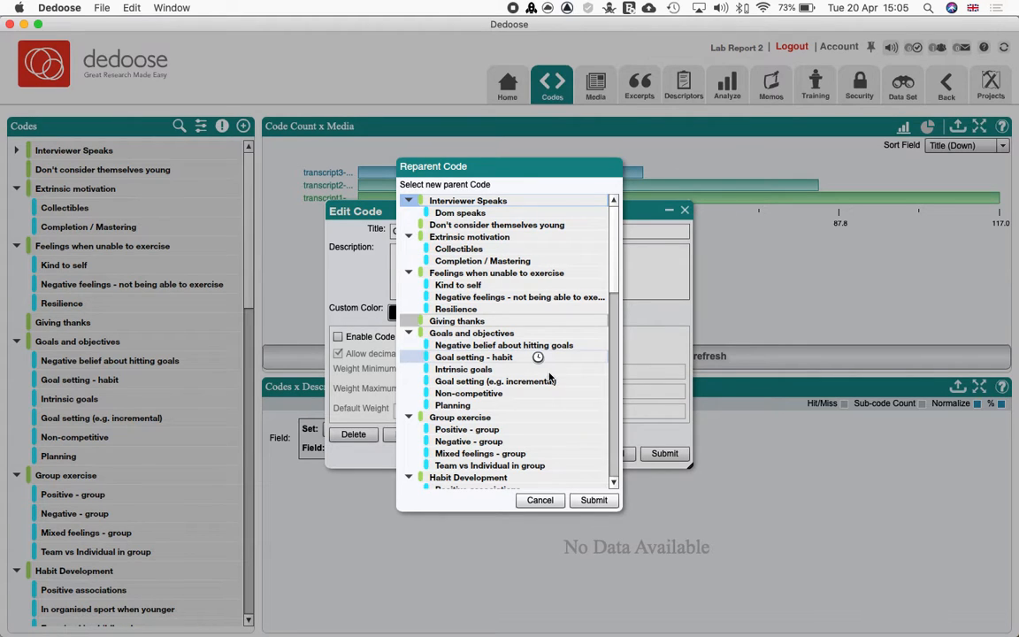
{"action": "left_click", "coordinate": [520, 358]}
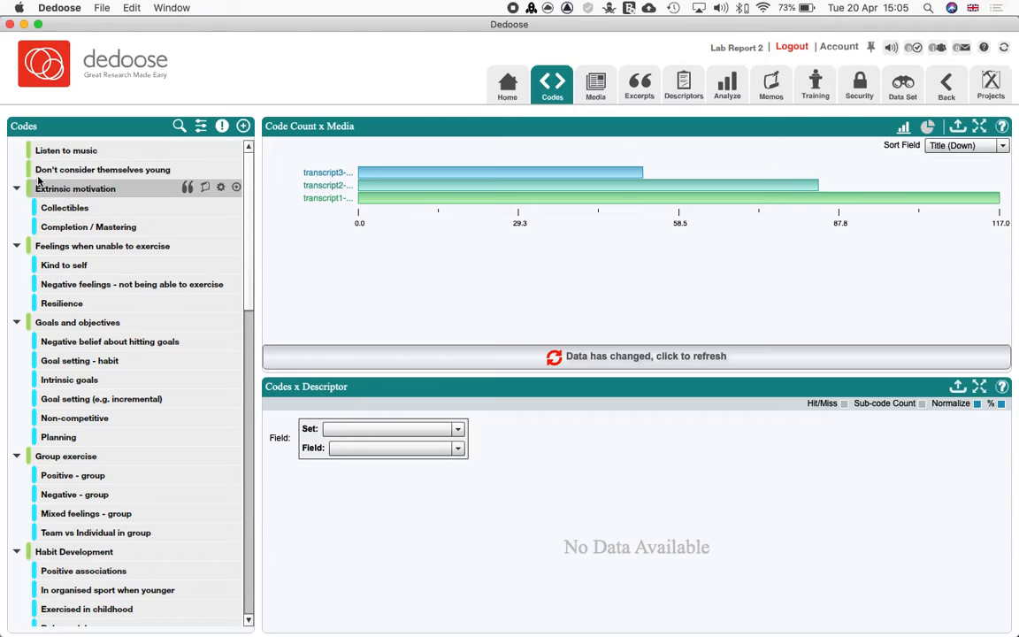
{"action": "scroll", "coordinate": [75, 305], "scroll_direction": "down", "scroll_amount": 2}
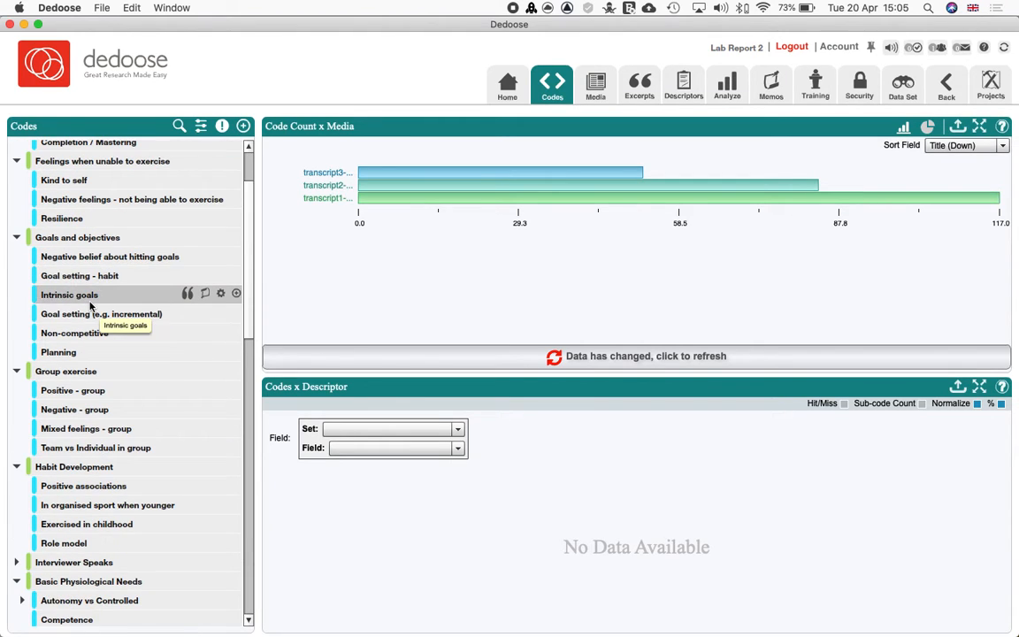
{"action": "scroll", "coordinate": [91, 304], "scroll_direction": "down", "scroll_amount": 8}
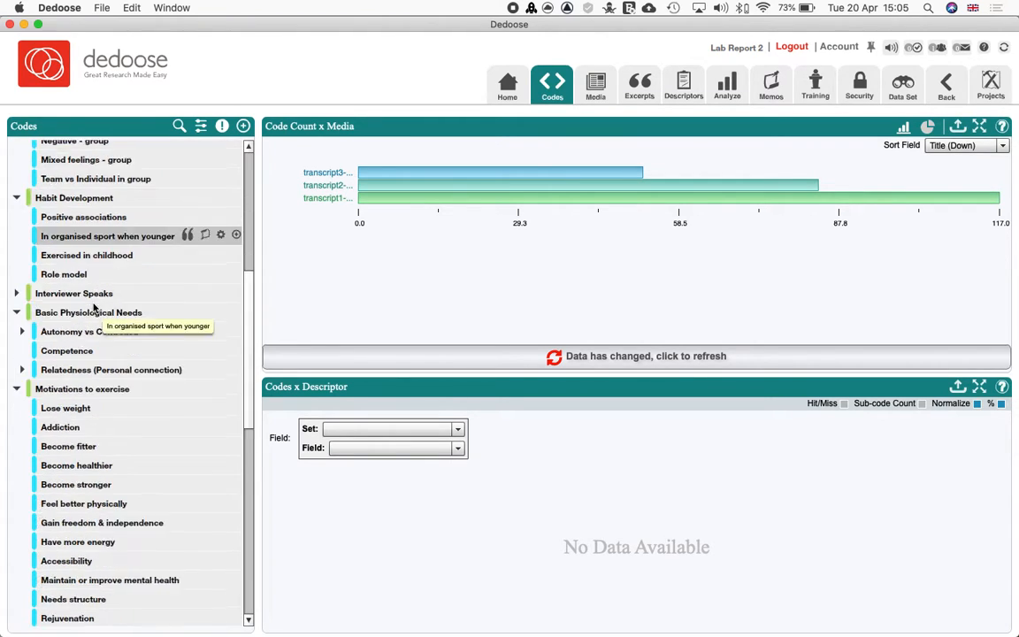
{"action": "left_click", "coordinate": [15, 237]}
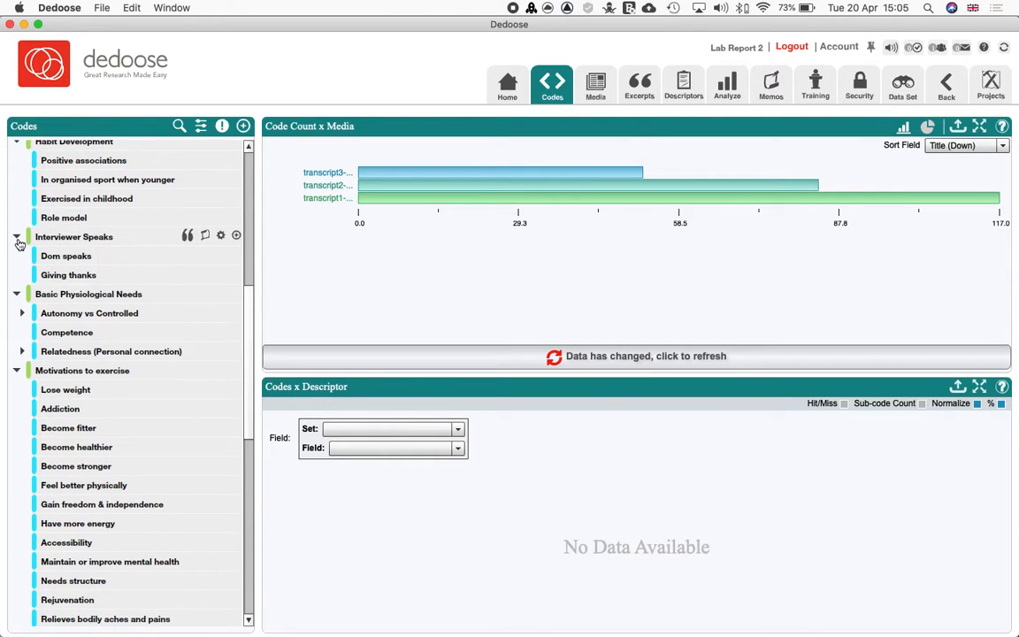
Collapse Motivations to exercise and Perceptions on exercising, and examine the nested levels under Basic Physiological Needs and Relatedness (Personal connection)
{"action": "left_click", "coordinate": [18, 370]}
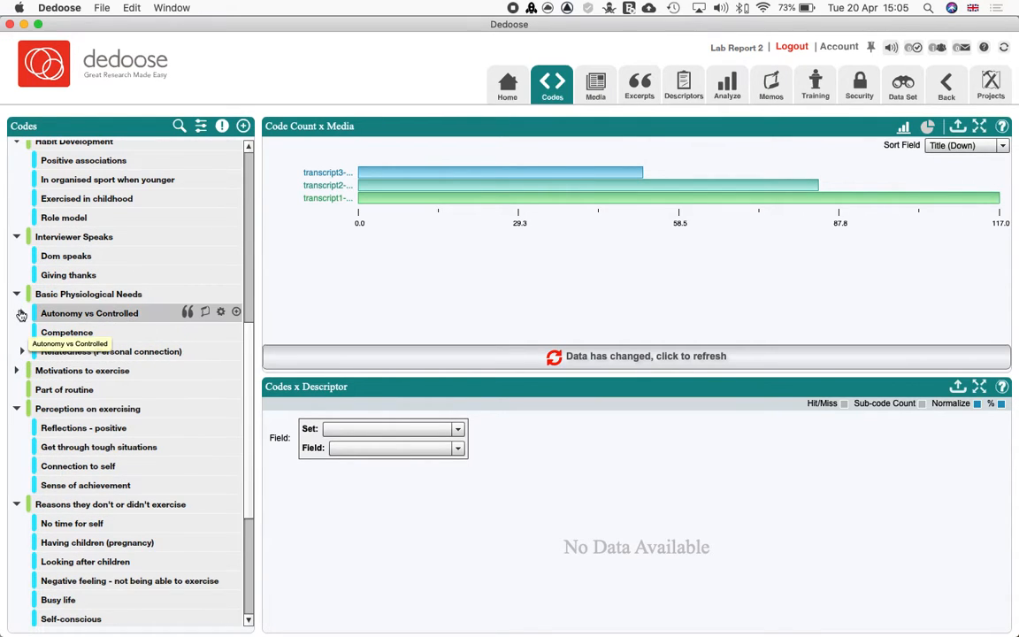
{"action": "left_click", "coordinate": [16, 293]}
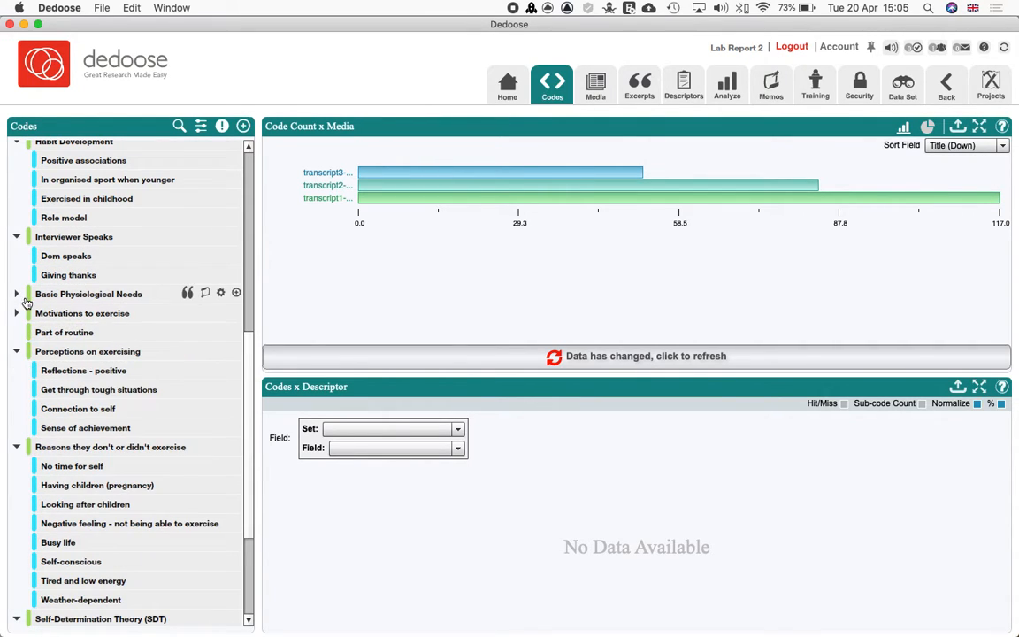
{"action": "left_click", "coordinate": [17, 351]}
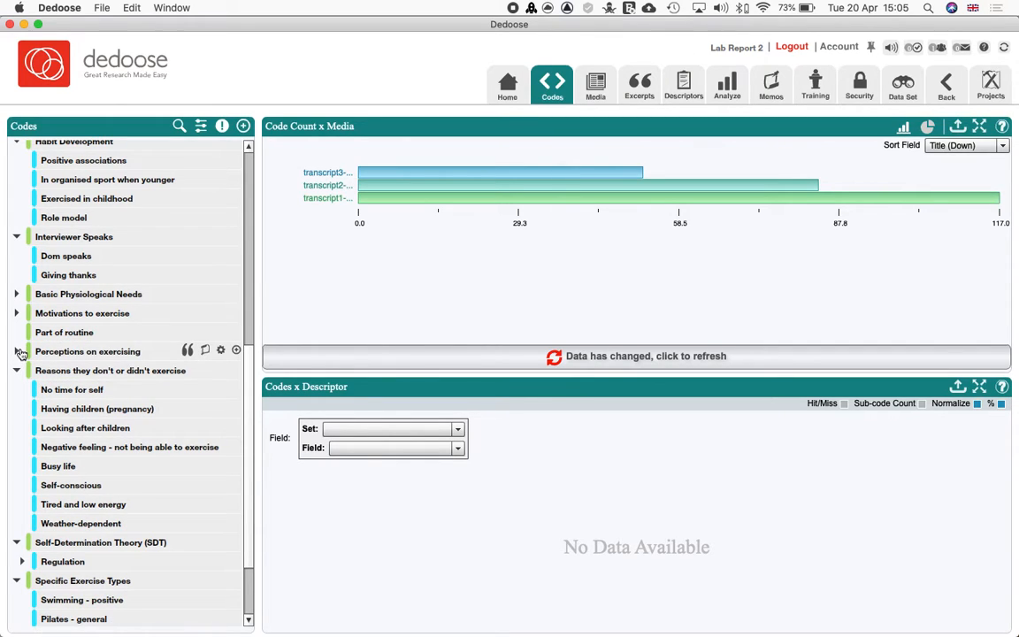
{"action": "left_click", "coordinate": [16, 295]}
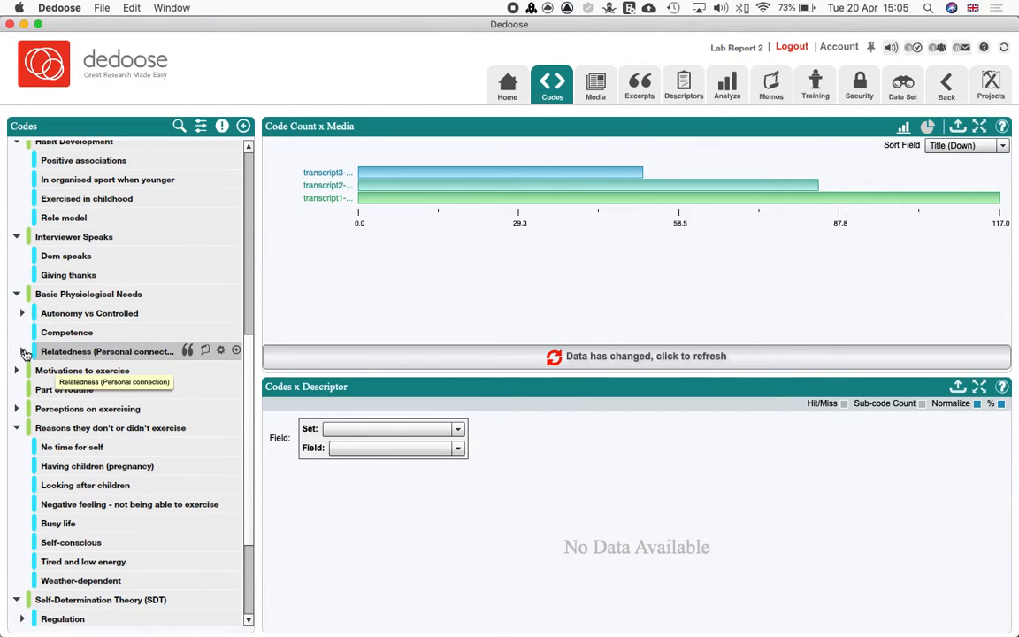
{"action": "left_click", "coordinate": [22, 351]}
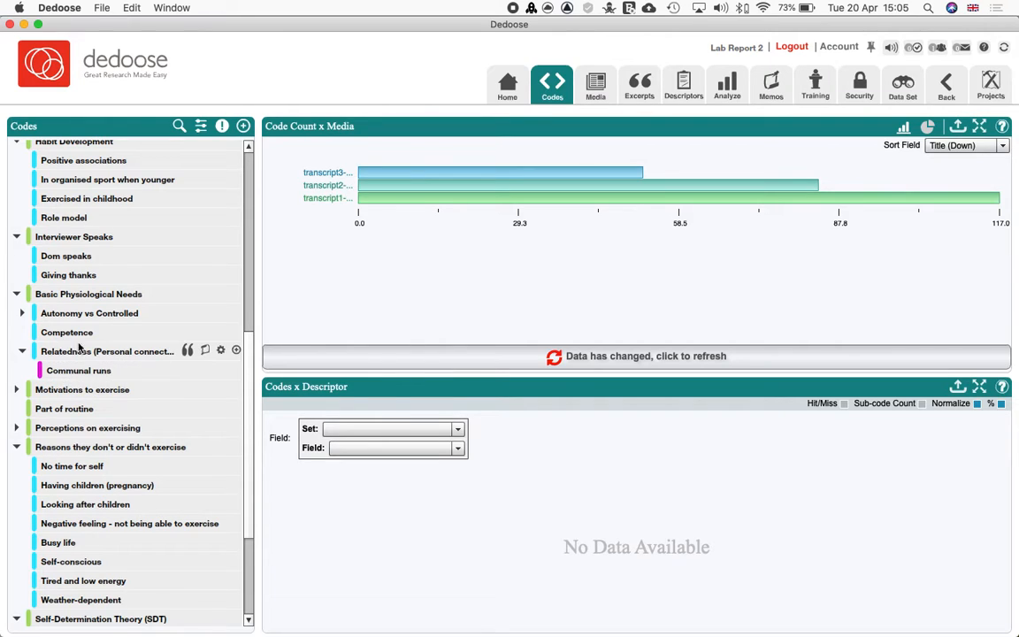
{"action": "left_click", "coordinate": [22, 351]}
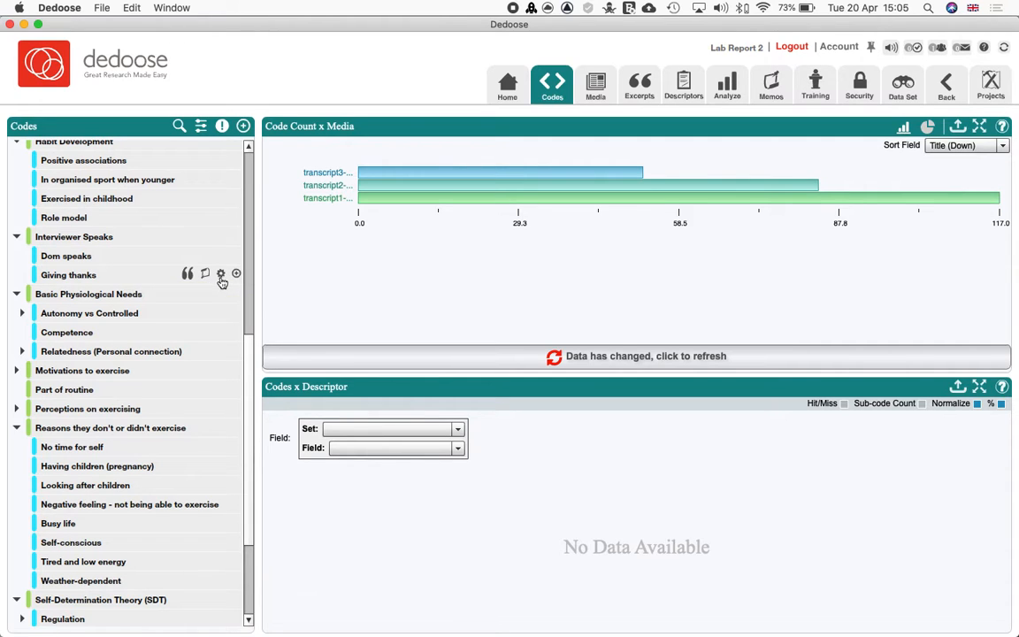
Merge Giving thanks as the secondary code into the code for the named individual's speech under Interviewer Speaks
{"action": "left_click", "coordinate": [222, 276]}
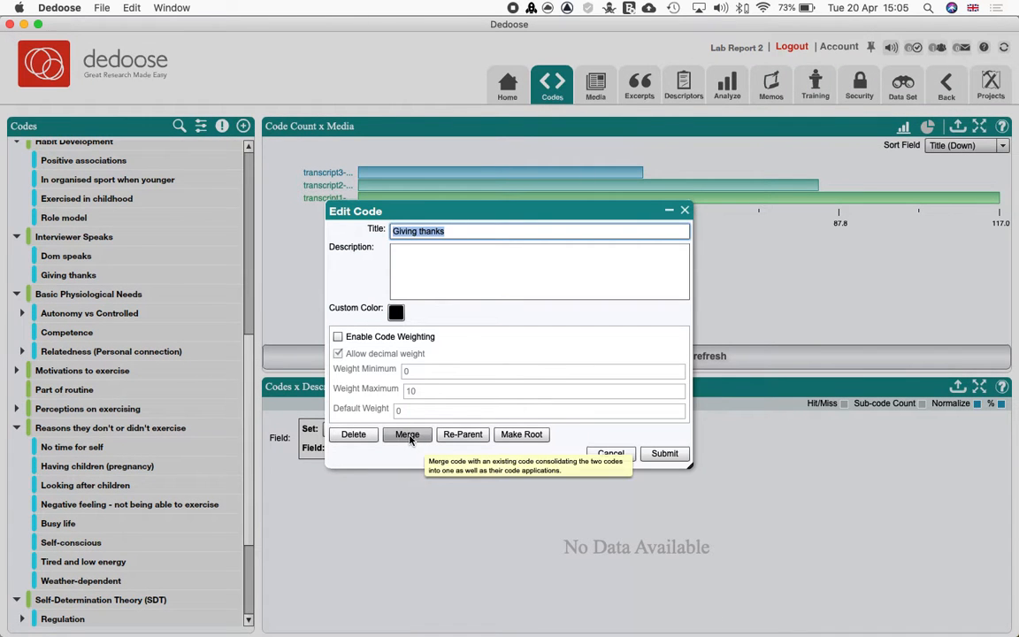
{"action": "left_click", "coordinate": [407, 436]}
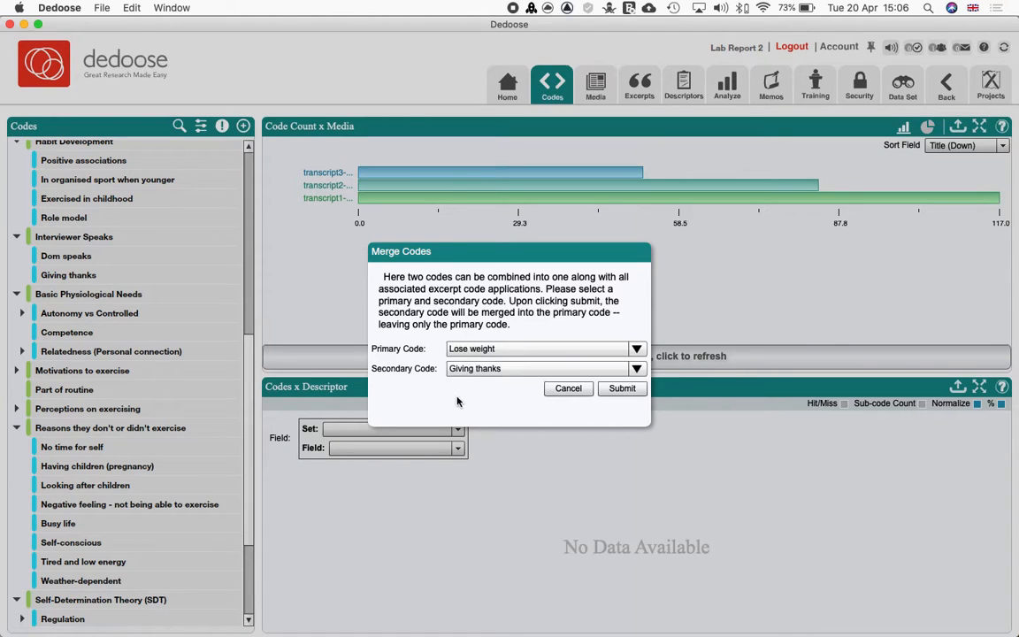
{"action": "left_click", "coordinate": [488, 352]}
{"action": "scroll", "coordinate": [517, 418], "scroll_direction": "down", "scroll_amount": 5}
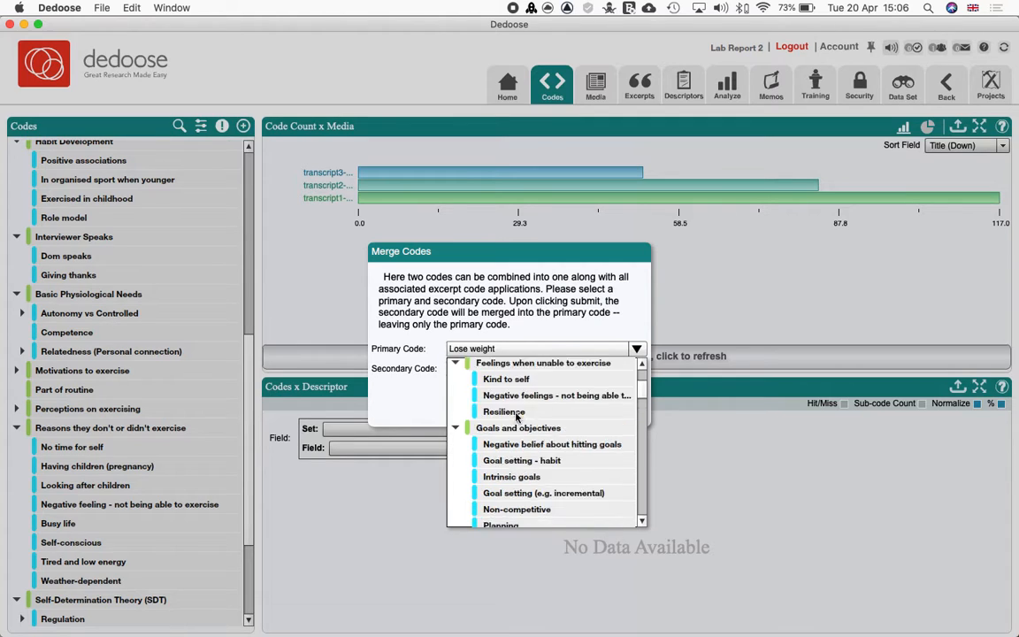
{"action": "scroll", "coordinate": [517, 418], "scroll_direction": "down", "scroll_amount": 5}
{"action": "scroll", "coordinate": [516, 416], "scroll_direction": "up", "scroll_amount": 3}
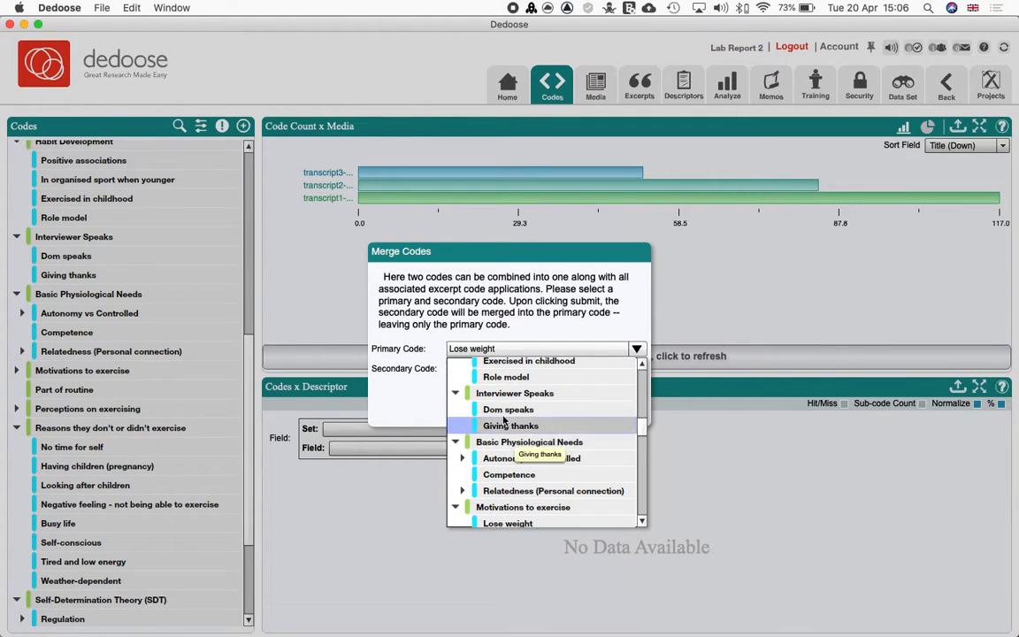
{"action": "left_click", "coordinate": [508, 414]}
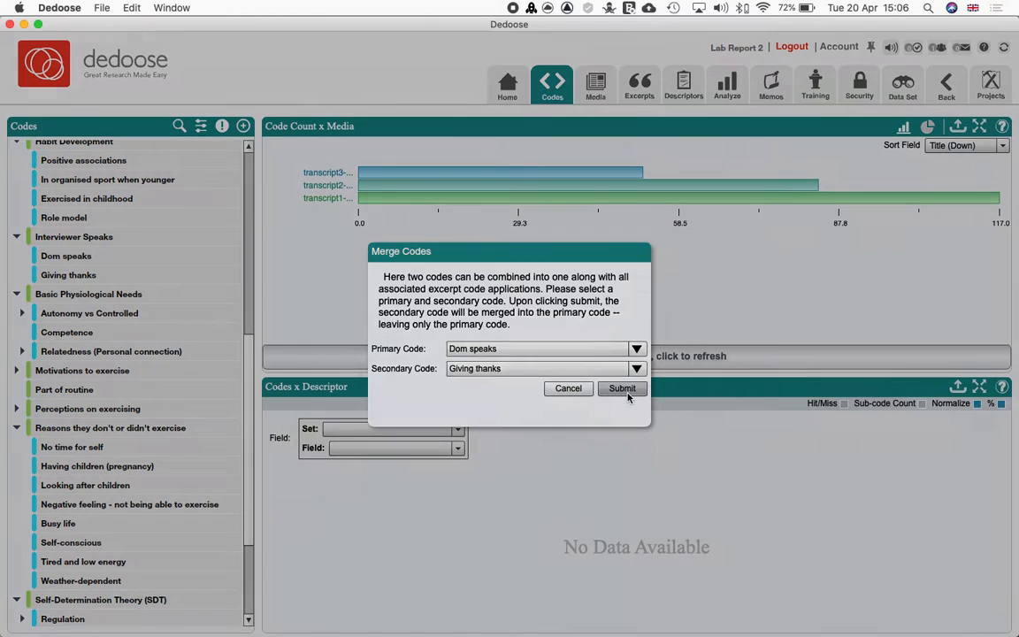
{"action": "left_click", "coordinate": [627, 395]}
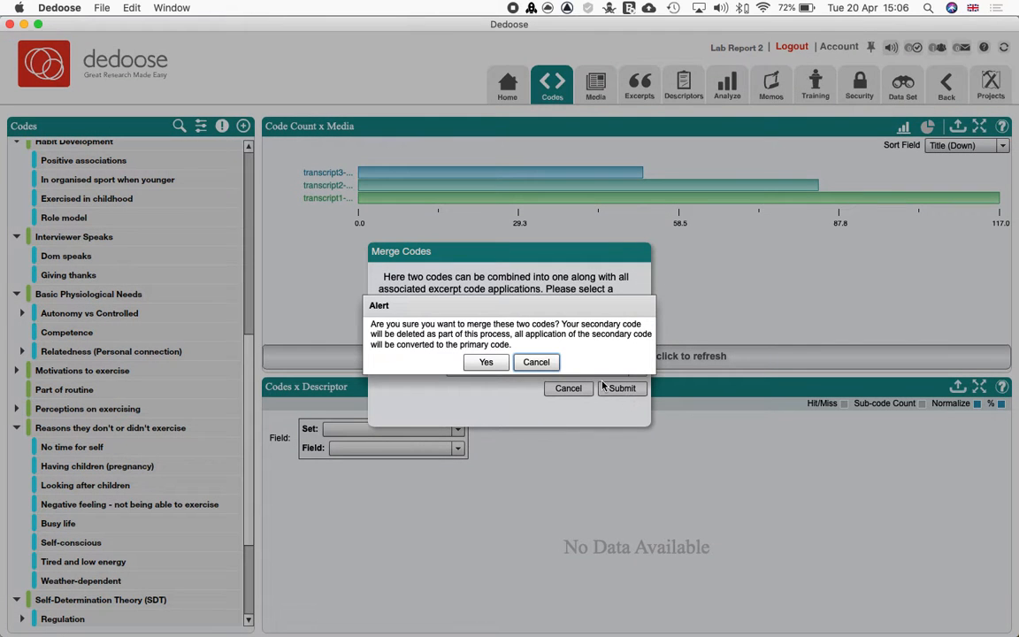
{"action": "left_click", "coordinate": [487, 363]}
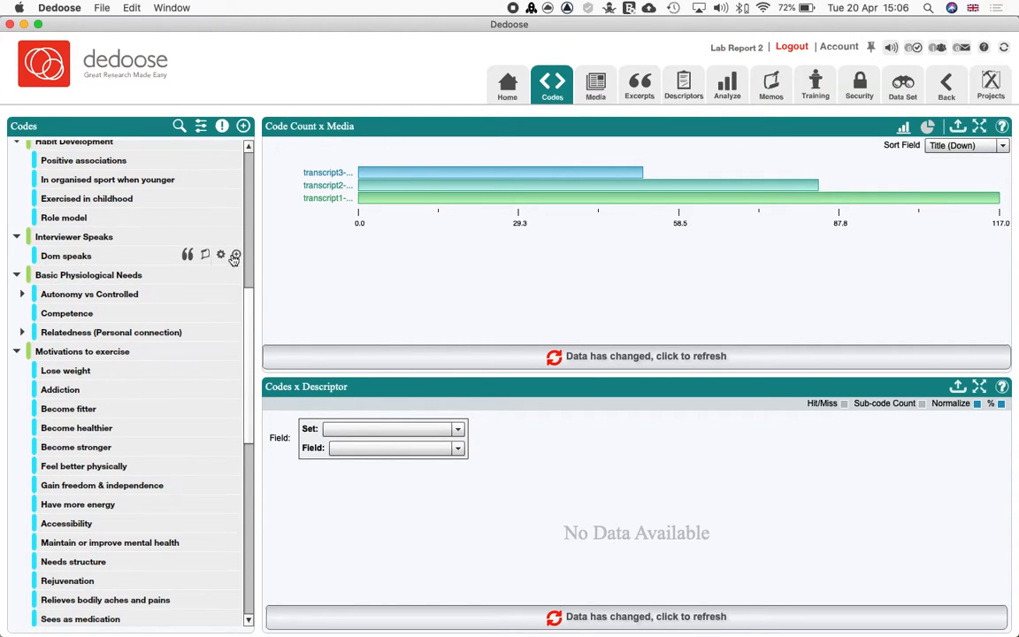
Review the matching excerpts and resources of the merged code under Interviewer Speaks, opening the blank excerpt briefly
{"action": "left_click", "coordinate": [190, 256]}
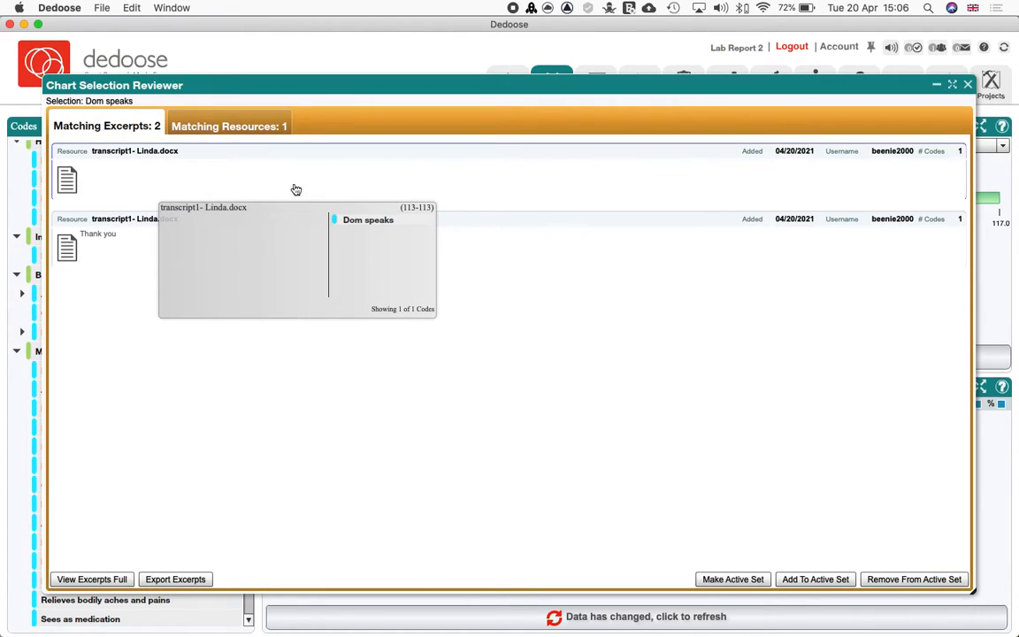
{"action": "mouse_move", "coordinate": [99, 255]}
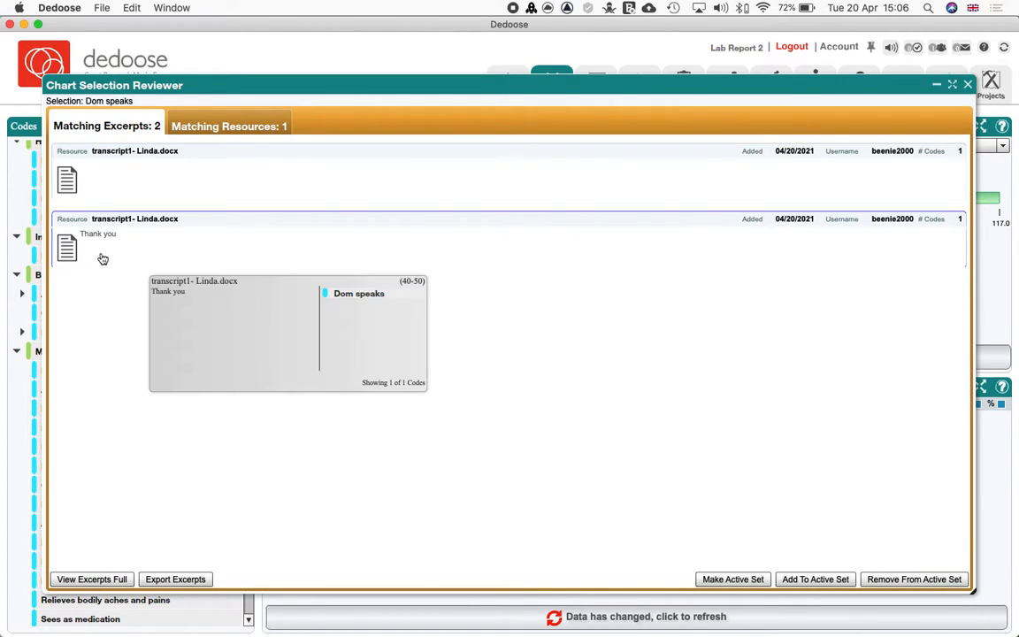
{"action": "left_click", "coordinate": [133, 177]}
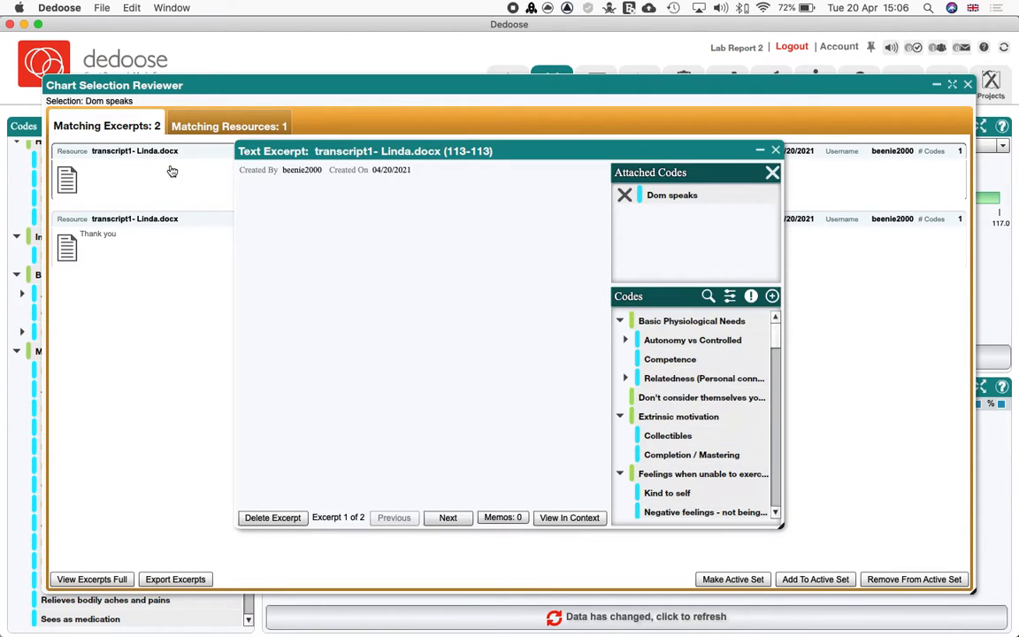
{"action": "left_click", "coordinate": [776, 150]}
{"action": "mouse_move", "coordinate": [106, 254]}
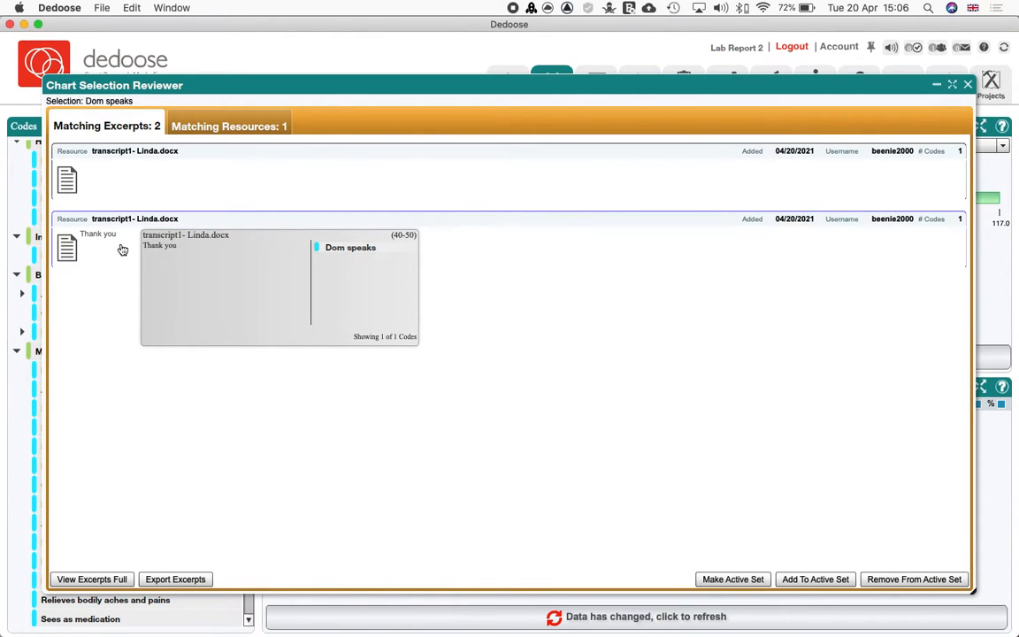
{"action": "left_click", "coordinate": [200, 122]}
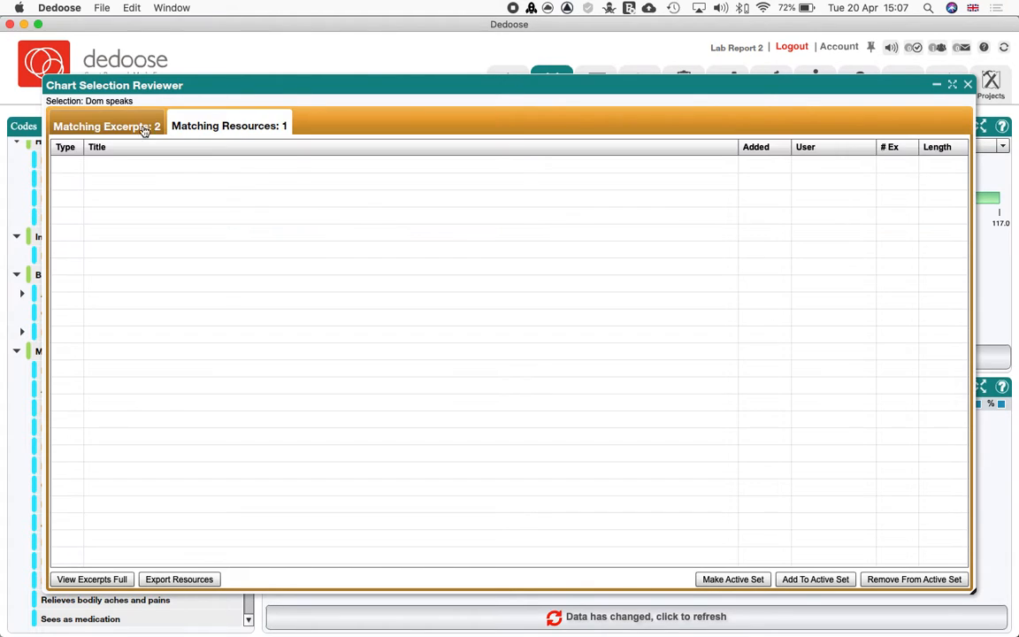
{"action": "left_click", "coordinate": [115, 131]}
{"action": "mouse_move", "coordinate": [380, 157]}
{"action": "left_click", "coordinate": [968, 85]}
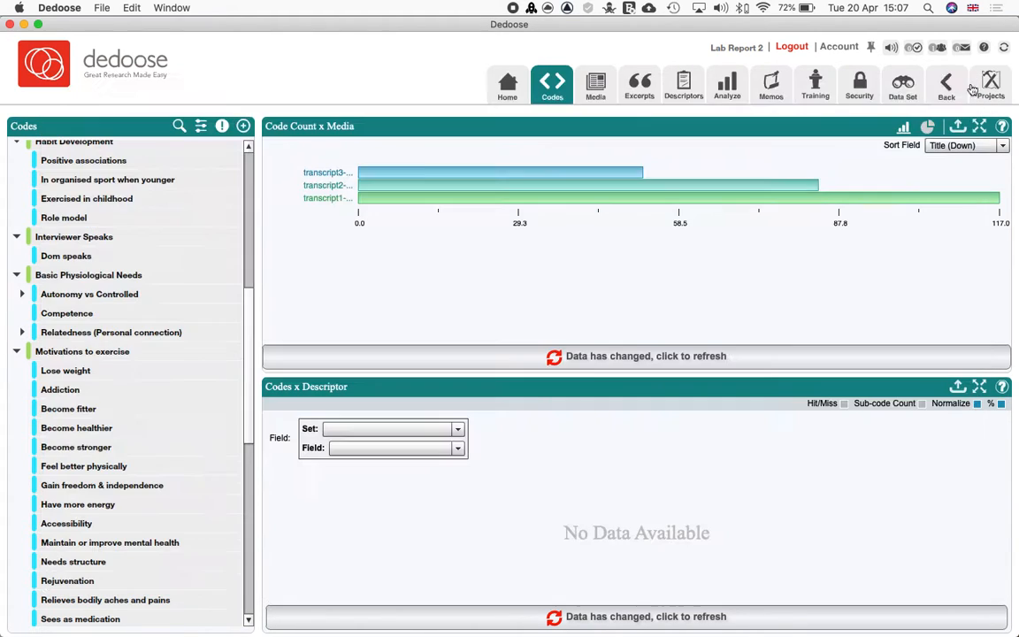
Refresh the Code Count x Media chart, and expand Regulation under Self-Determination Theory (SDT) in the code tree
{"action": "scroll", "coordinate": [171, 261], "scroll_direction": "up", "scroll_amount": 5}
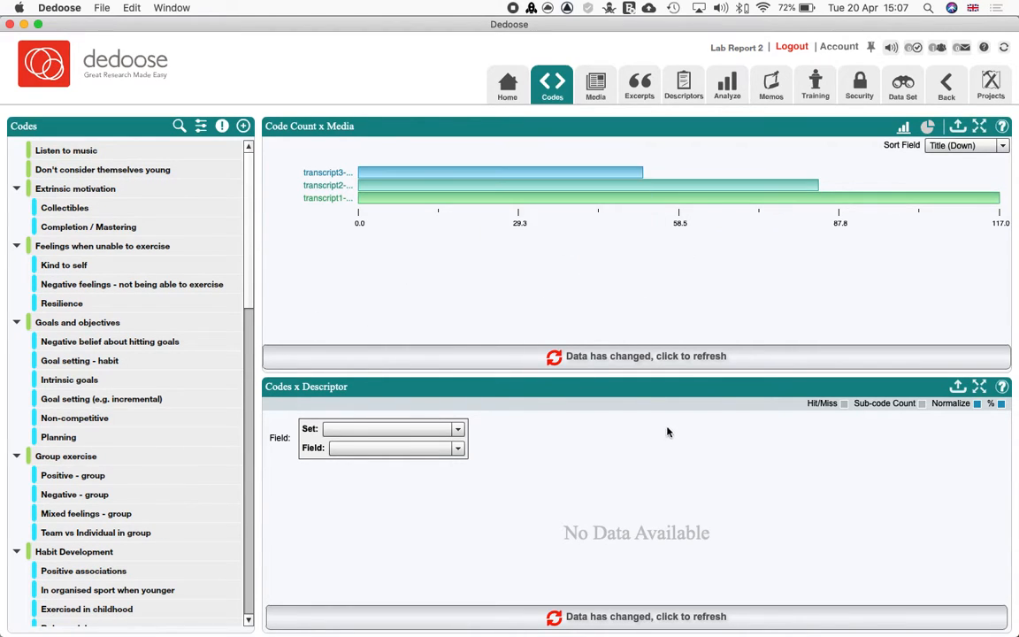
{"action": "left_click", "coordinate": [643, 361]}
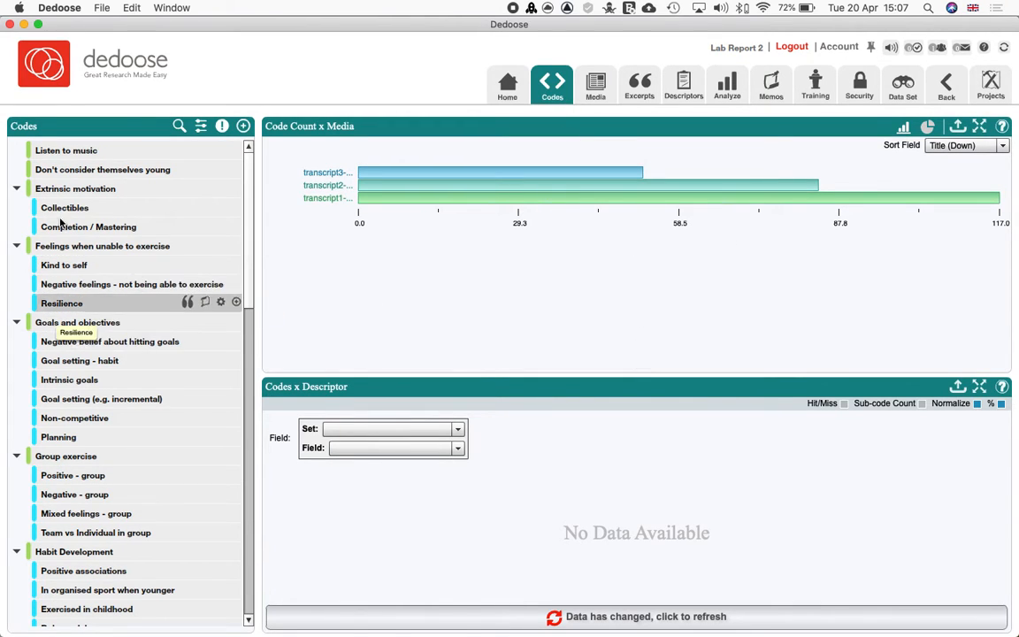
{"action": "scroll", "coordinate": [71, 353], "scroll_direction": "down", "scroll_amount": 5}
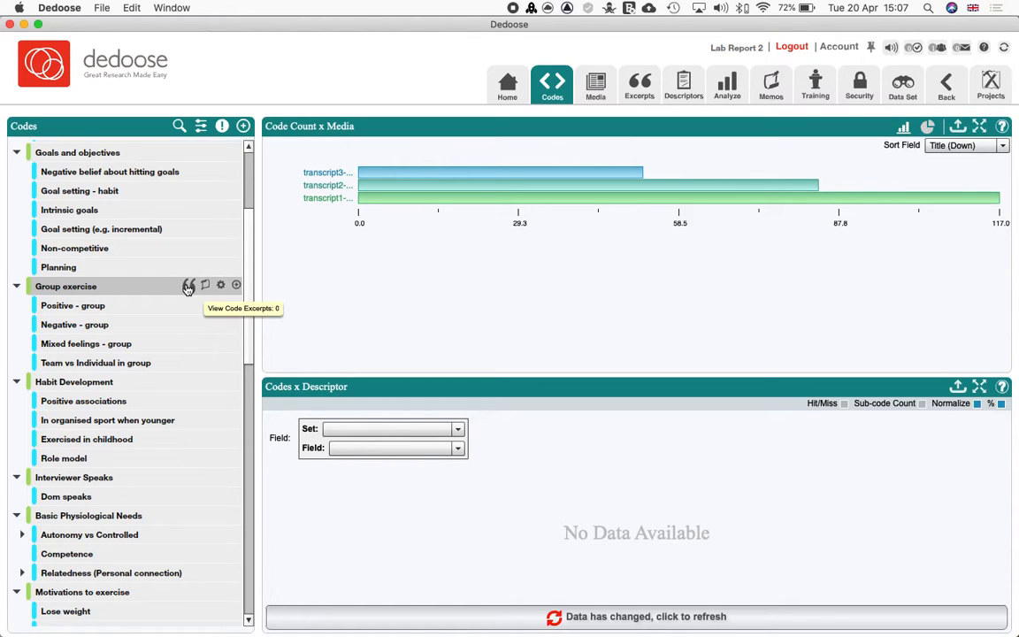
{"action": "scroll", "coordinate": [190, 390], "scroll_direction": "down", "scroll_amount": 3}
{"action": "scroll", "coordinate": [133, 323], "scroll_direction": "up", "scroll_amount": 8}
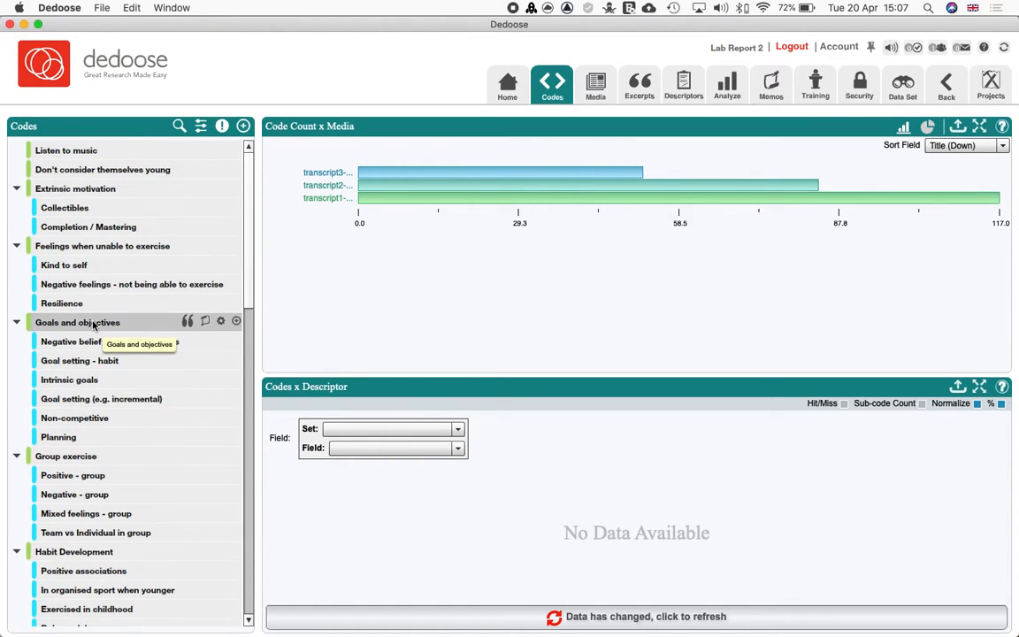
{"action": "scroll", "coordinate": [115, 345], "scroll_direction": "down", "scroll_amount": 5}
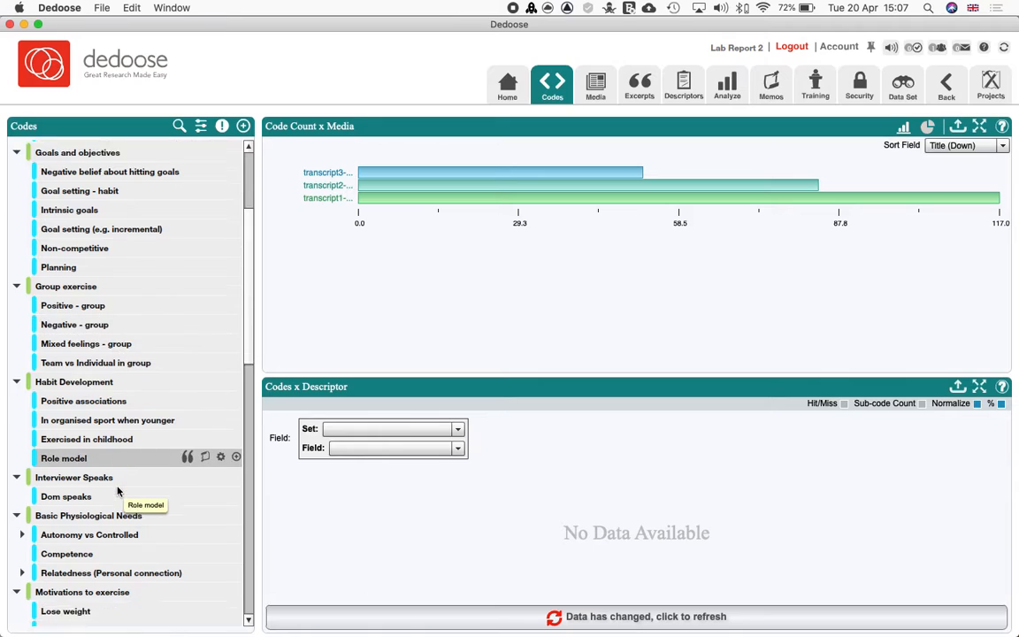
{"action": "scroll", "coordinate": [115, 491], "scroll_direction": "down", "scroll_amount": 10}
{"action": "scroll", "coordinate": [104, 491], "scroll_direction": "down", "scroll_amount": 10}
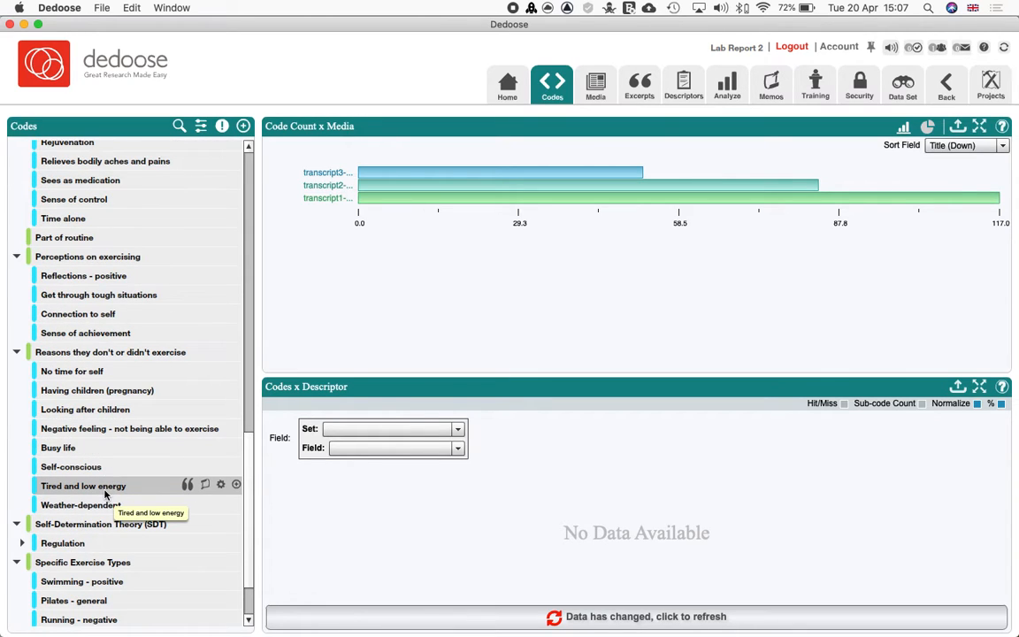
{"action": "scroll", "coordinate": [104, 495], "scroll_direction": "down", "scroll_amount": 2}
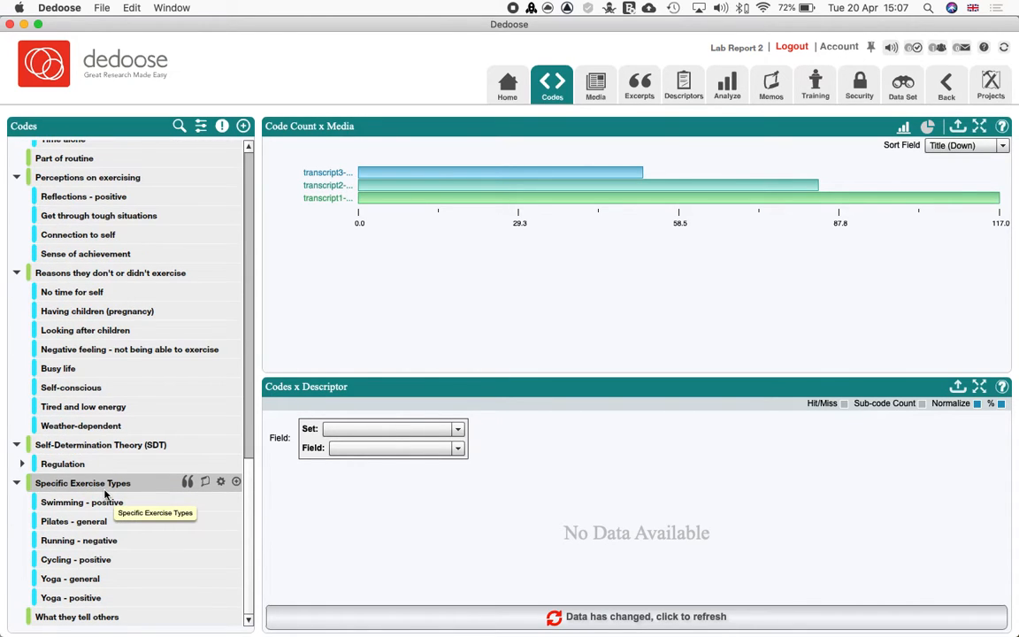
{"action": "left_click", "coordinate": [22, 464]}
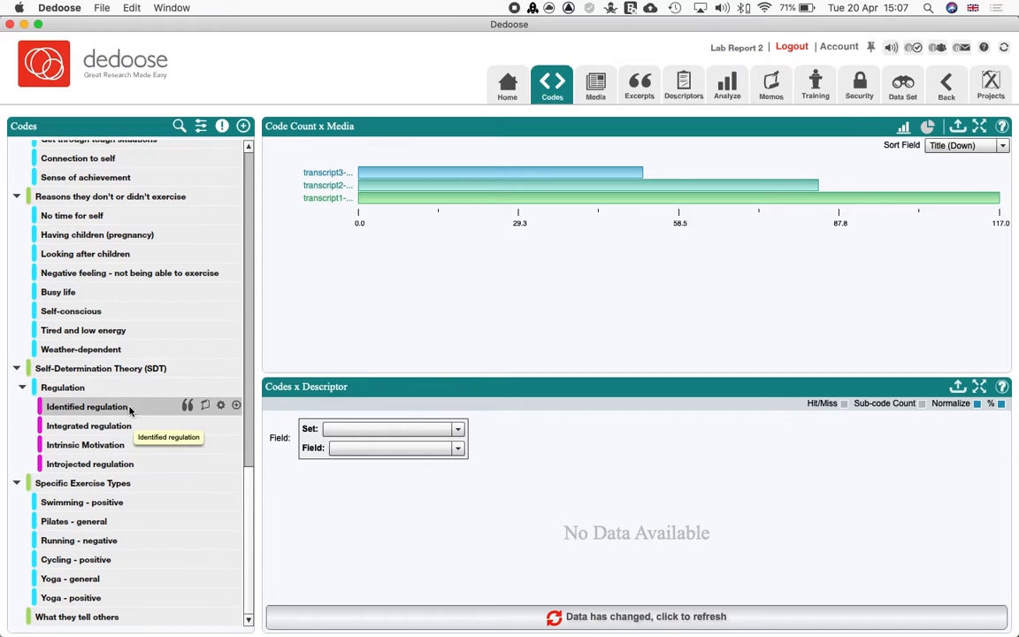
Look through the excerpts coded Identified regulation and check the available export file types, leaving the export options without exporting
{"action": "left_click", "coordinate": [188, 406]}
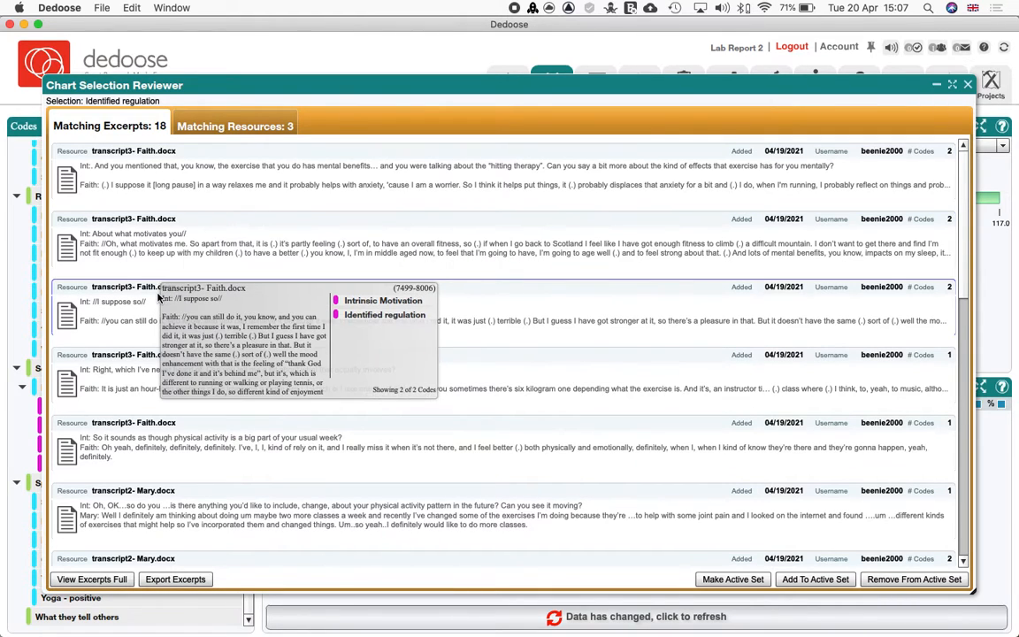
{"action": "scroll", "coordinate": [153, 301], "scroll_direction": "down", "scroll_amount": 15}
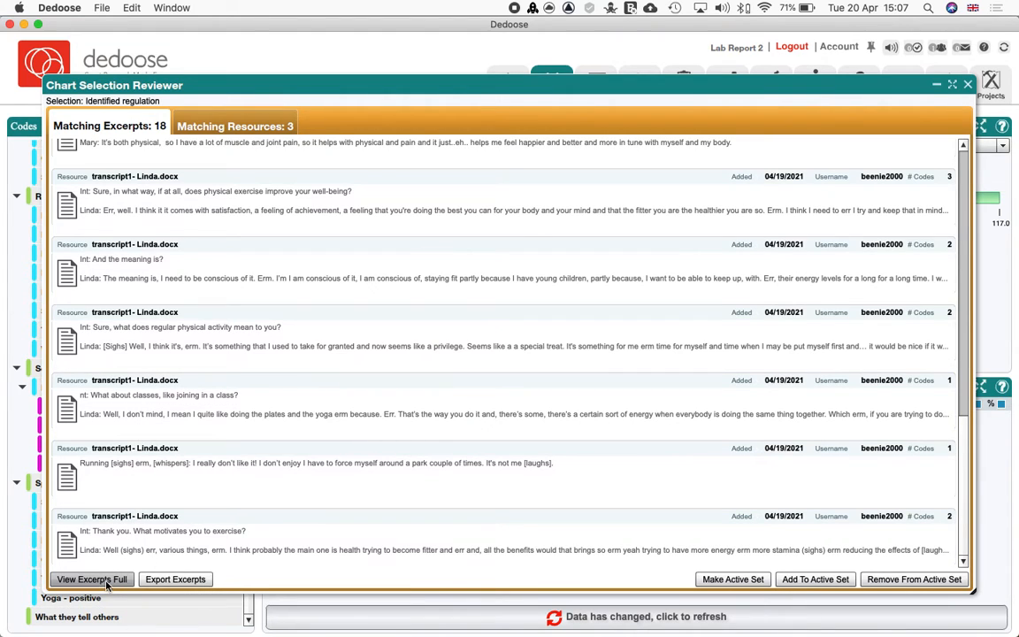
{"action": "left_click", "coordinate": [174, 581]}
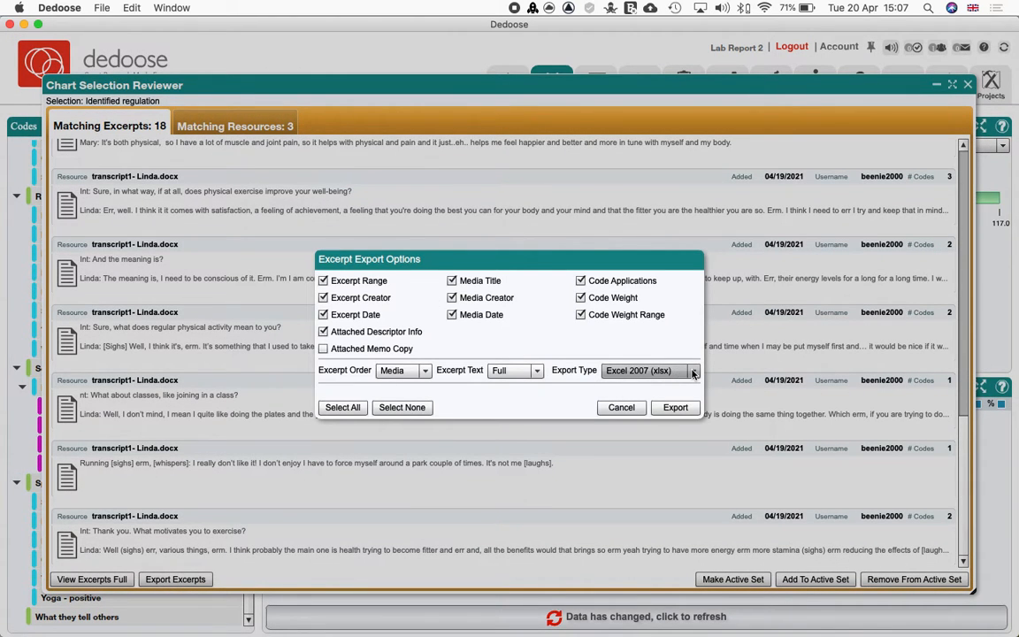
{"action": "left_click", "coordinate": [604, 370]}
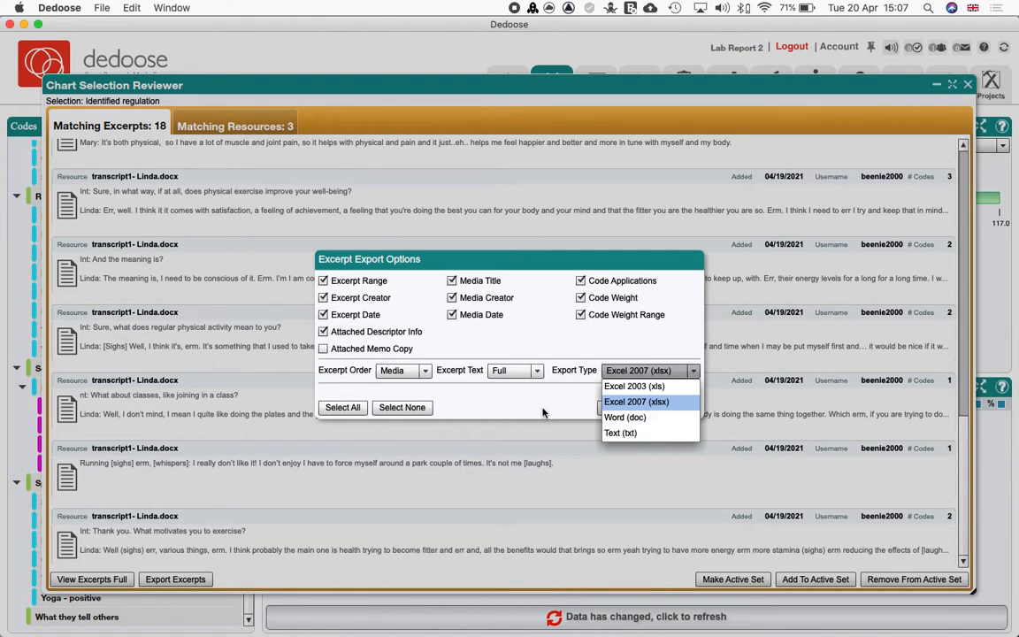
{"action": "left_click", "coordinate": [601, 421]}
{"action": "left_click", "coordinate": [620, 407]}
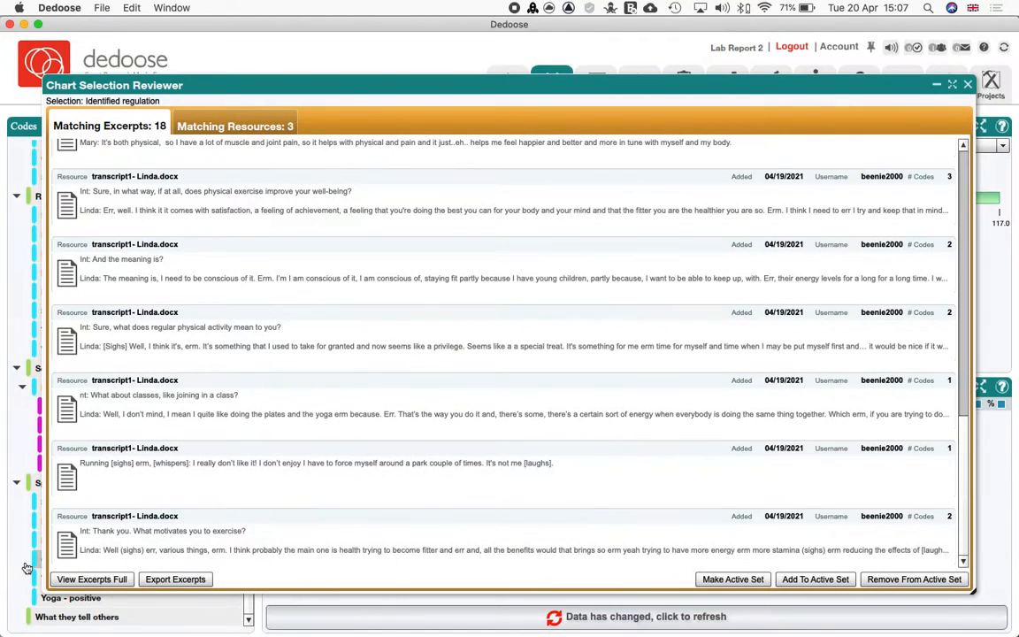
Read the Identified regulation excerpts in full view, and close the excerpt reviewer
{"action": "left_click", "coordinate": [92, 580]}
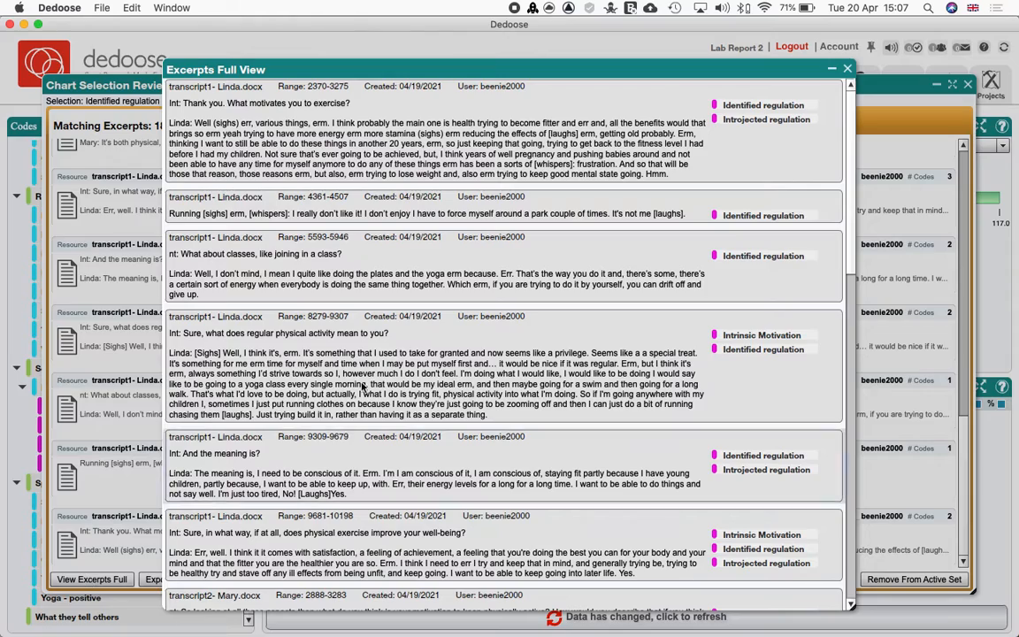
{"action": "scroll", "coordinate": [385, 387], "scroll_direction": "down", "scroll_amount": 10}
{"action": "scroll", "coordinate": [385, 388], "scroll_direction": "up", "scroll_amount": 10}
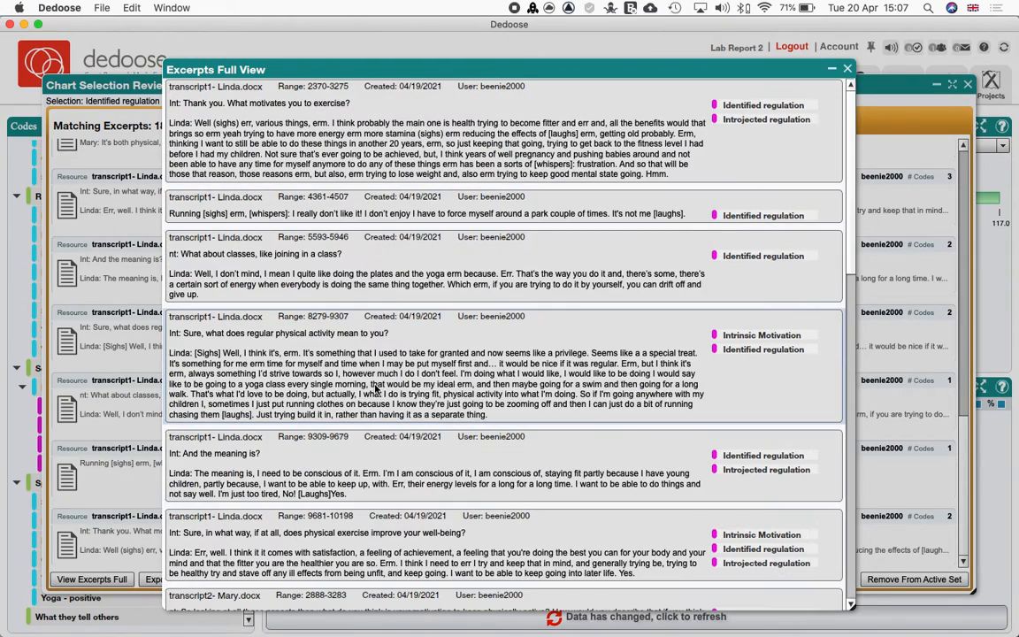
{"action": "left_click", "coordinate": [848, 69]}
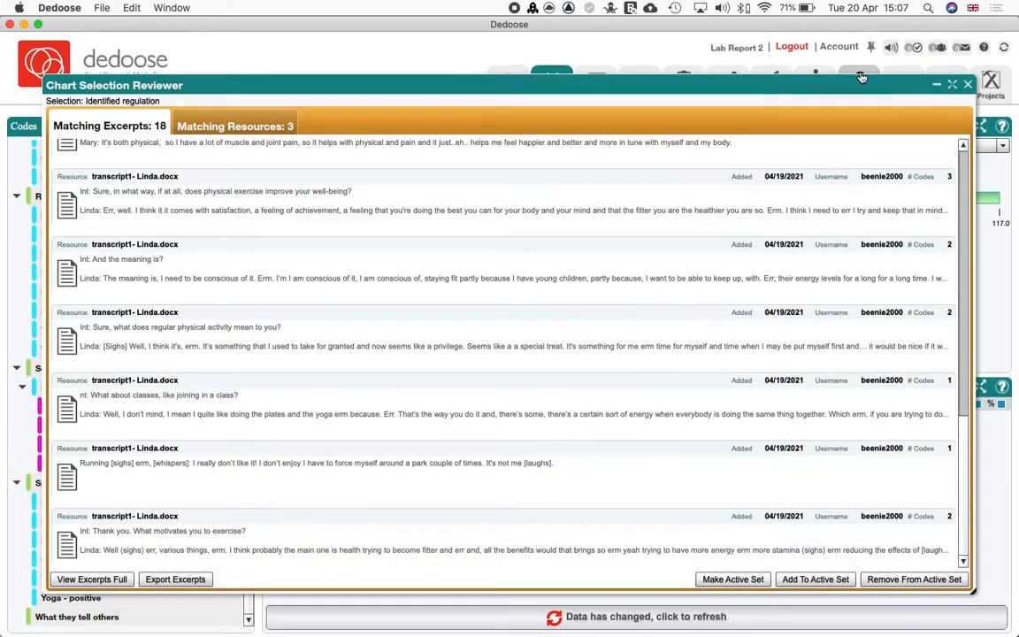
{"action": "left_click", "coordinate": [876, 83]}
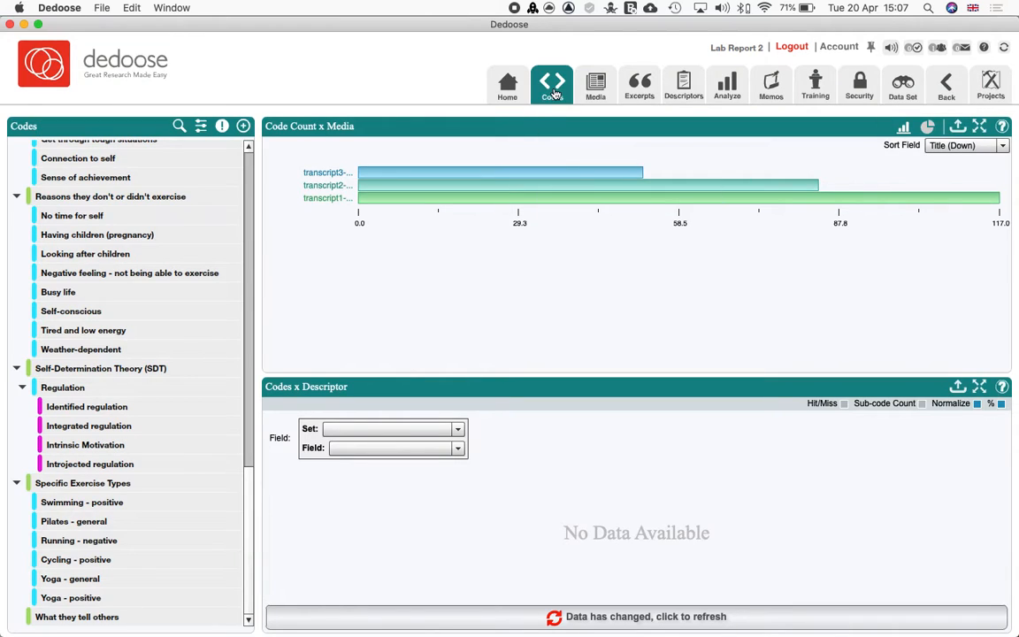
Examine the project's list of active excerpts and its collection of memos
{"action": "left_click", "coordinate": [634, 85]}
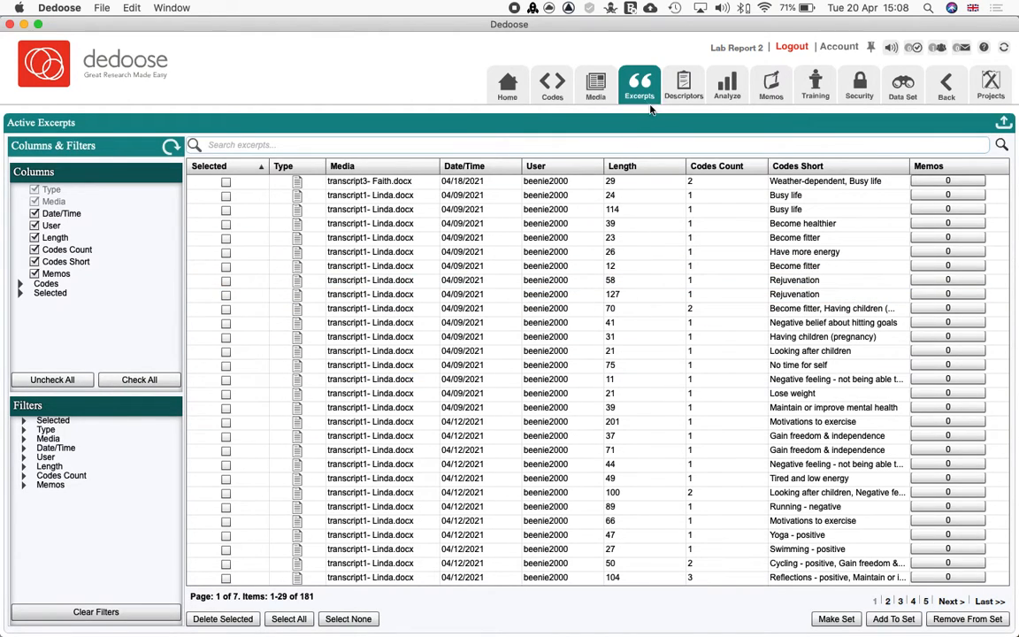
{"action": "left_click", "coordinate": [770, 86]}
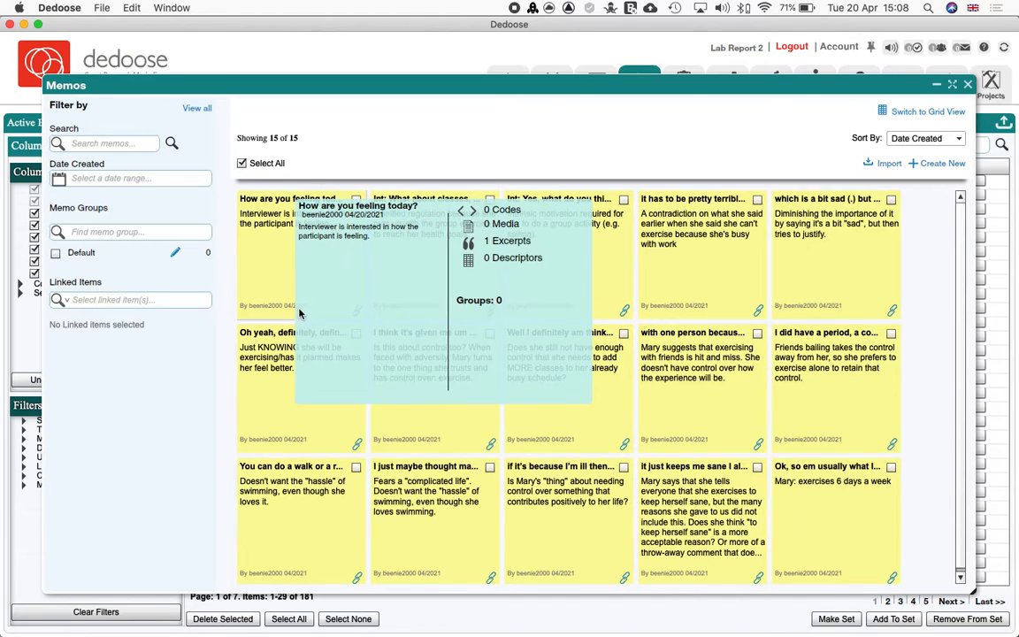
{"action": "left_click", "coordinate": [969, 86]}
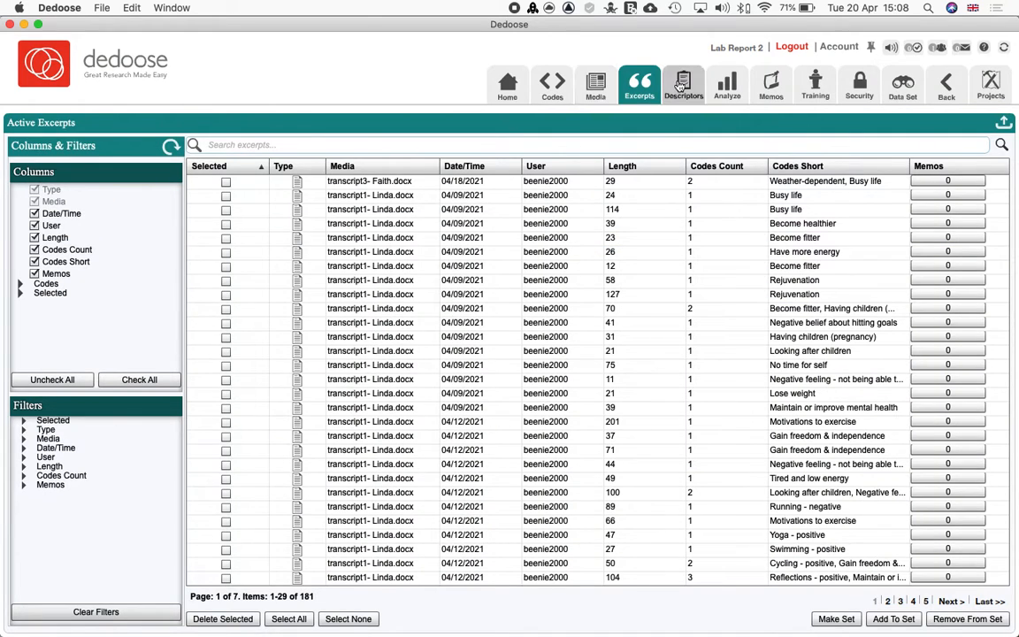
Open the Code Application chart from the code charts in the project's analysis section
{"action": "left_click", "coordinate": [729, 85]}
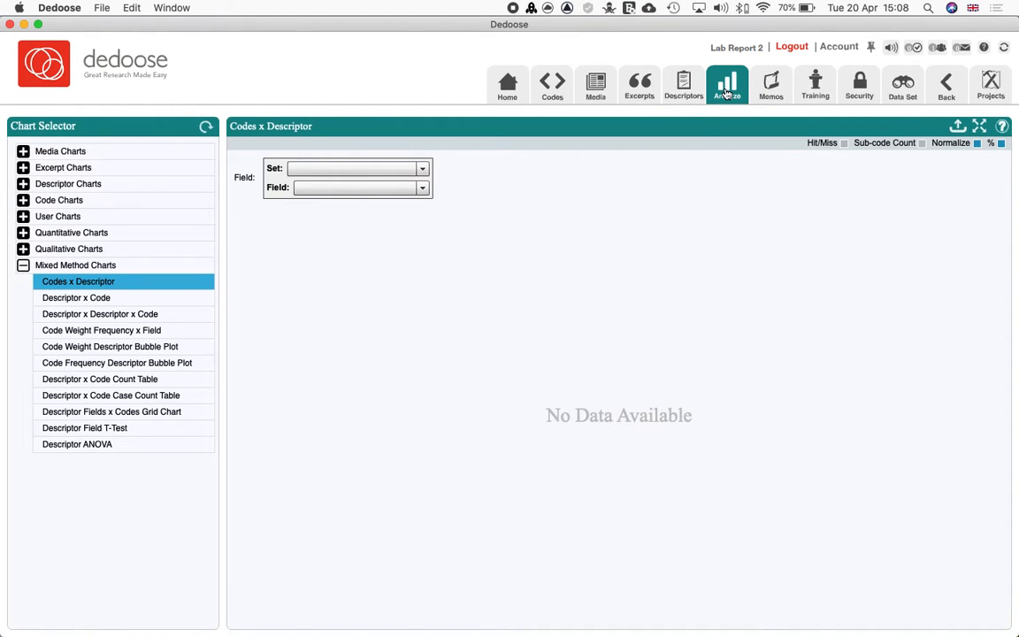
{"action": "left_click", "coordinate": [23, 200]}
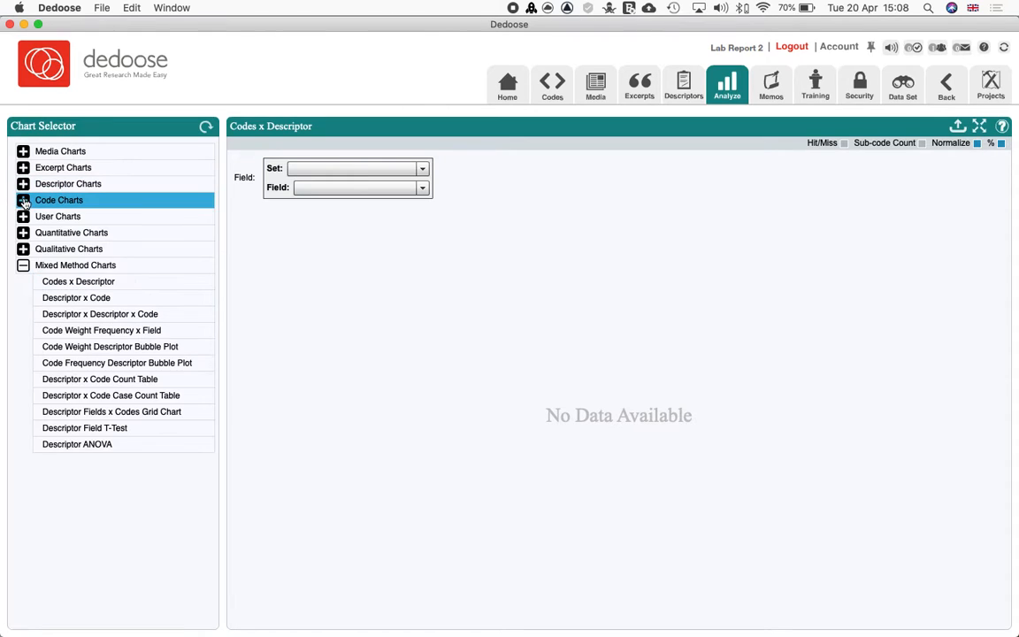
{"action": "scroll", "coordinate": [96, 337], "scroll_direction": "down", "scroll_amount": 1}
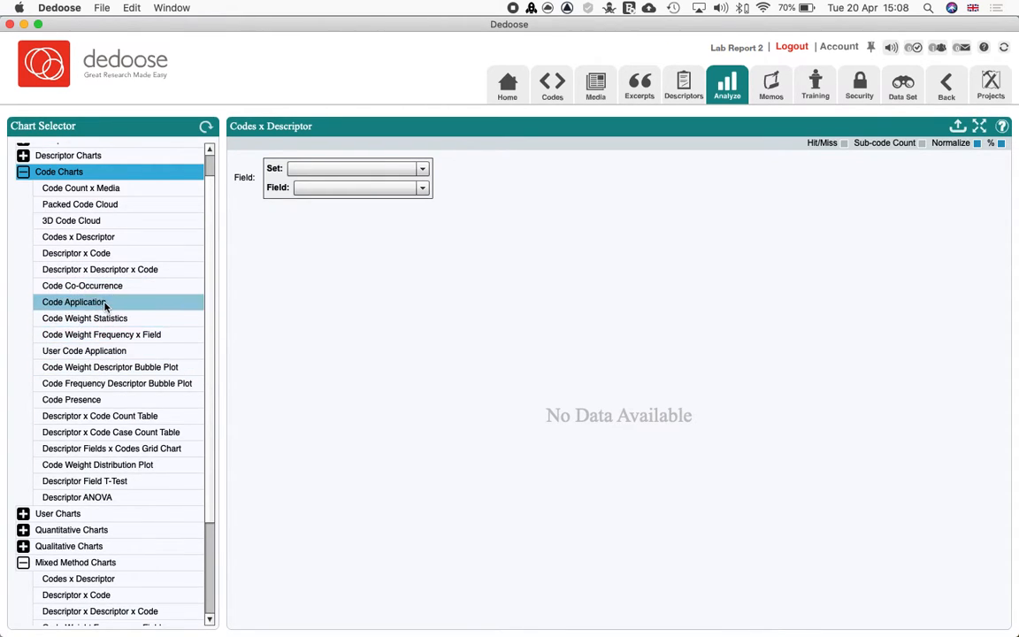
{"action": "left_click", "coordinate": [106, 320]}
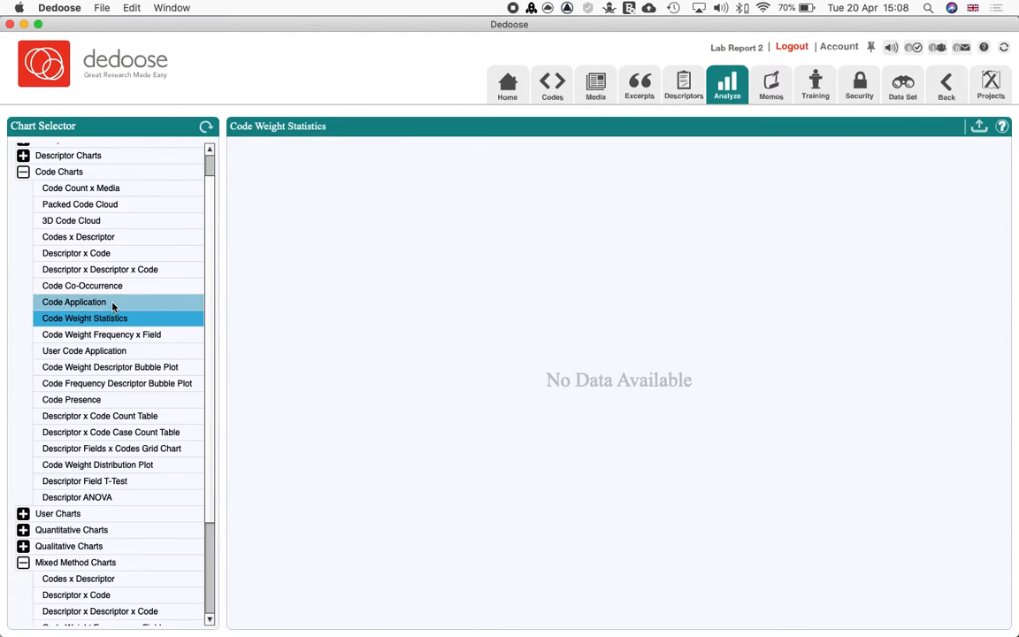
{"action": "left_click", "coordinate": [99, 304]}
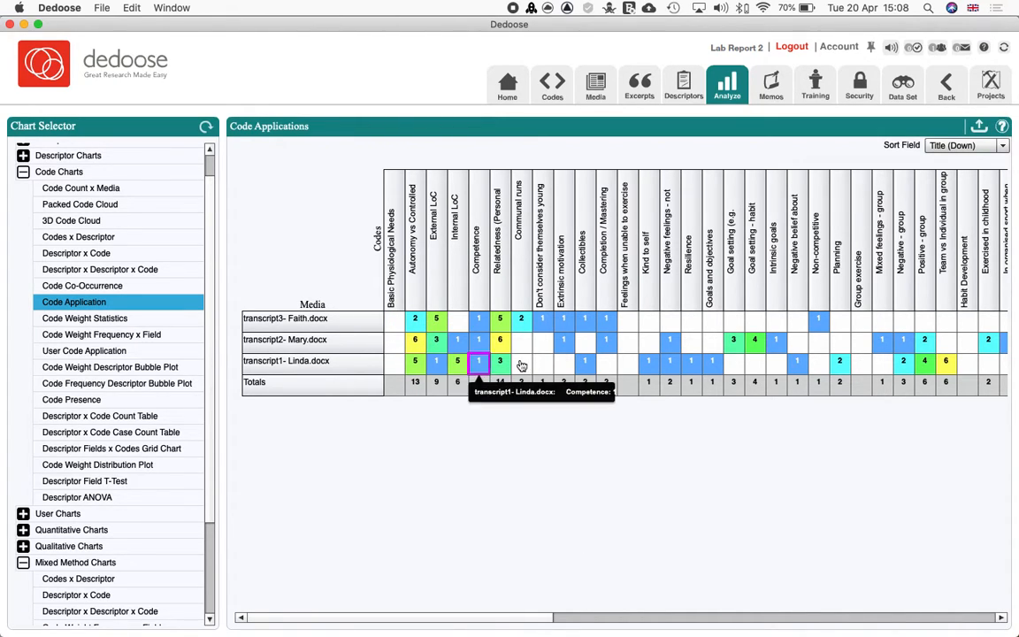
Examine how often each code is applied per transcript across the full width of the Code Application chart
{"action": "scroll", "coordinate": [337, 620], "scroll_direction": "right", "scroll_amount": 2}
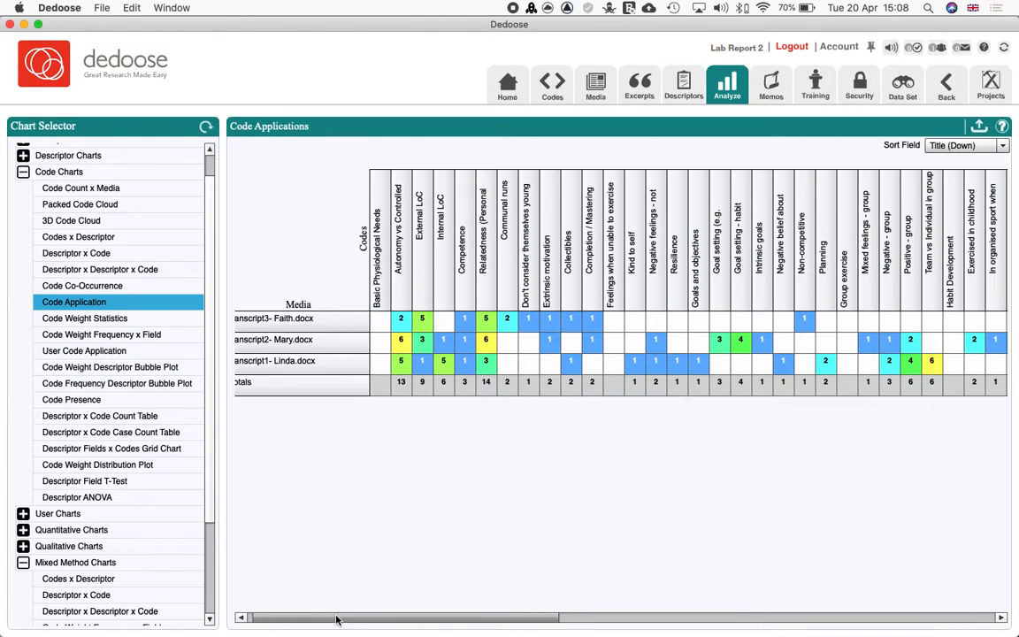
{"action": "left_click_drag", "start_coordinate": [336, 619], "coordinate": [857, 538]}
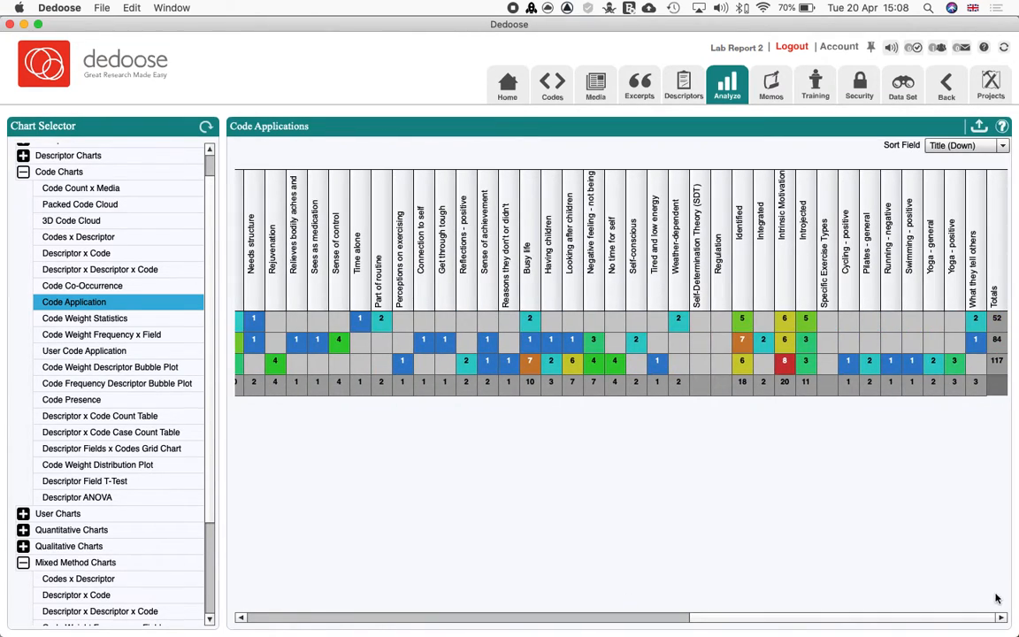
{"action": "mouse_move", "coordinate": [743, 382]}
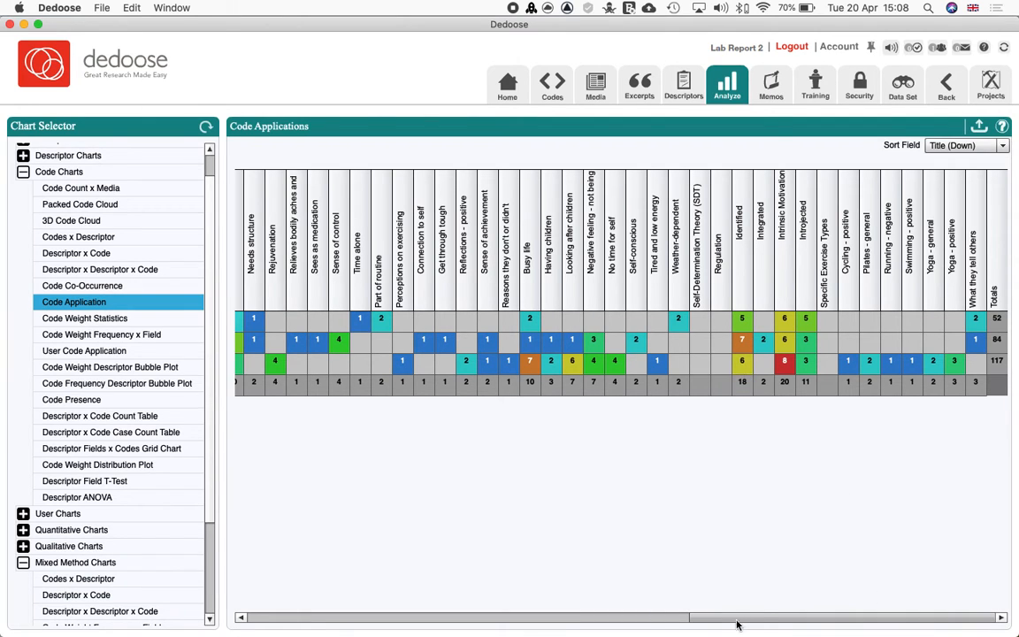
{"action": "left_click_drag", "start_coordinate": [816, 619], "coordinate": [355, 632]}
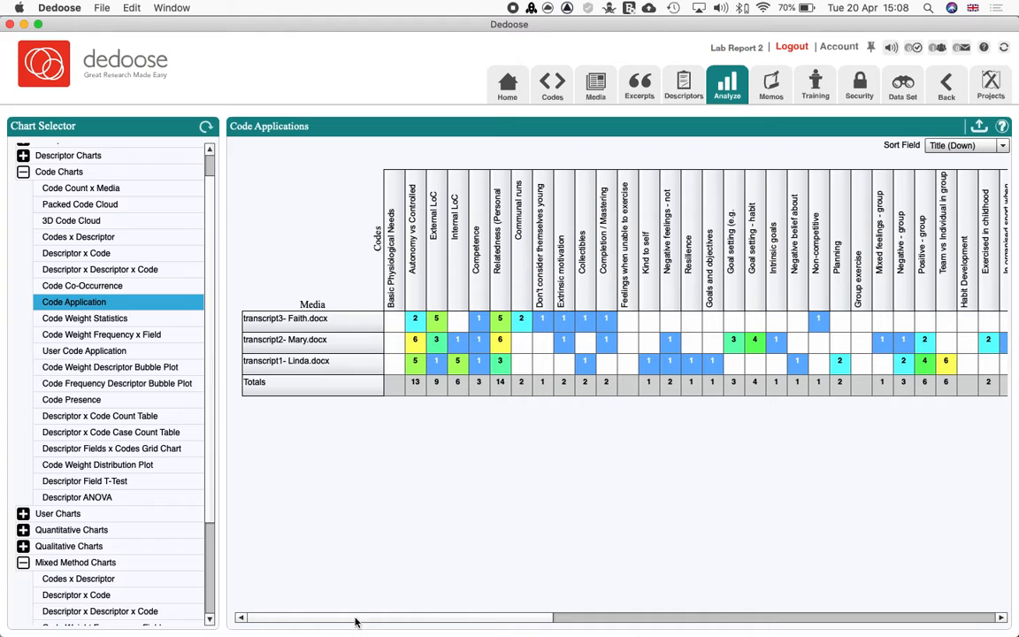
Review all excerpts coded Relatedness (Personal connection) from the chart's totals row, and close the excerpt reviewer
{"action": "left_click", "coordinate": [501, 386]}
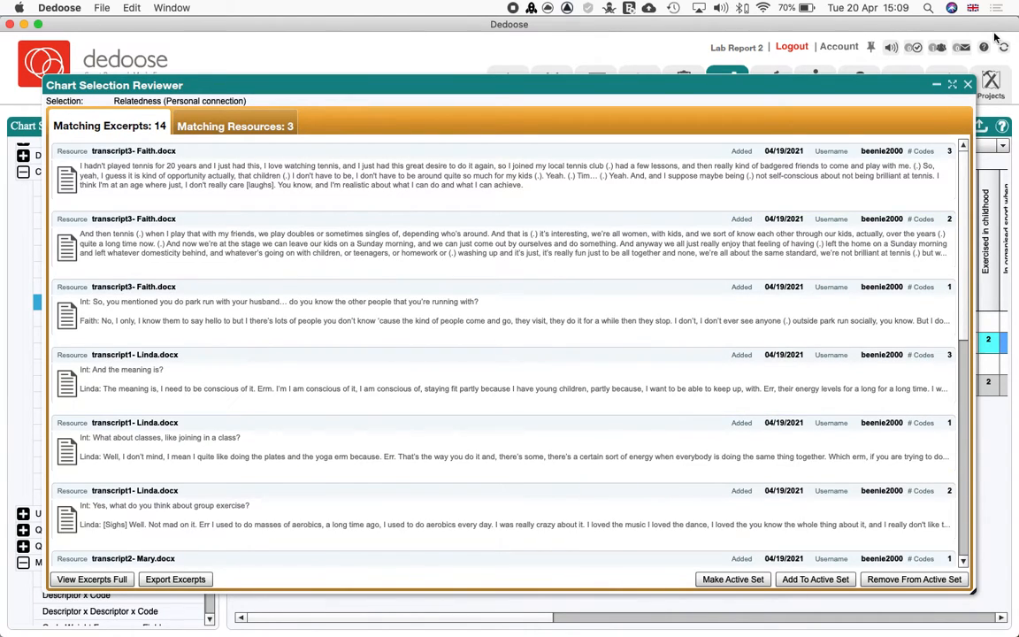
{"action": "left_click", "coordinate": [968, 84]}
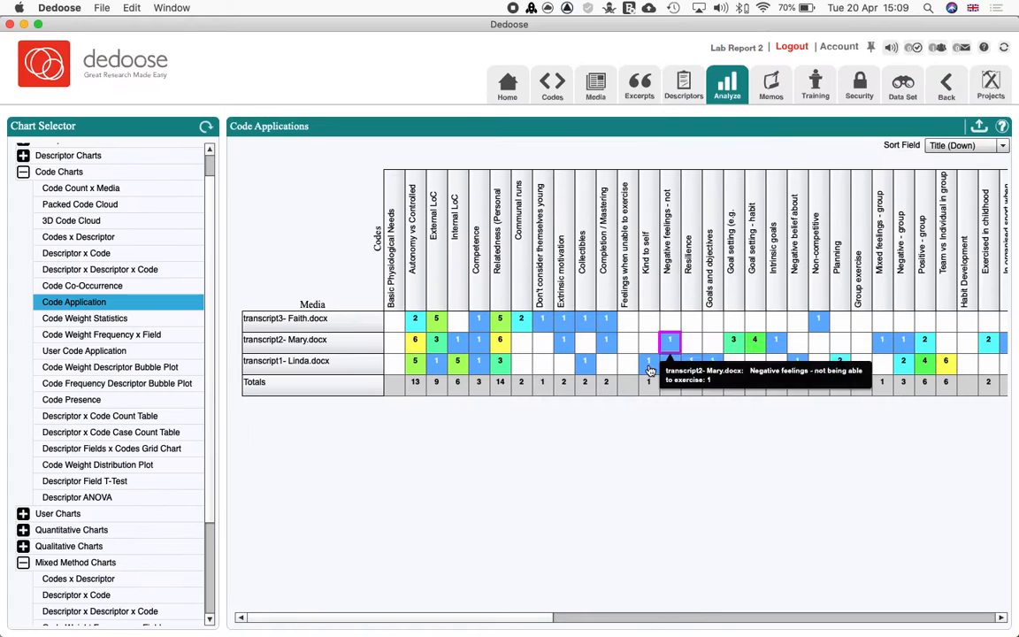
{"action": "left_click", "coordinate": [501, 388]}
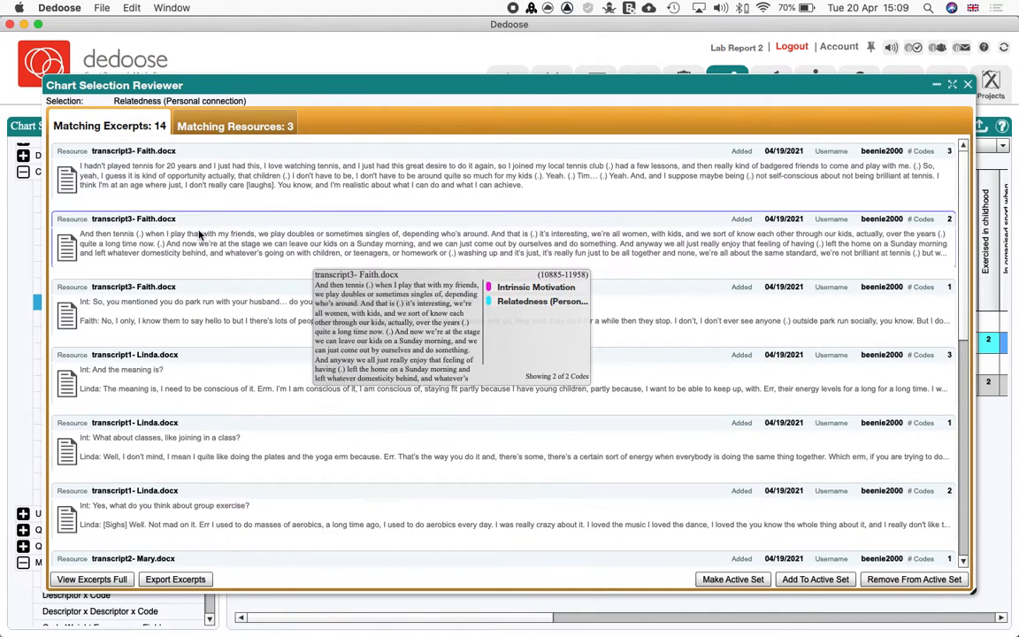
{"action": "scroll", "coordinate": [223, 287], "scroll_direction": "down", "scroll_amount": 10}
{"action": "scroll", "coordinate": [225, 311], "scroll_direction": "up", "scroll_amount": 10}
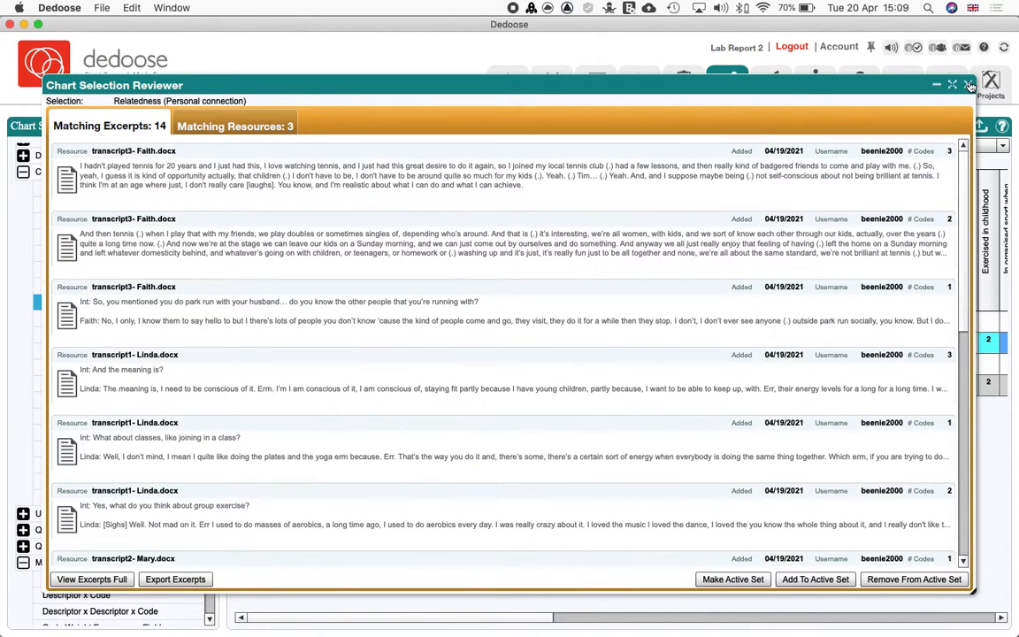
{"action": "left_click", "coordinate": [968, 85]}
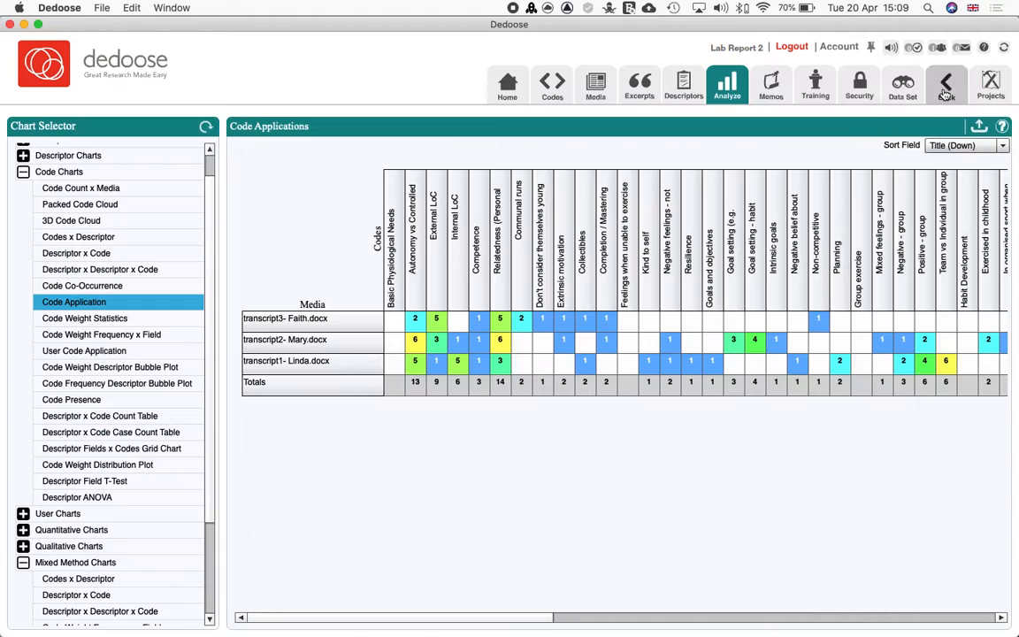
Review the Relatedness (Personal connection) excerpts of transcript3, and check the totals of the remaining codes in the chart
{"action": "left_click", "coordinate": [499, 319]}
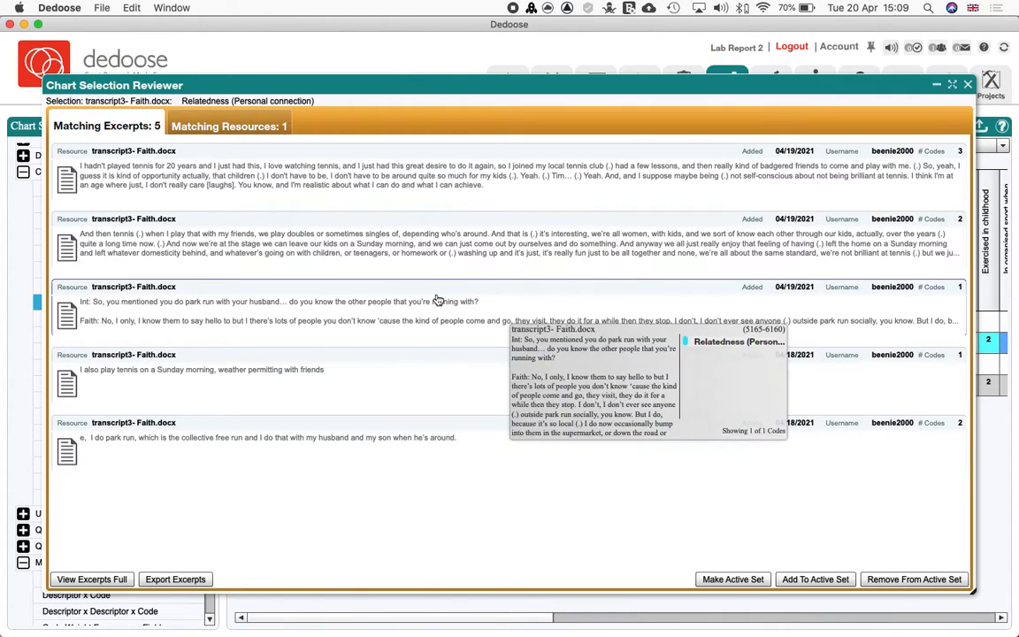
{"action": "left_click", "coordinate": [969, 85]}
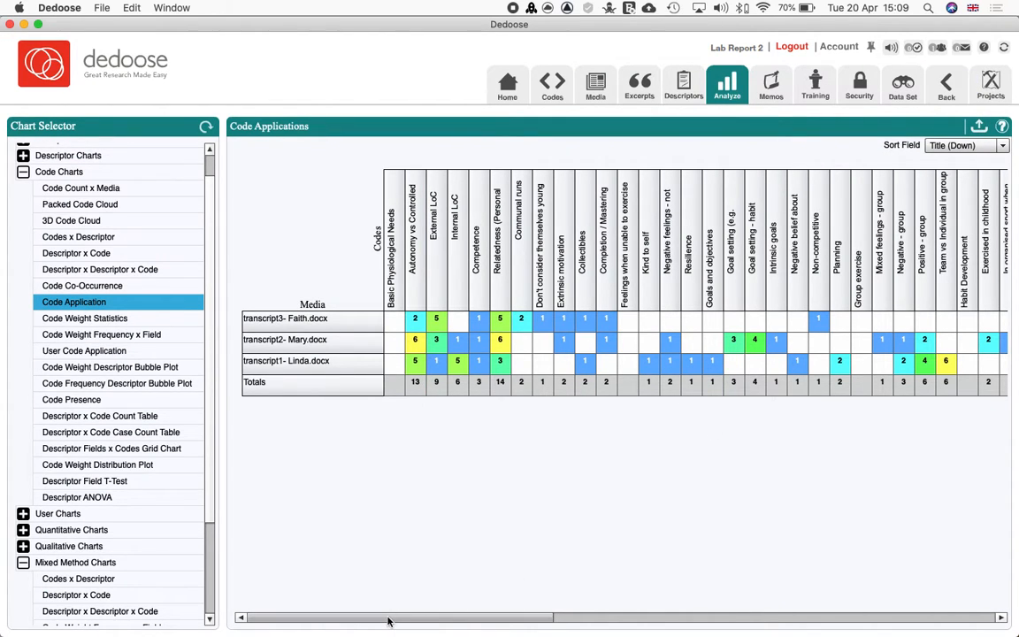
{"action": "left_click_drag", "start_coordinate": [391, 619], "coordinate": [909, 612]}
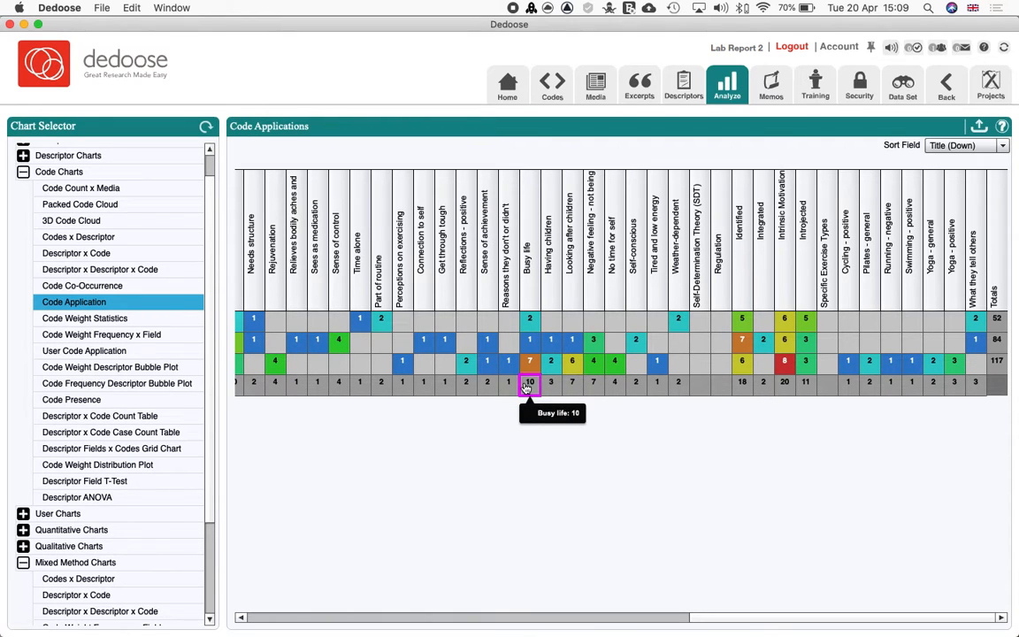
{"action": "left_click_drag", "start_coordinate": [793, 620], "coordinate": [223, 609]}
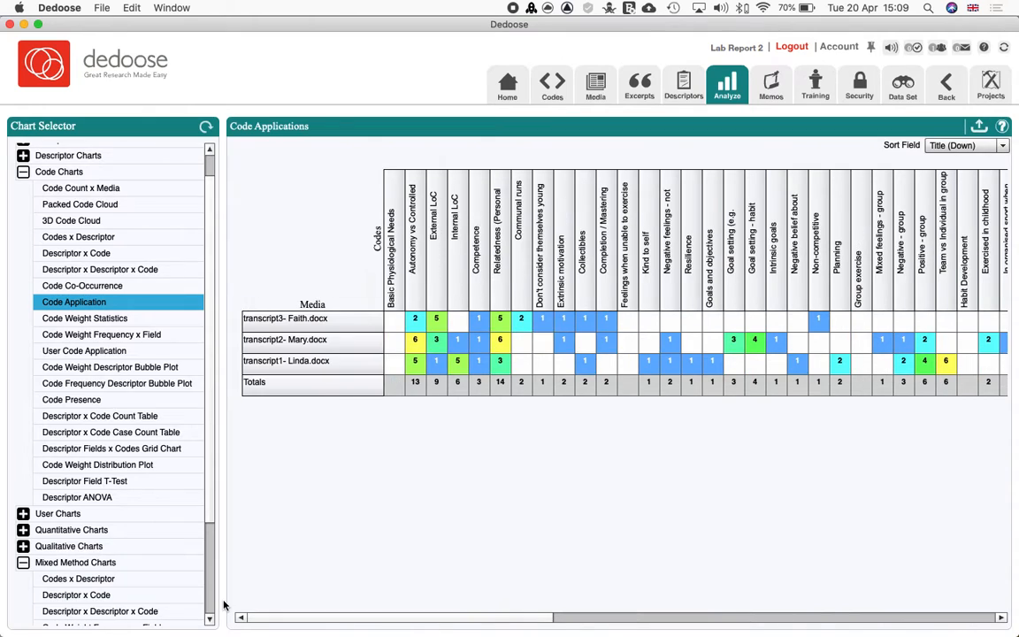
View the project's codes as a 3D Code Cloud and as a Packed Code Cloud
{"action": "left_click", "coordinate": [98, 221]}
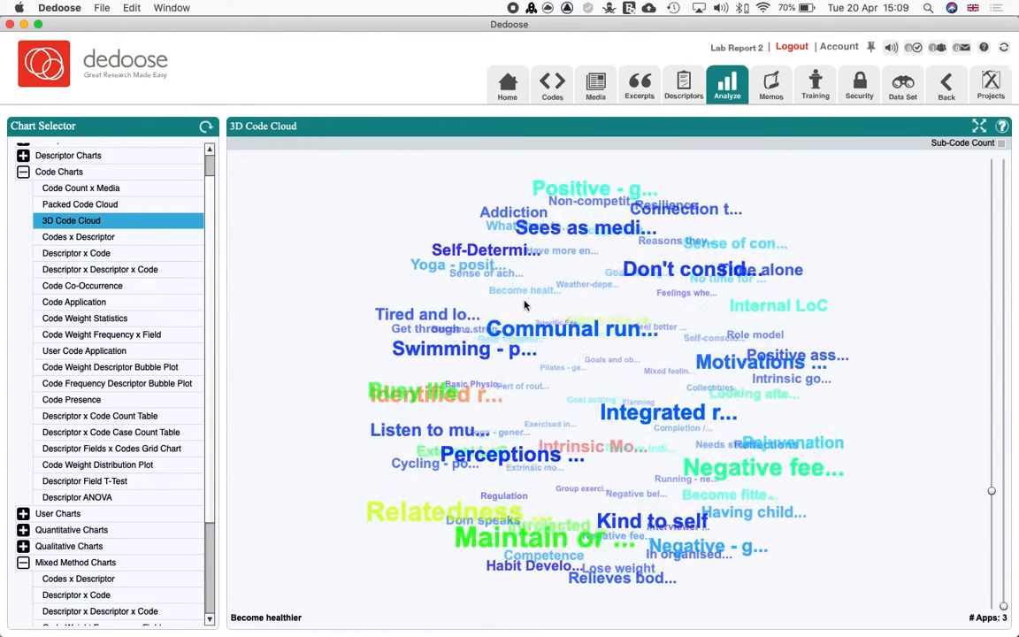
{"action": "left_click", "coordinate": [97, 207]}
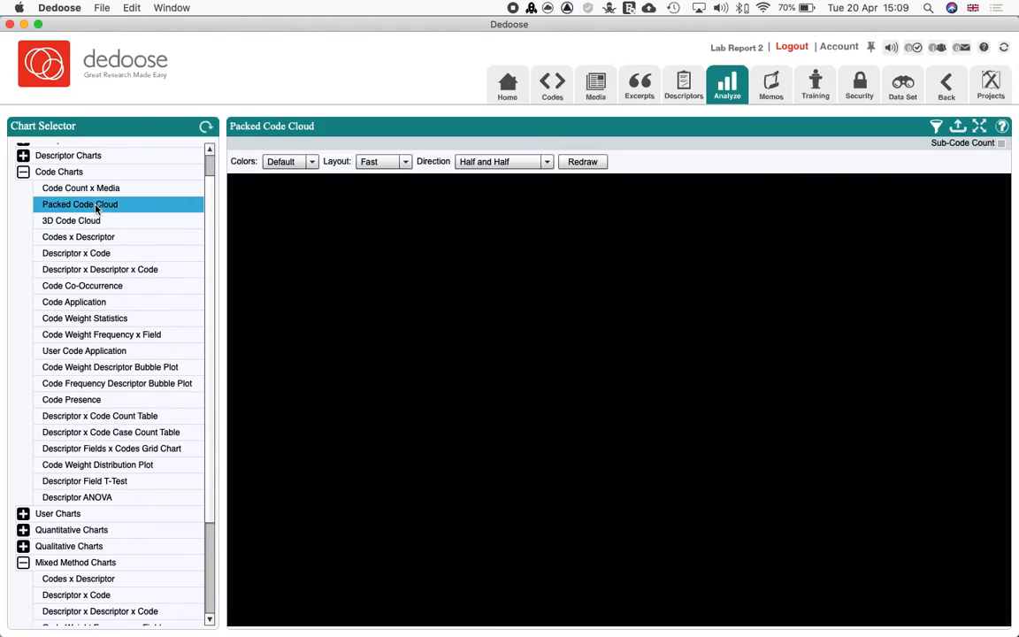
Look at the Descriptor ANOVA and Descriptor Field T-Test charts
{"action": "scroll", "coordinate": [107, 346], "scroll_direction": "down", "scroll_amount": 3}
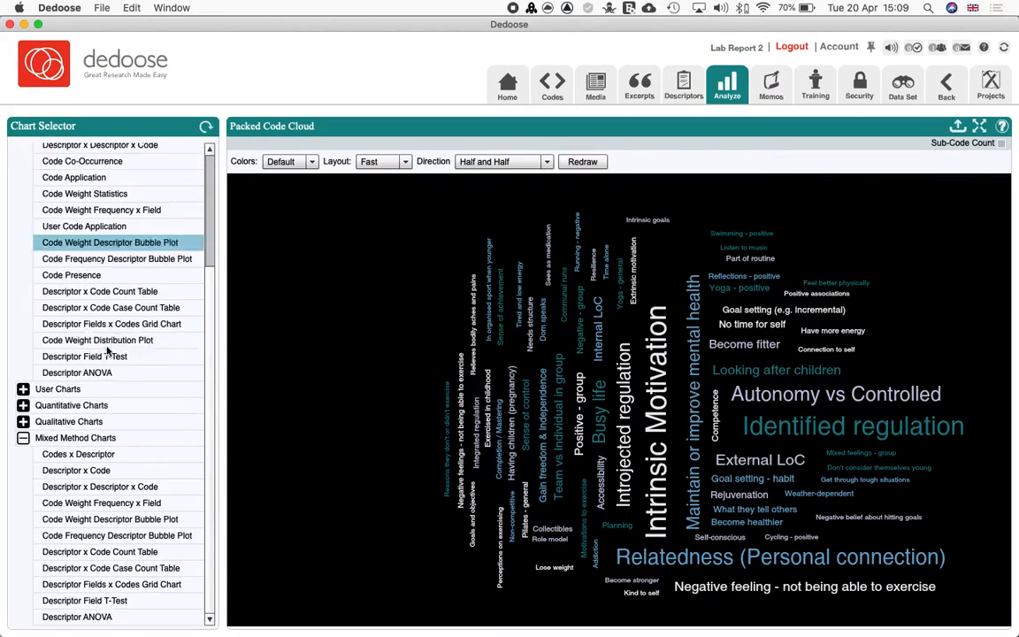
{"action": "left_click", "coordinate": [89, 372]}
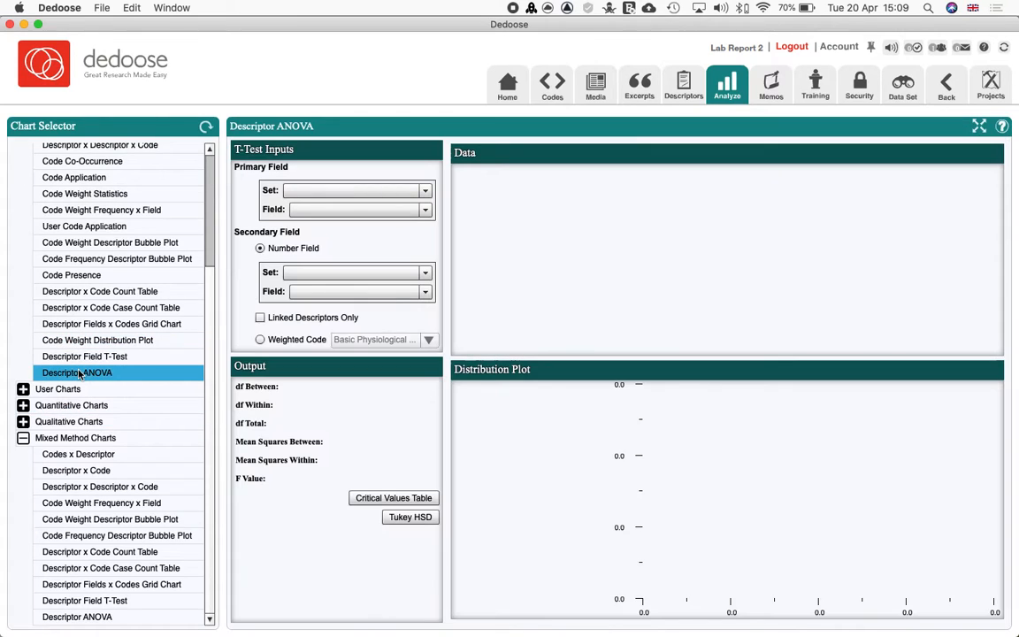
{"action": "left_click", "coordinate": [88, 358]}
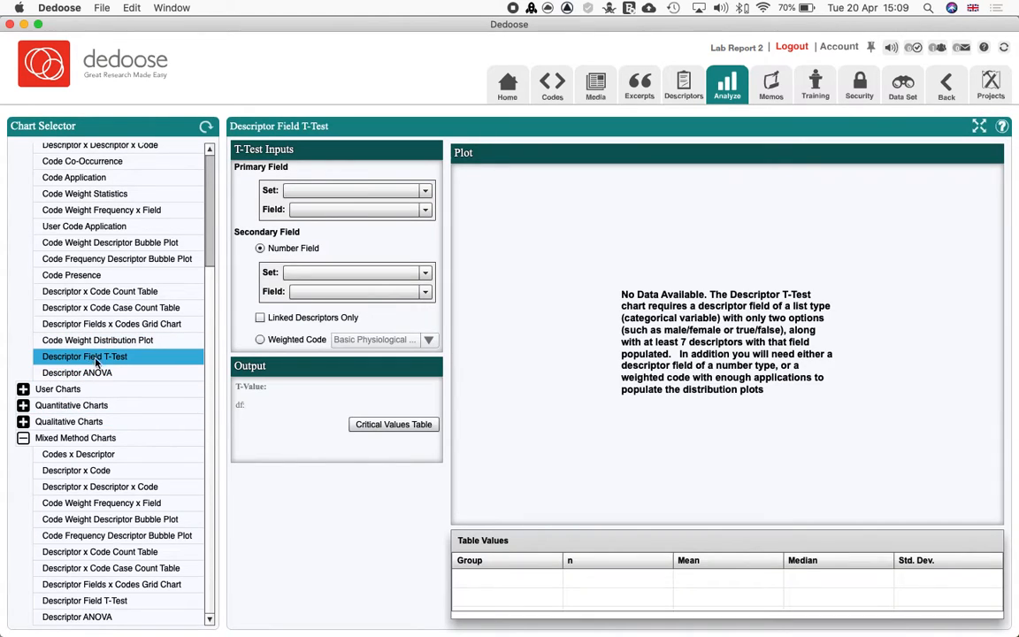
Display the Code Presence chart and examine which codes occur in each transcript
{"action": "scroll", "coordinate": [95, 358], "scroll_direction": "up", "scroll_amount": 5}
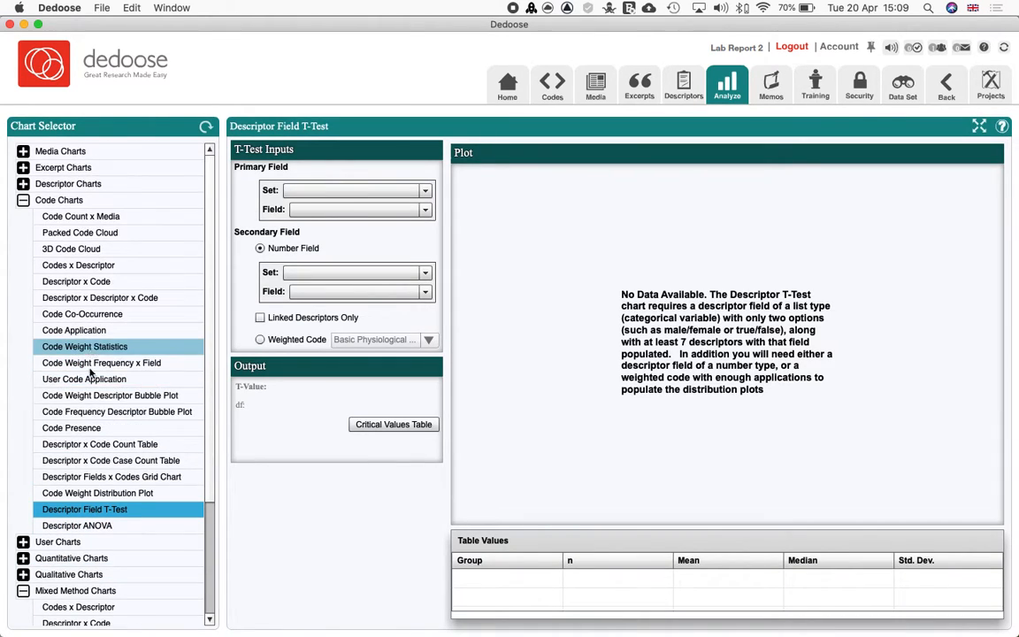
{"action": "left_click", "coordinate": [94, 428]}
{"action": "mouse_move", "coordinate": [579, 368]}
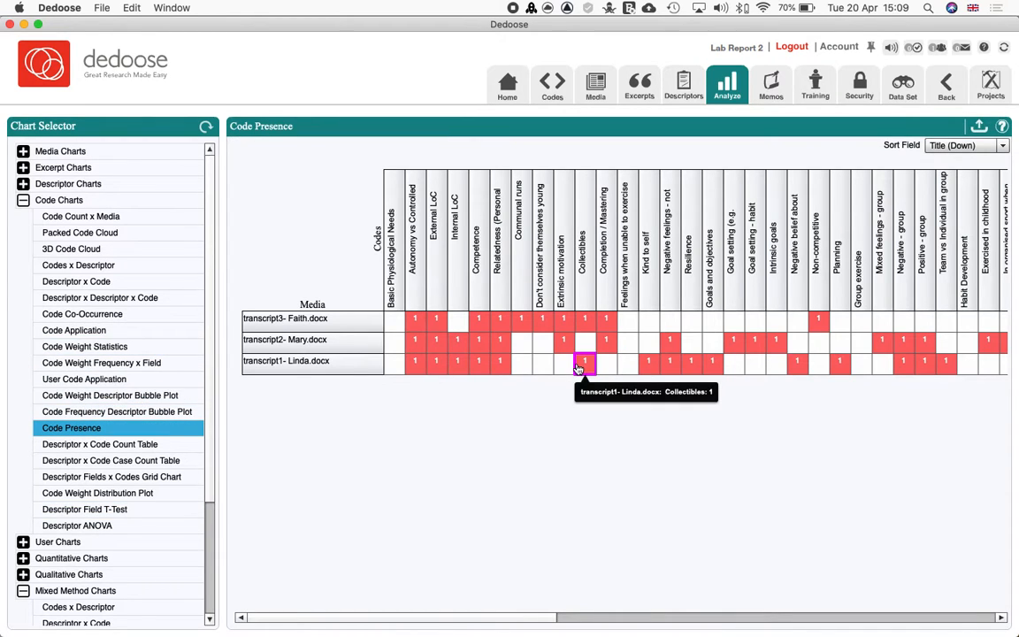
Display the Code Co-Occurrence chart and examine which pairs of codes overlap throughout the matrix
{"action": "left_click", "coordinate": [53, 318]}
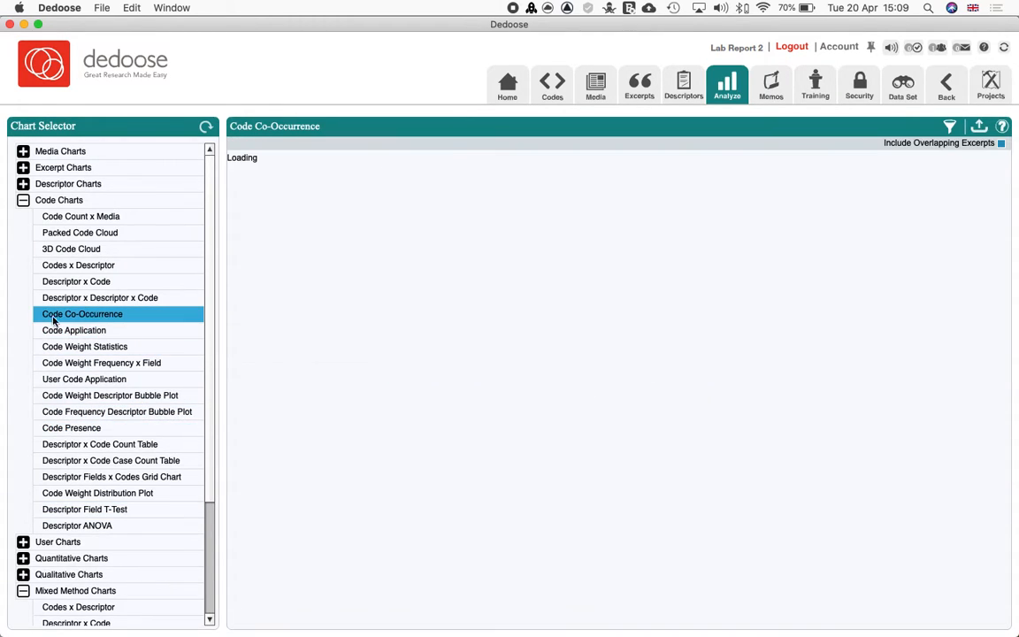
{"action": "mouse_move", "coordinate": [450, 390]}
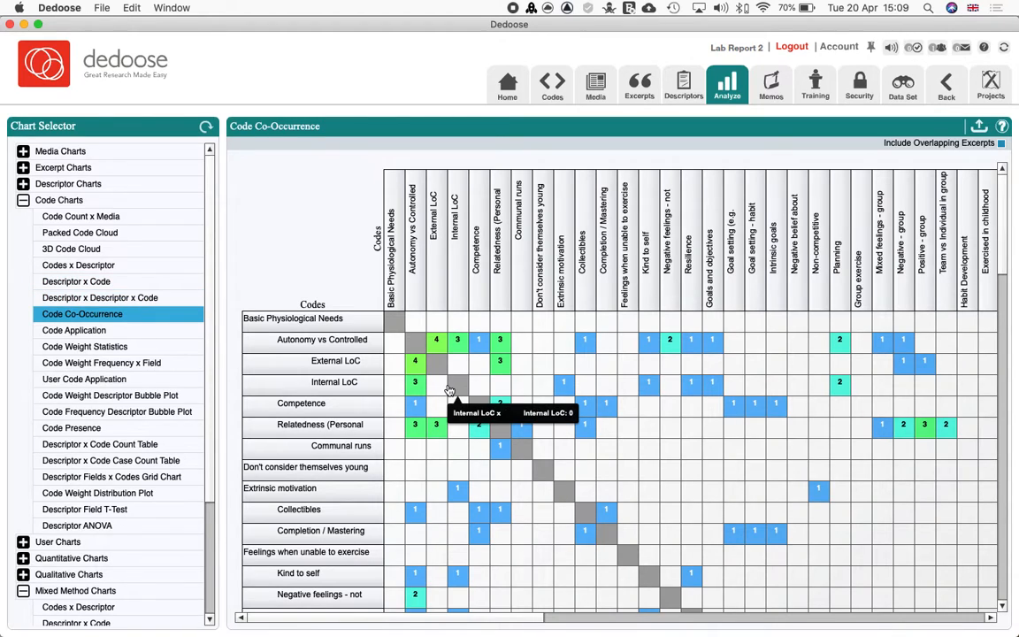
{"action": "scroll", "coordinate": [450, 390], "scroll_direction": "down", "scroll_amount": 2}
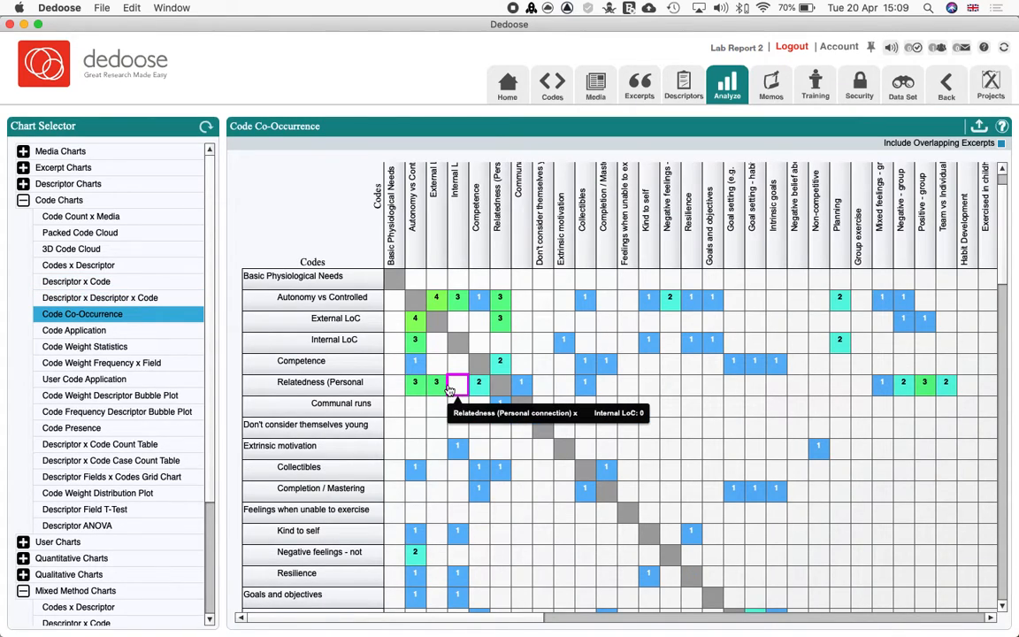
{"action": "scroll", "coordinate": [446, 390], "scroll_direction": "down", "scroll_amount": 15}
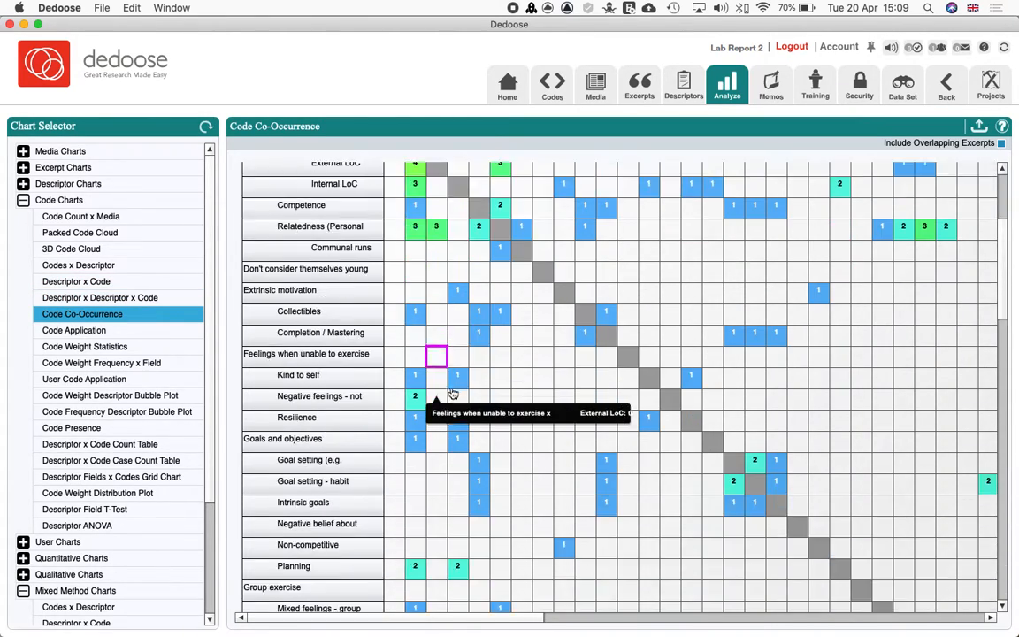
{"action": "scroll", "coordinate": [438, 386], "scroll_direction": "up", "scroll_amount": 15}
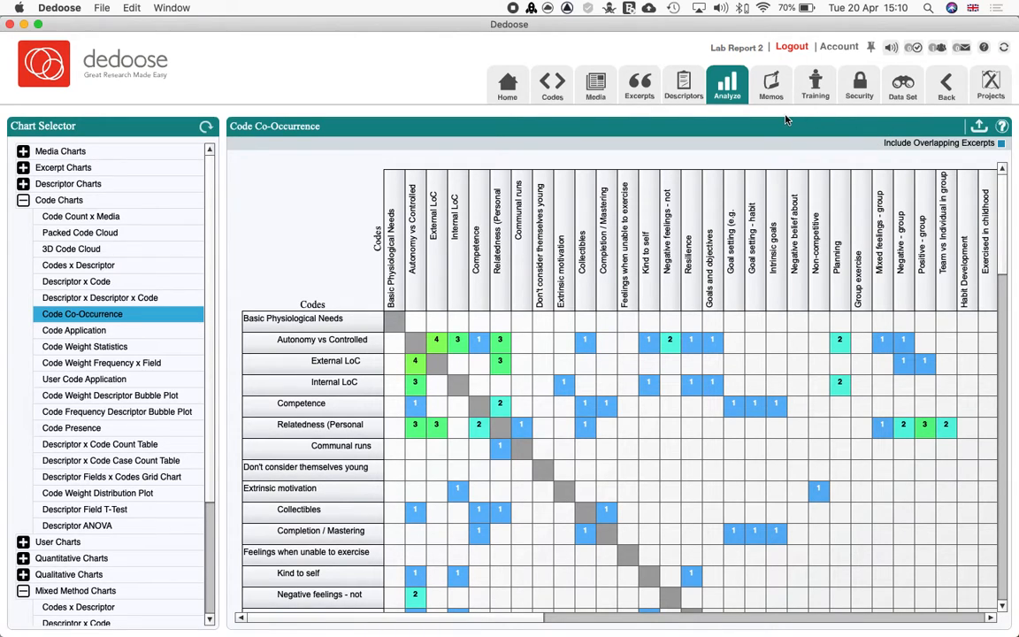
Return to the project's home page and look through its list of codes
{"action": "left_click", "coordinate": [520, 90]}
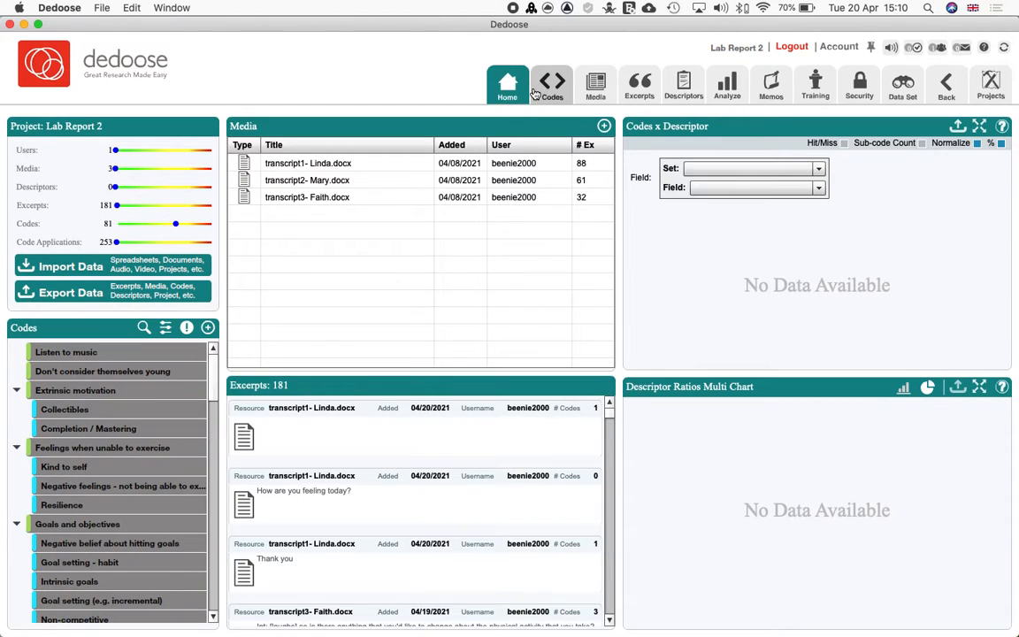
{"action": "scroll", "coordinate": [184, 445], "scroll_direction": "down", "scroll_amount": 5}
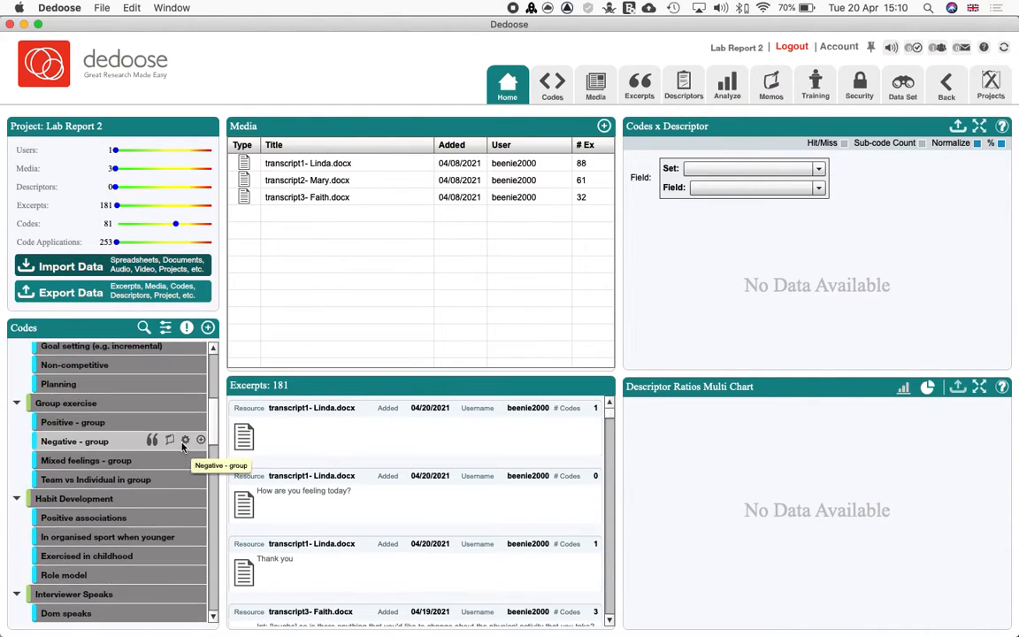
{"action": "scroll", "coordinate": [184, 445], "scroll_direction": "up", "scroll_amount": 5}
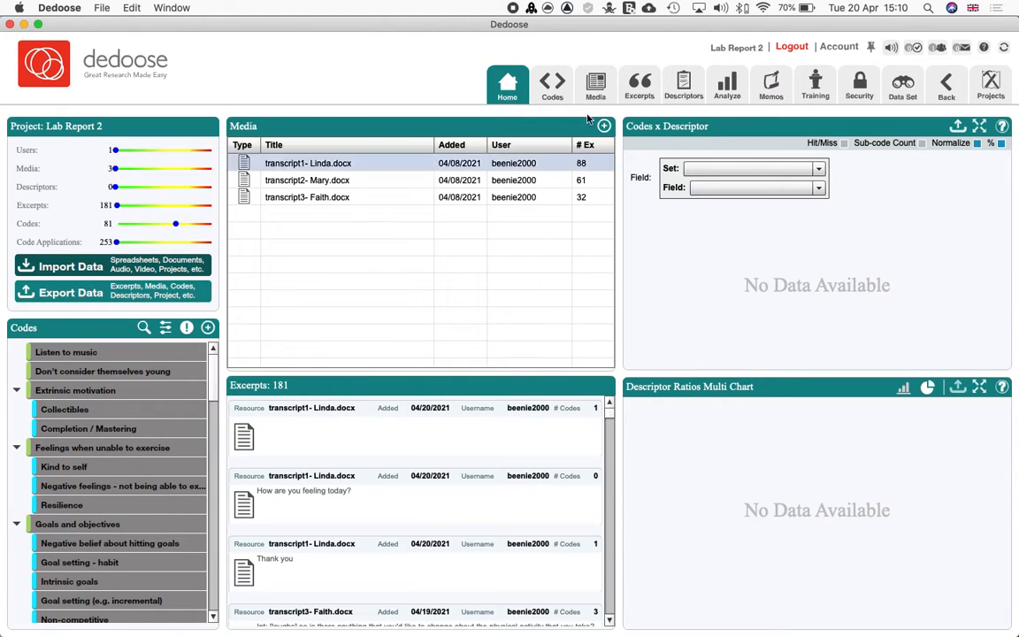
View the project's data export choices and the Export Codes format options without exporting anything
{"action": "left_click", "coordinate": [125, 300]}
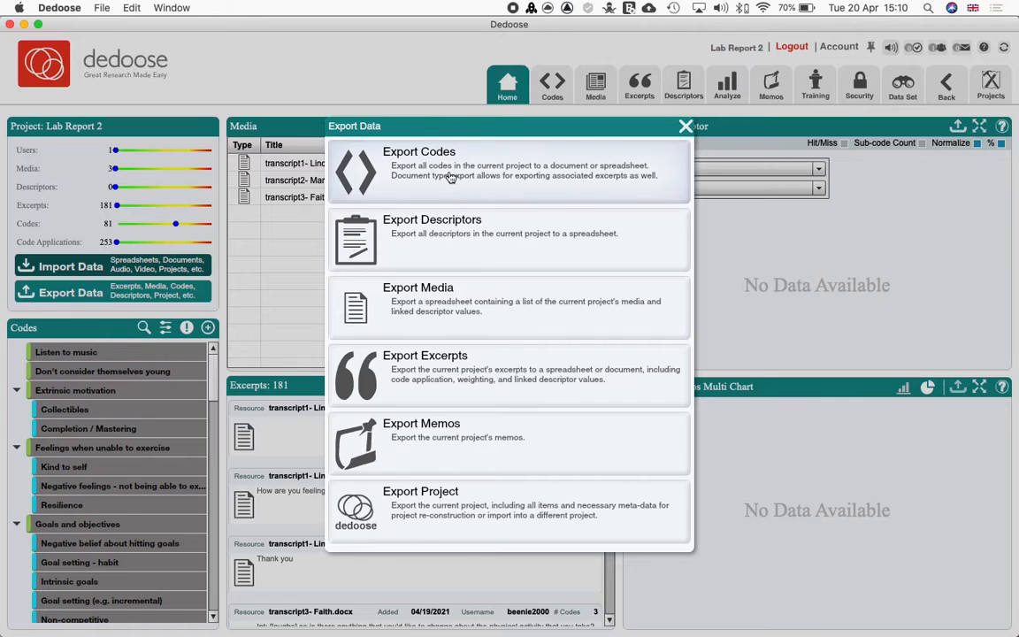
{"action": "left_click", "coordinate": [445, 169]}
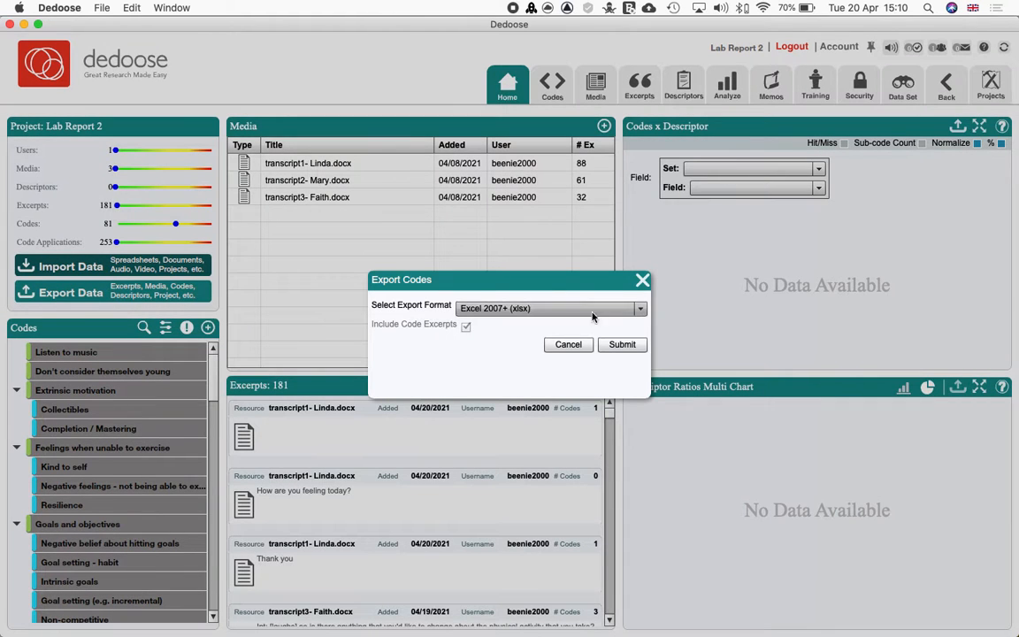
{"action": "left_click", "coordinate": [569, 344]}
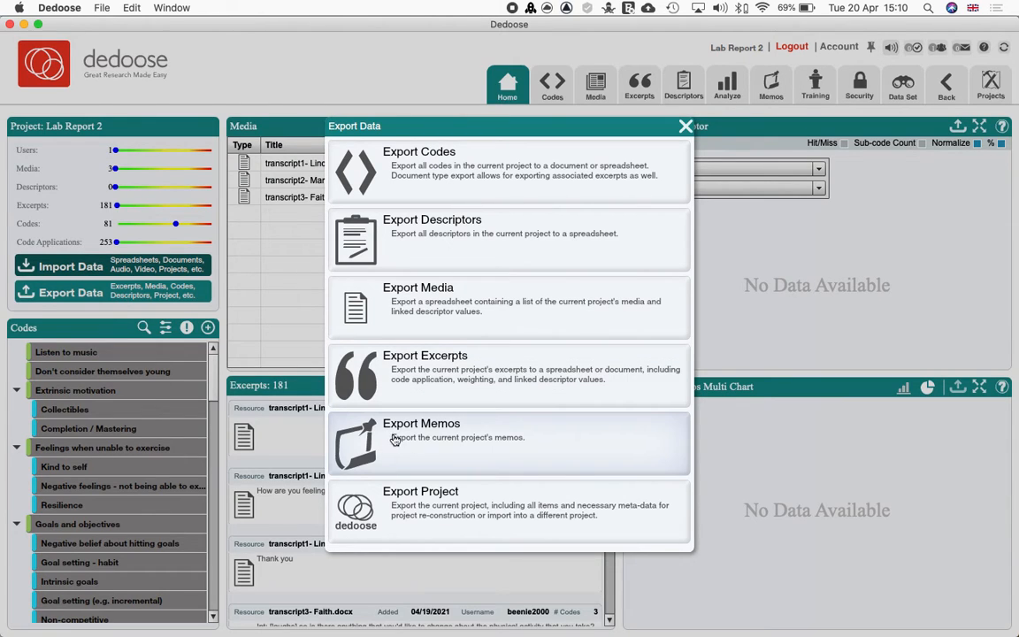
{"action": "left_click", "coordinate": [688, 128]}
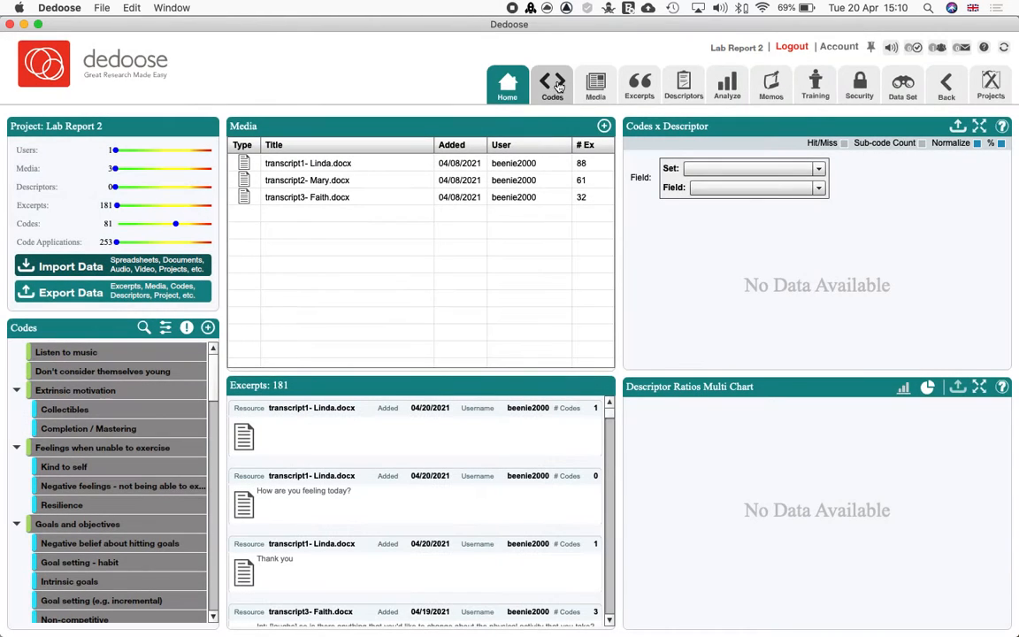
On the Codes page, inspect the edit options of the Collectibles code, including code weighting, without saving changes
{"action": "left_click", "coordinate": [555, 86]}
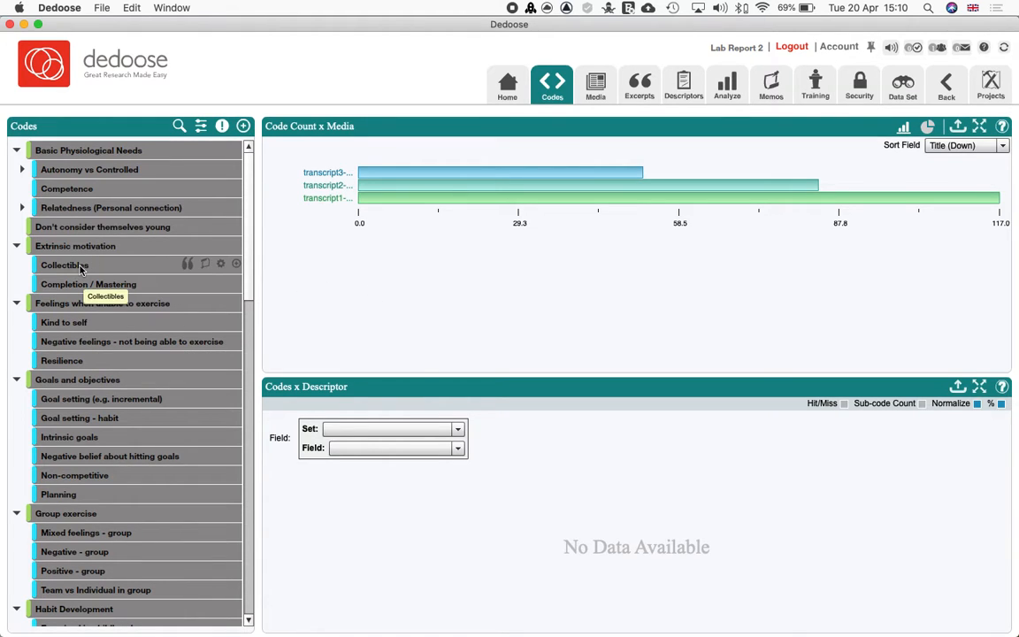
{"action": "scroll", "coordinate": [80, 265], "scroll_direction": "down", "scroll_amount": 5}
{"action": "scroll", "coordinate": [82, 267], "scroll_direction": "up", "scroll_amount": 5}
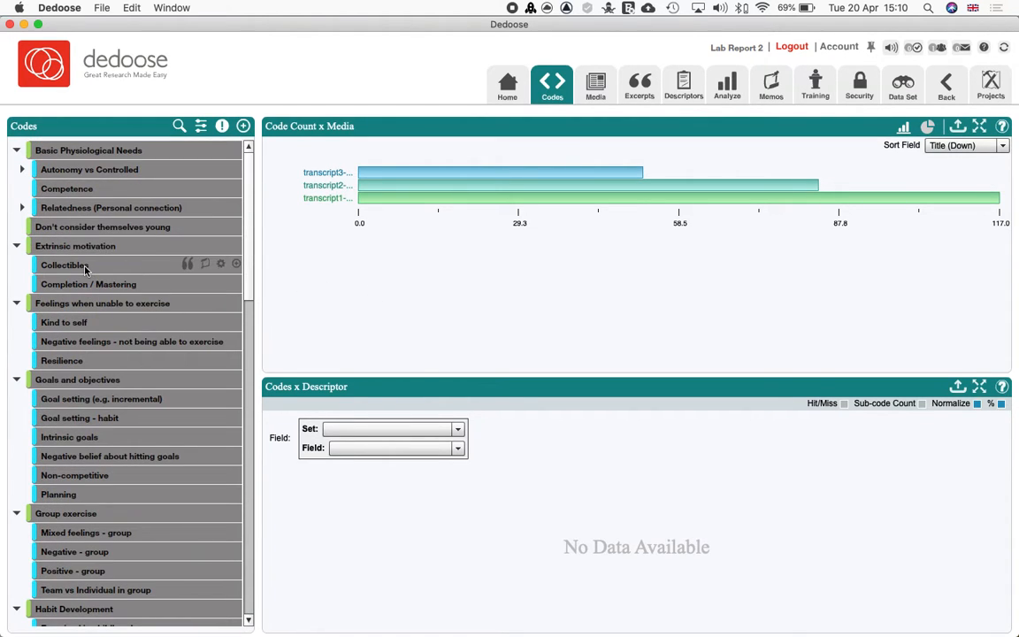
{"action": "left_click", "coordinate": [222, 266]}
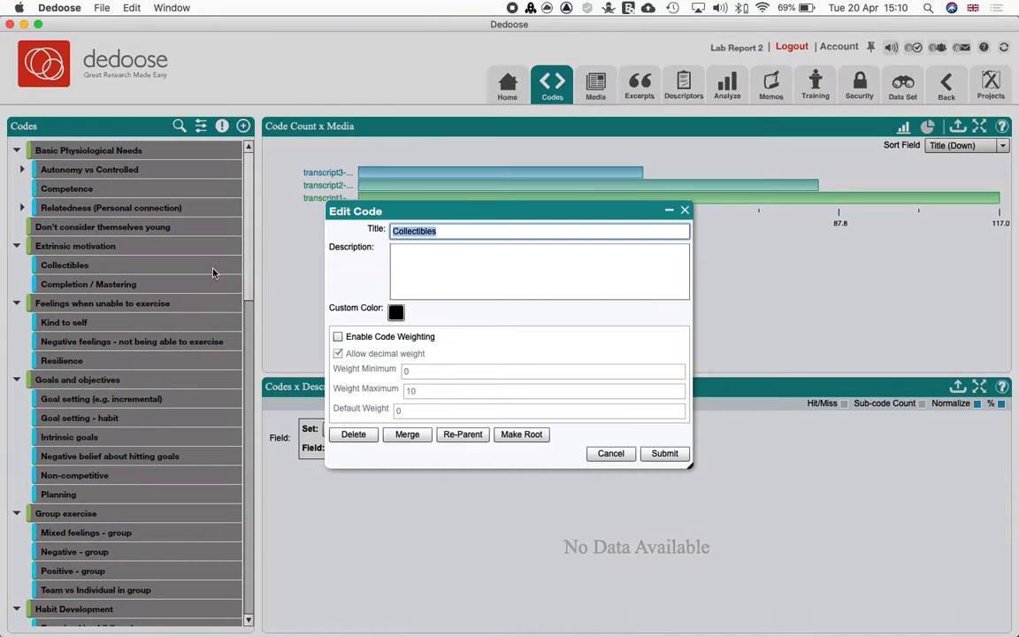
{"action": "left_click", "coordinate": [339, 337]}
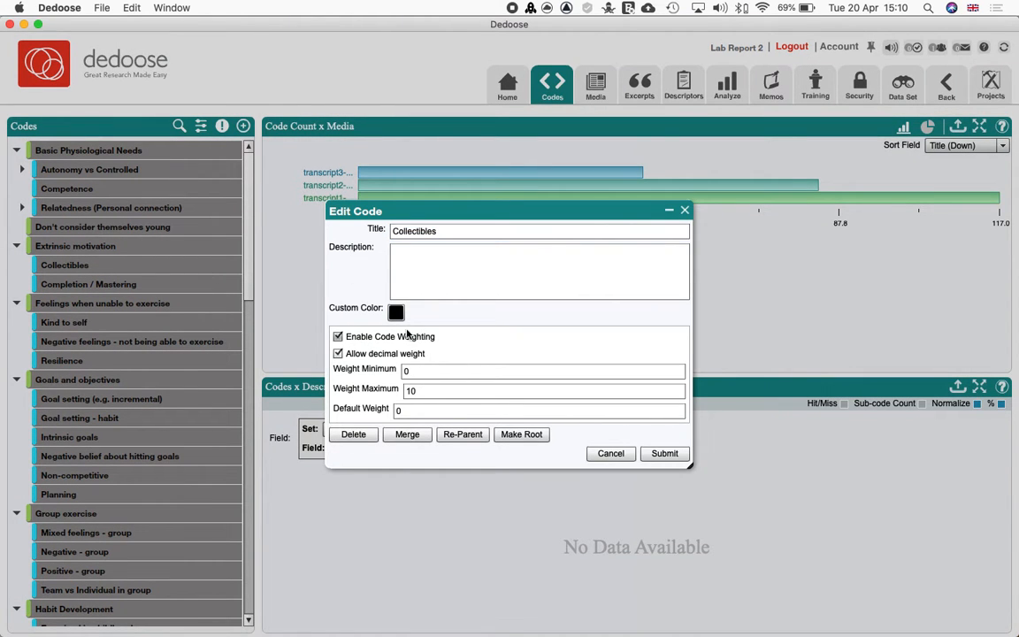
{"action": "left_click", "coordinate": [365, 339]}
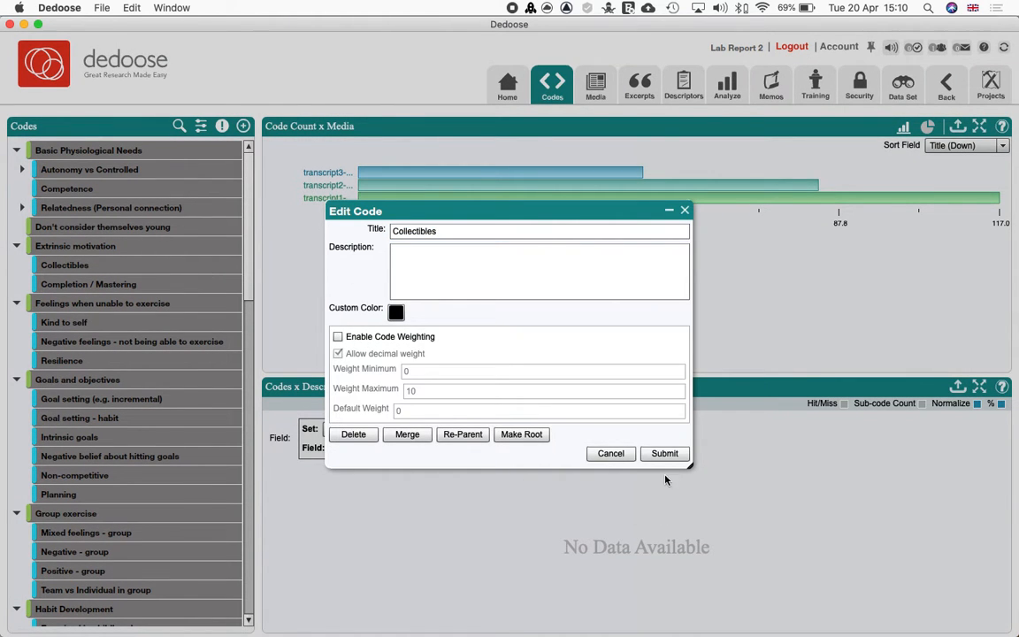
{"action": "left_click", "coordinate": [610, 454]}
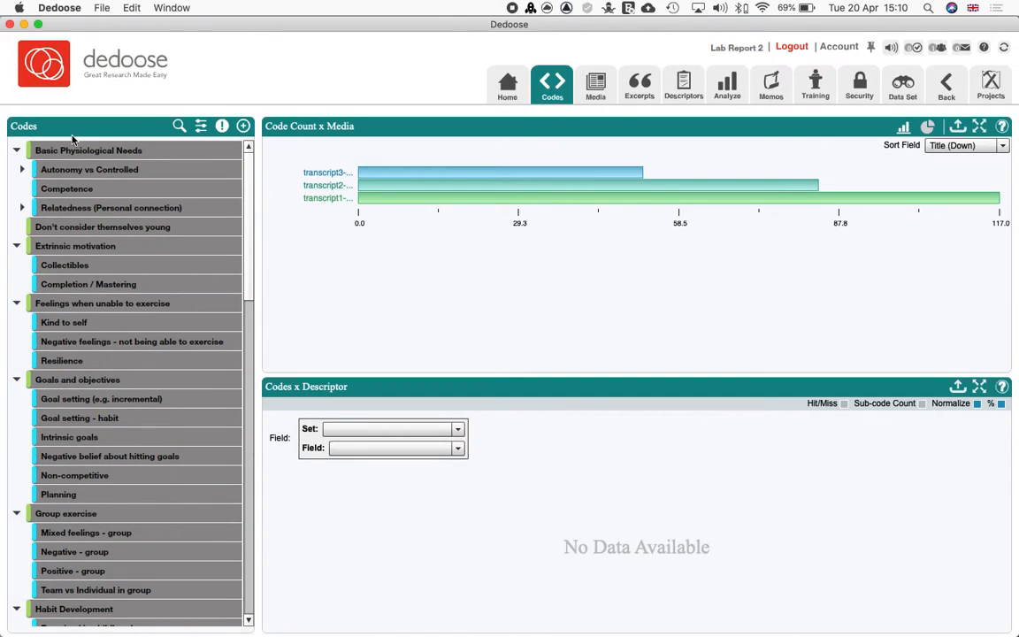
Collapse the Basic Physiological Needs group in the code list
{"action": "left_click", "coordinate": [23, 170]}
{"action": "left_click", "coordinate": [16, 151]}
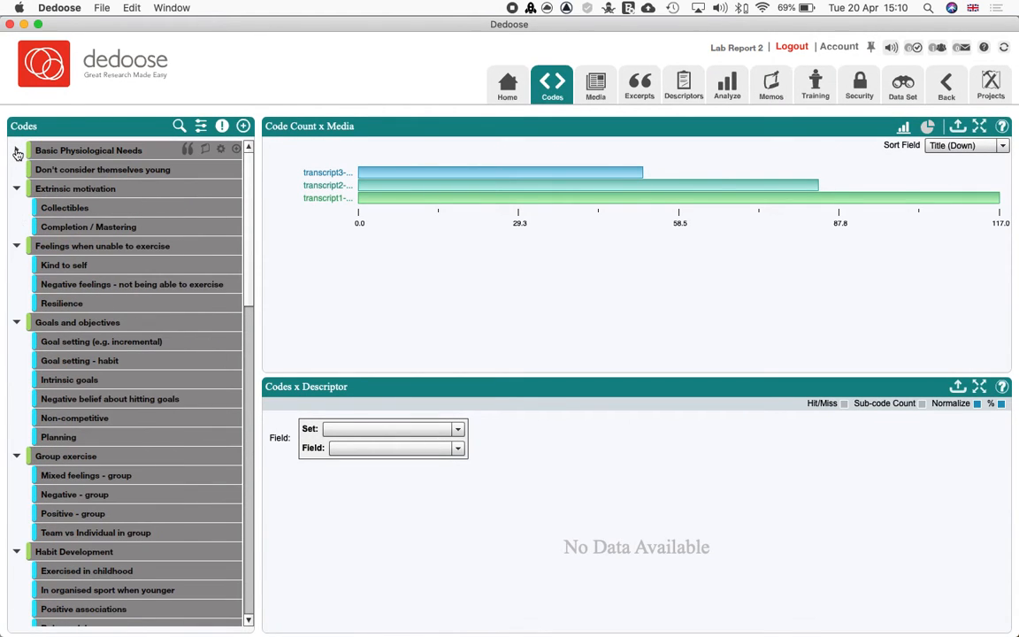
Look at the code list's display settings, including the color scheme option, and close them again
{"action": "left_click", "coordinate": [200, 128]}
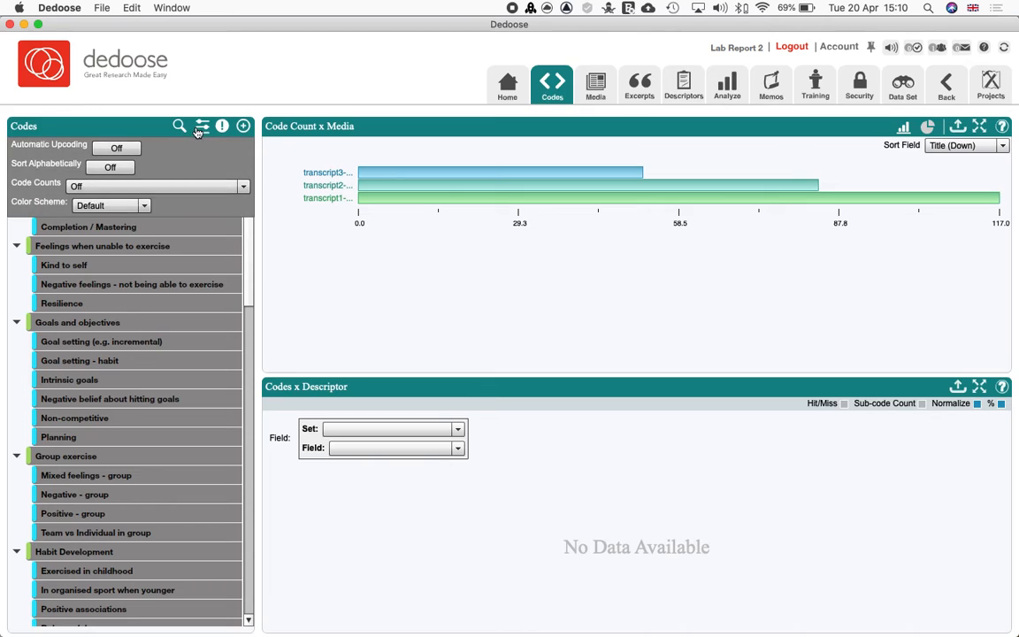
{"action": "left_click", "coordinate": [200, 129]}
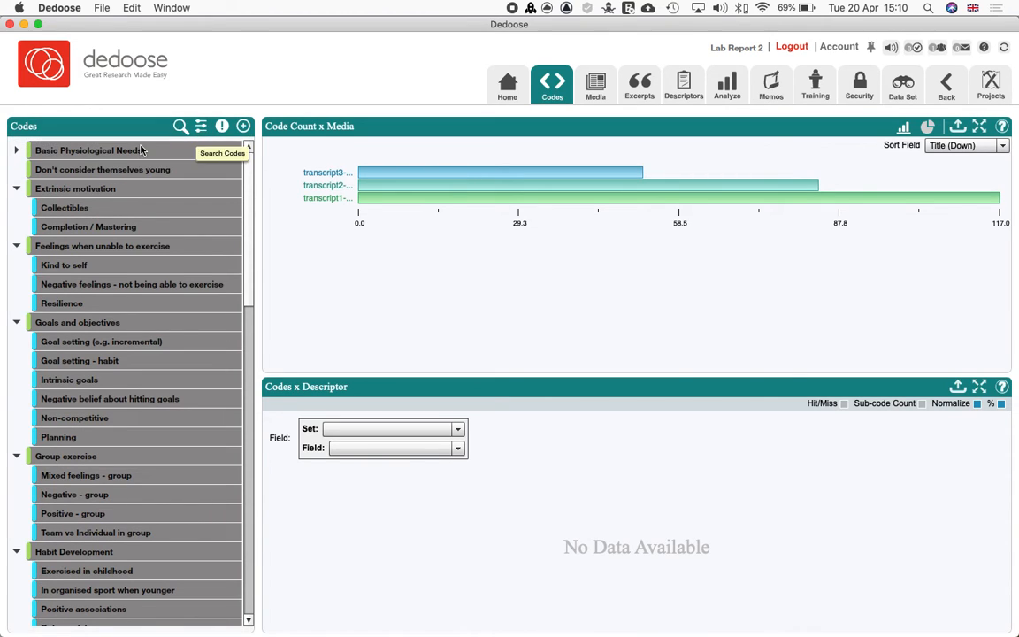
{"action": "left_click", "coordinate": [204, 130]}
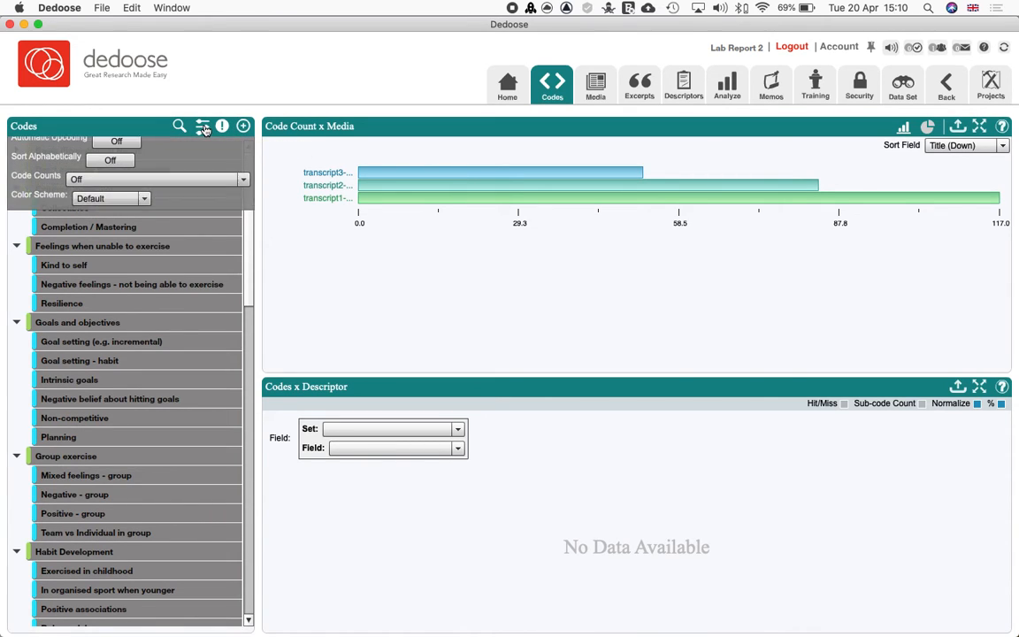
{"action": "left_click", "coordinate": [144, 206]}
{"action": "left_click", "coordinate": [146, 209]}
{"action": "left_click", "coordinate": [200, 128]}
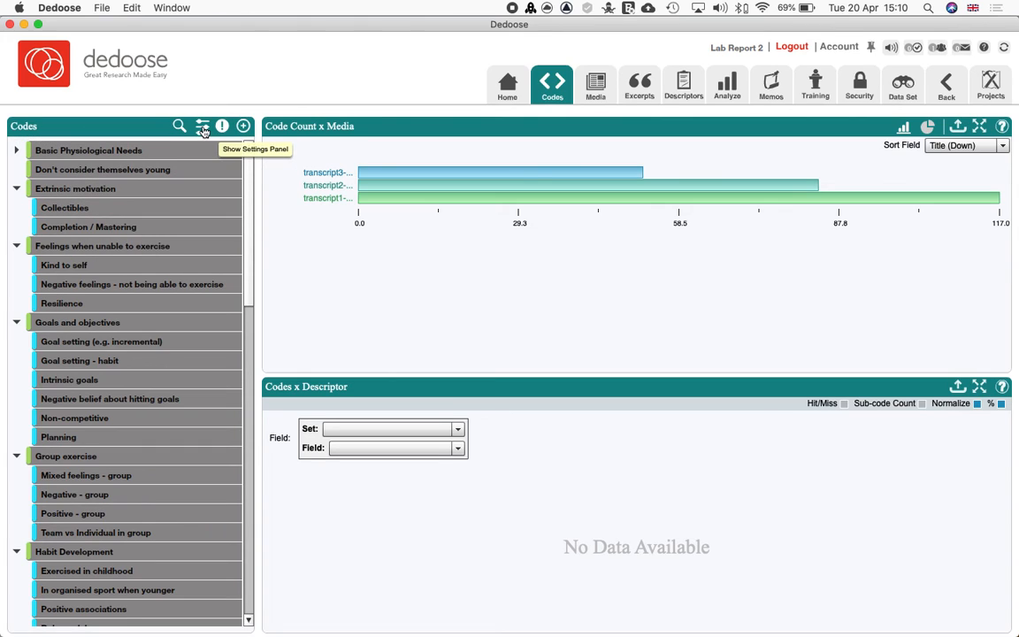